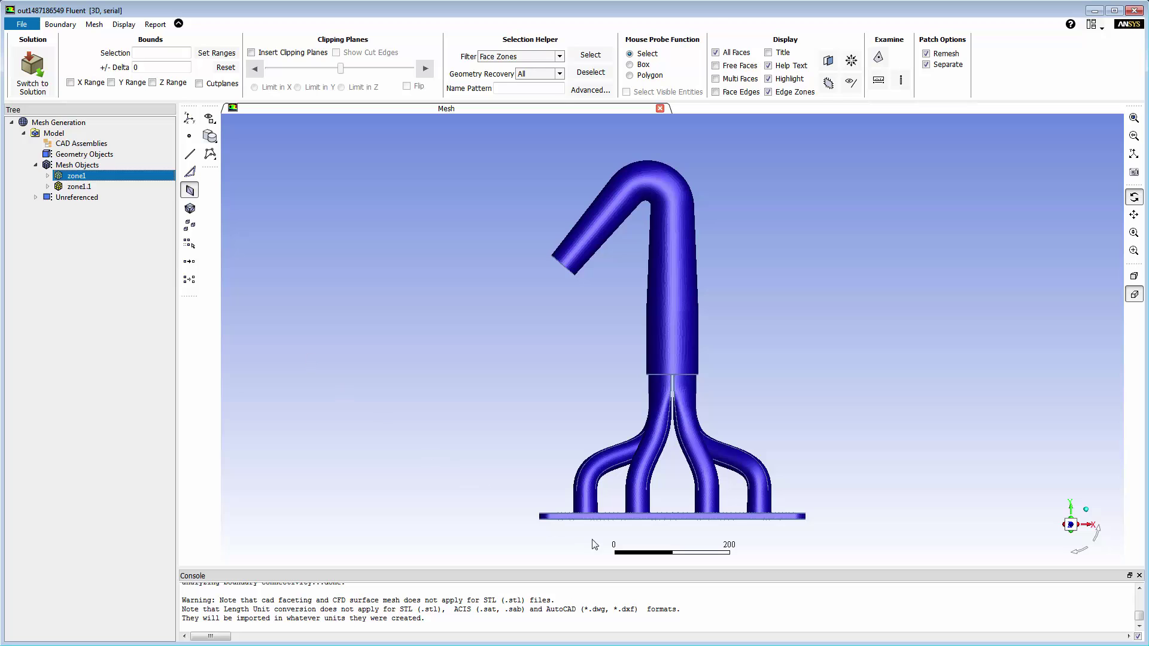
- Patch the bent pipe's open end from a seed face on its rim, adding it to zone1 as outlet with zone type pressure-outlet
left_click_drag(594, 544, 608, 346)
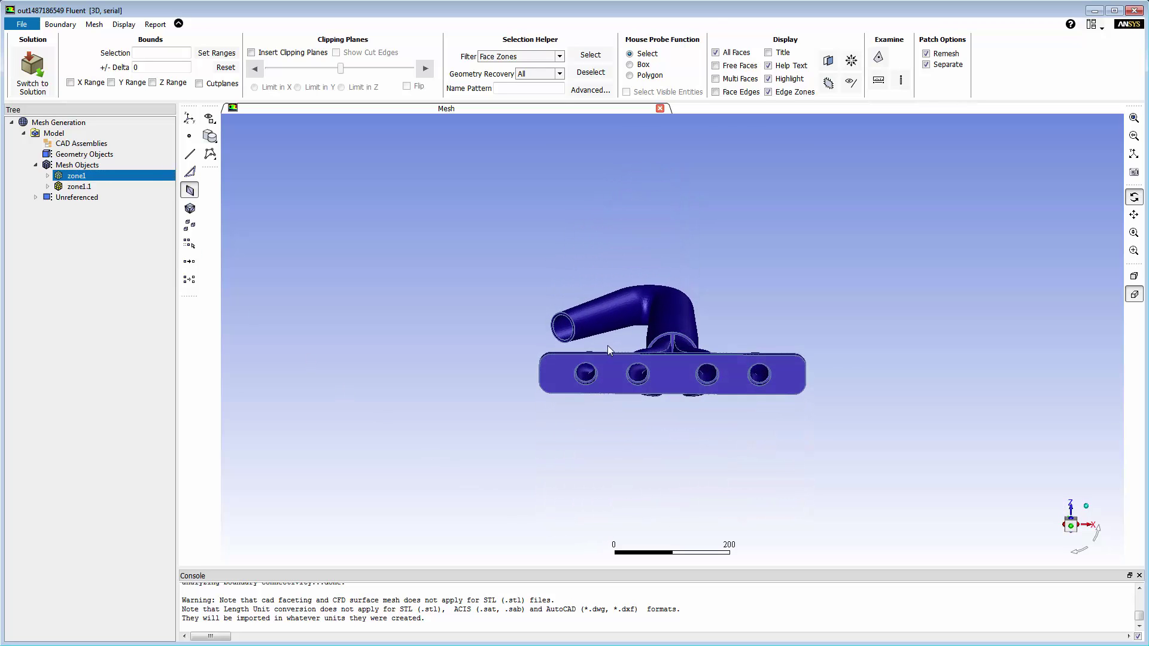
scroll(570, 343, "up", 10)
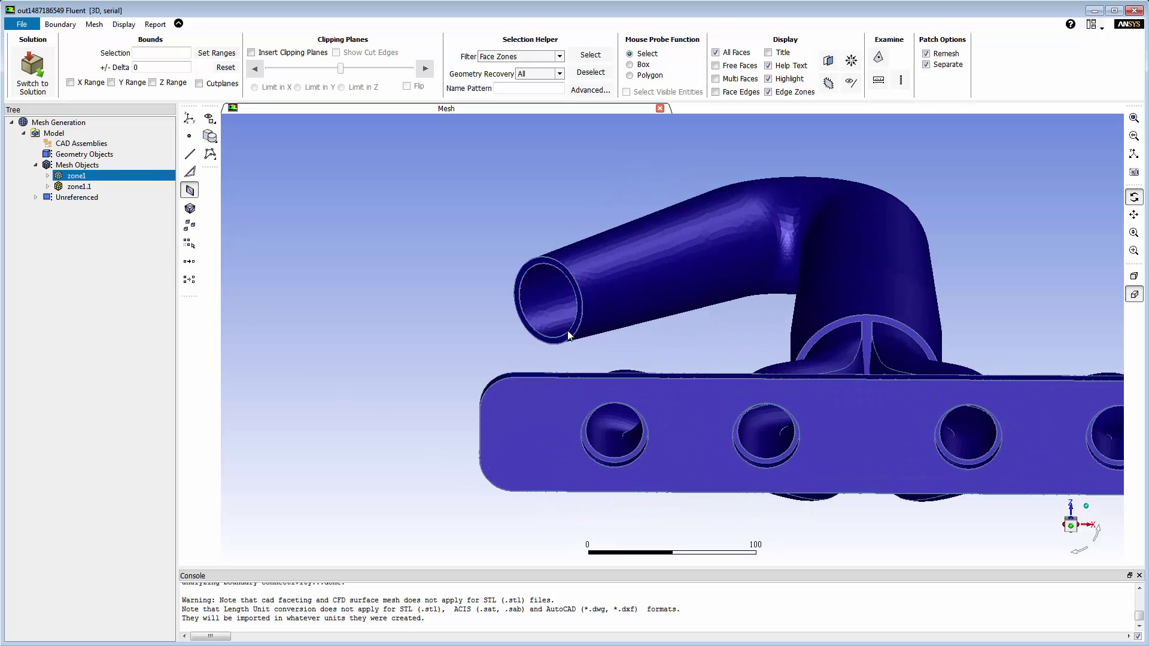
scroll(577, 292, "up", 4)
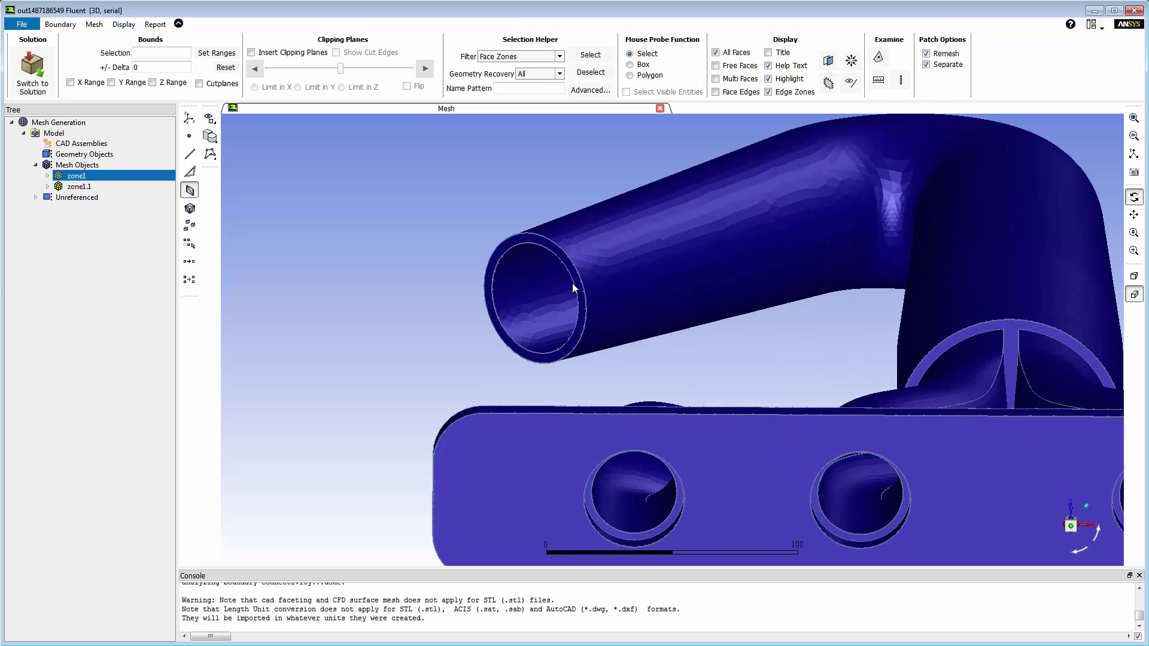
scroll(572, 282, "up", 5)
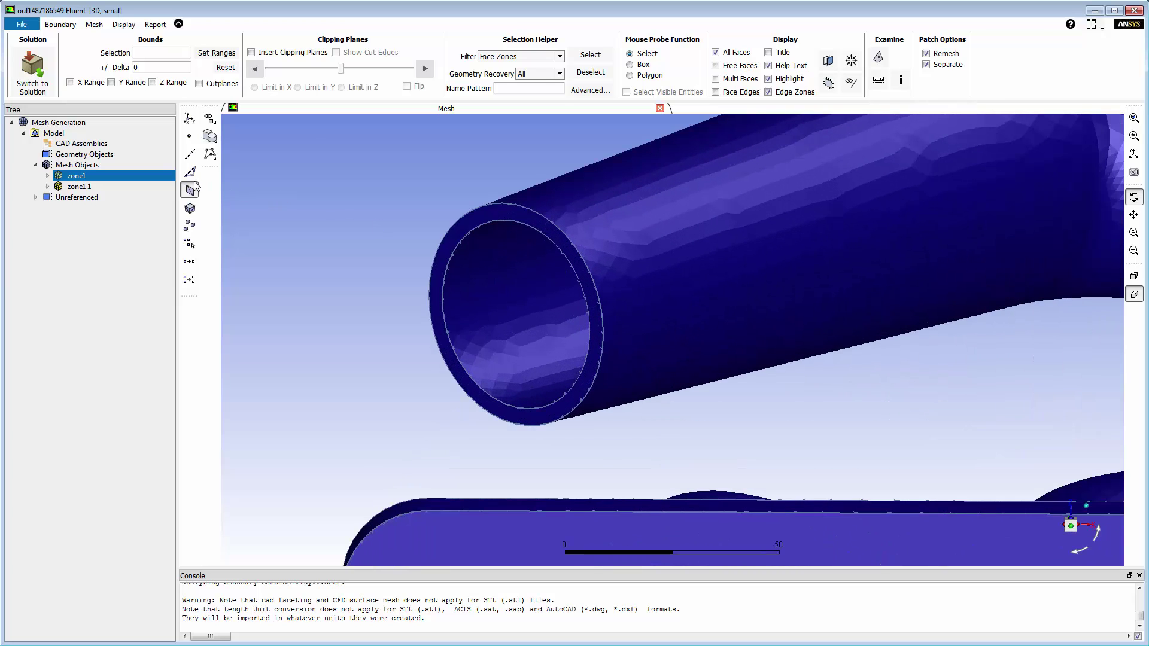
left_click(191, 174)
left_click(484, 221)
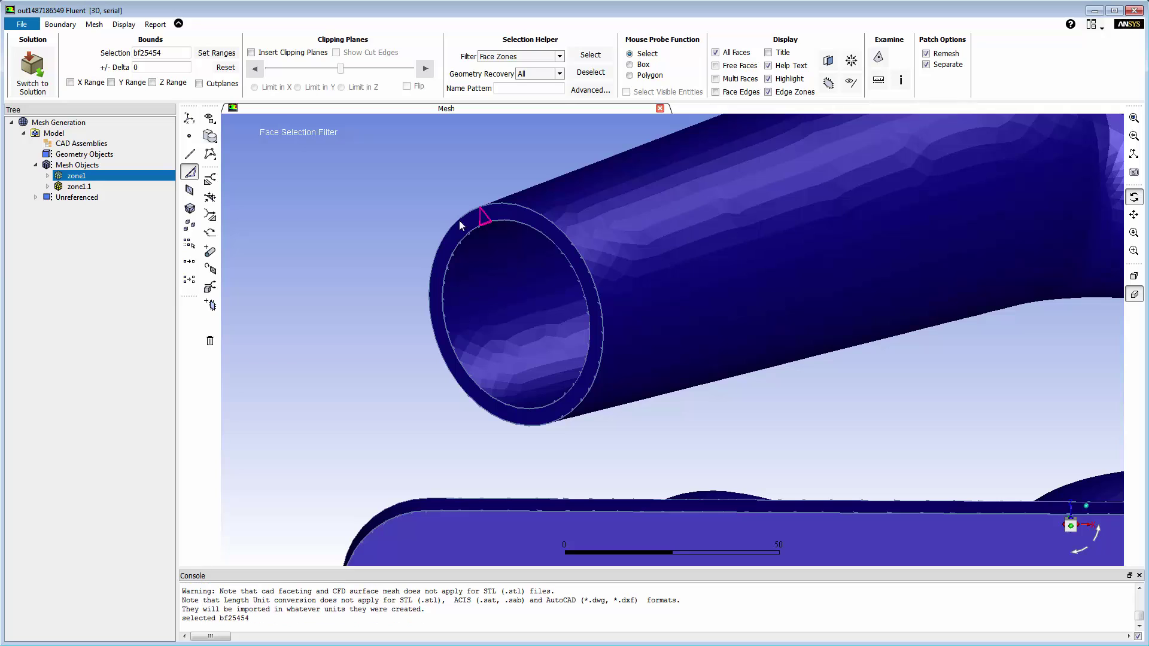
left_click(207, 250)
left_click(191, 321)
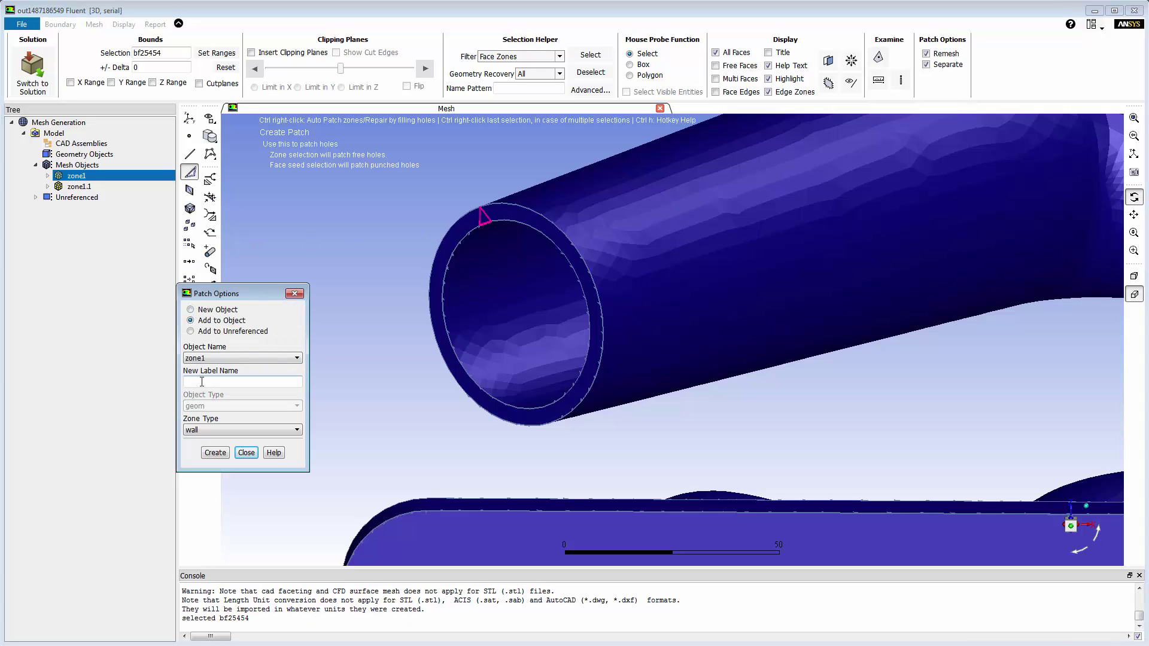
left_click(203, 382)
type("outlet")
left_click(209, 429)
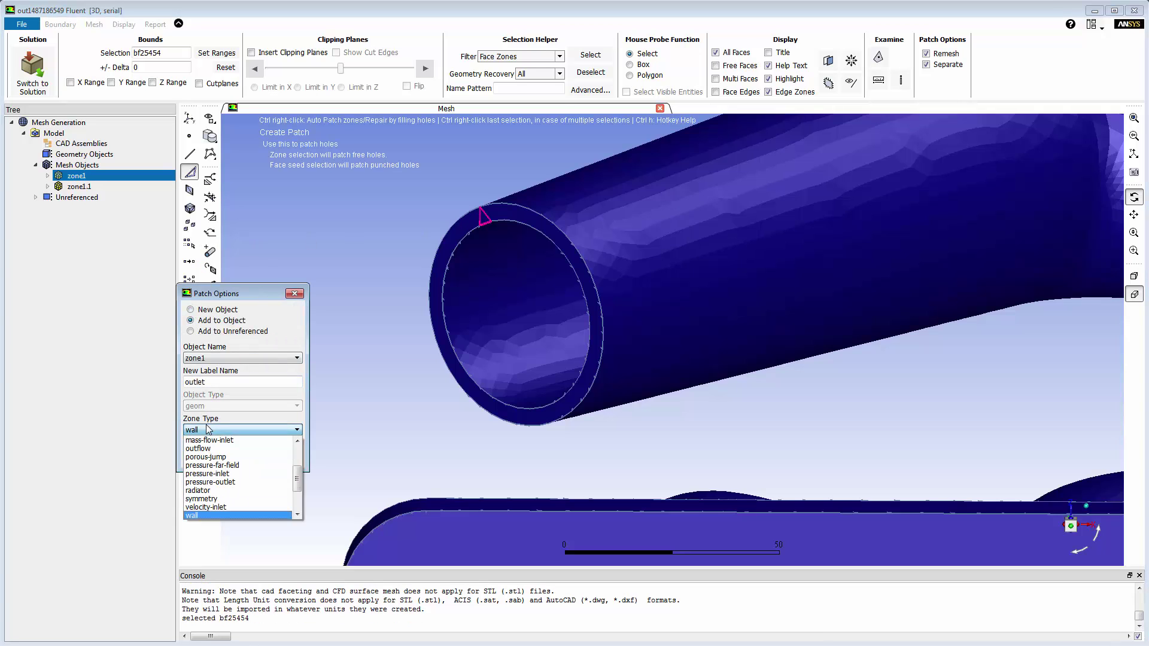
left_click(209, 477)
left_click(215, 453)
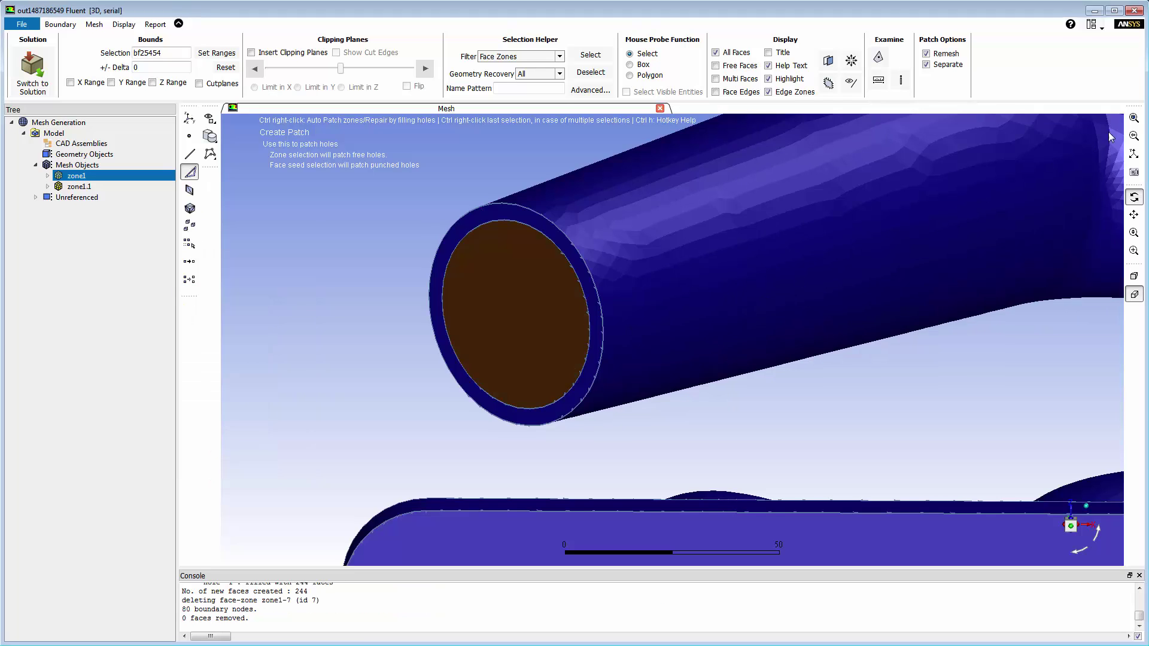
- Patch the four flange holes from a seed face on the flange, adding them to zone1 as inlet with zone type velocity-inlet
left_click(1134, 119)
scroll(648, 490, "up", 5)
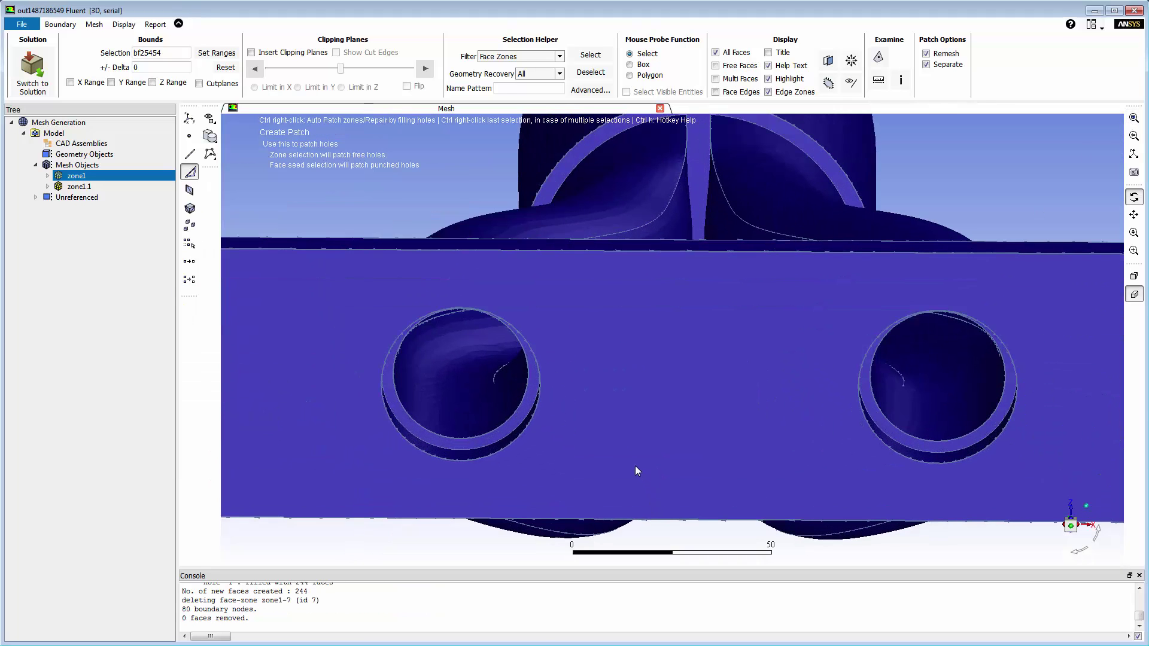
right_click(624, 392)
left_click(210, 250)
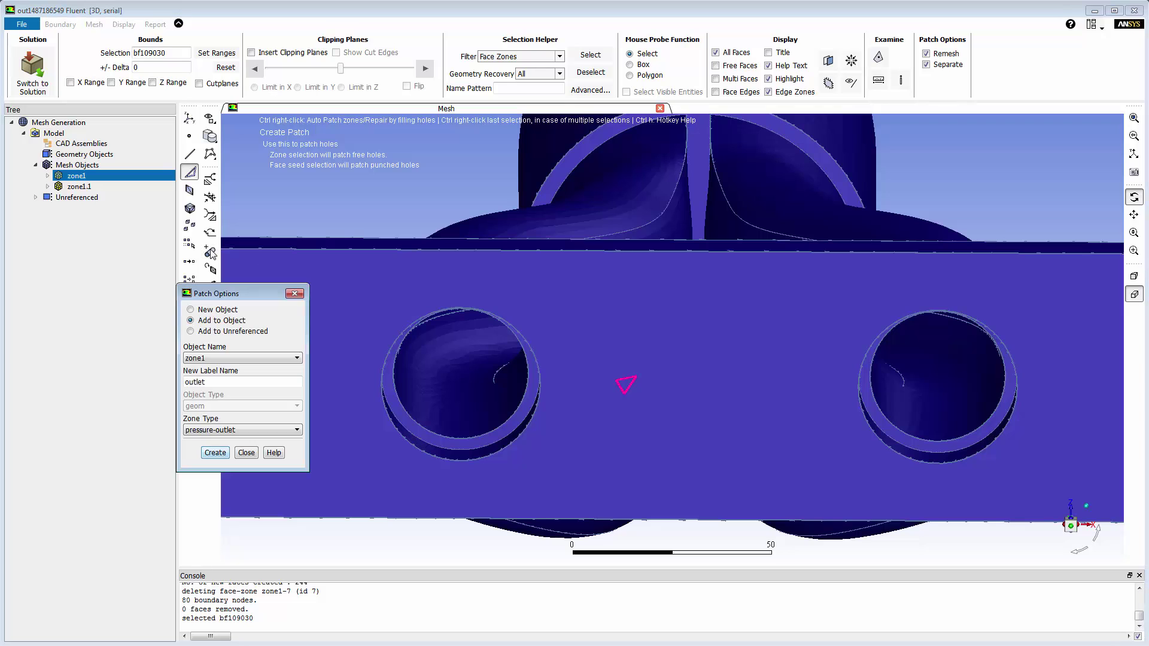
double_click(200, 381)
type("inl")
left_click(197, 430)
left_click(209, 505)
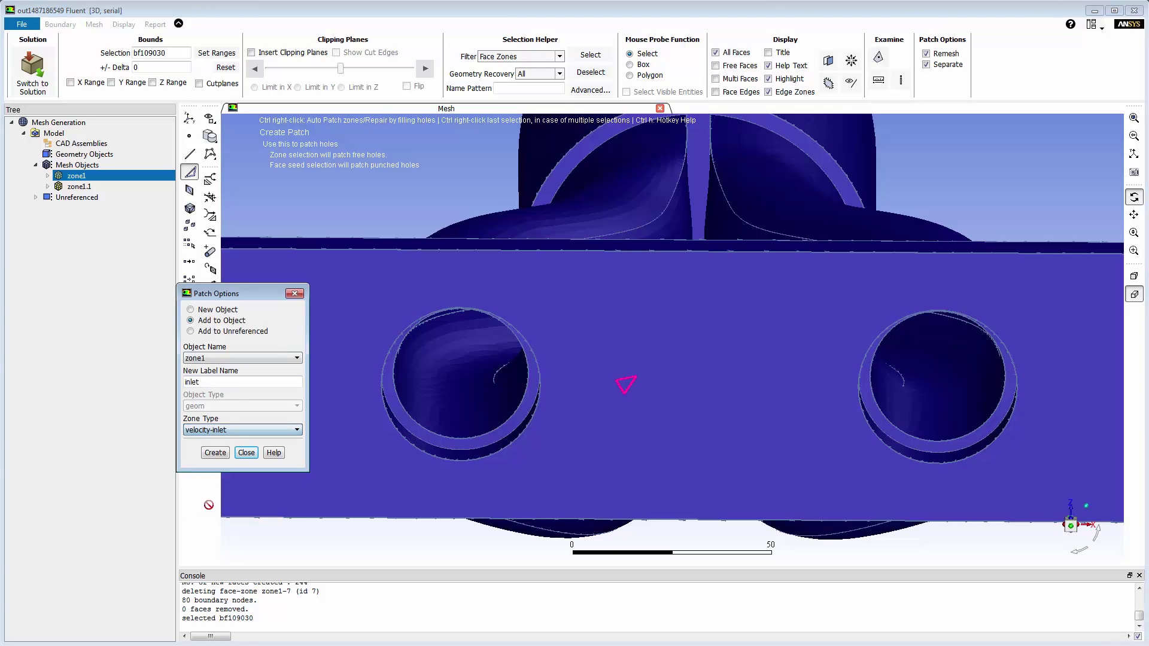
left_click(216, 453)
- Display the face edges of the whole model and turn it to view the manifold's surface mesh from the side
left_click(1134, 118)
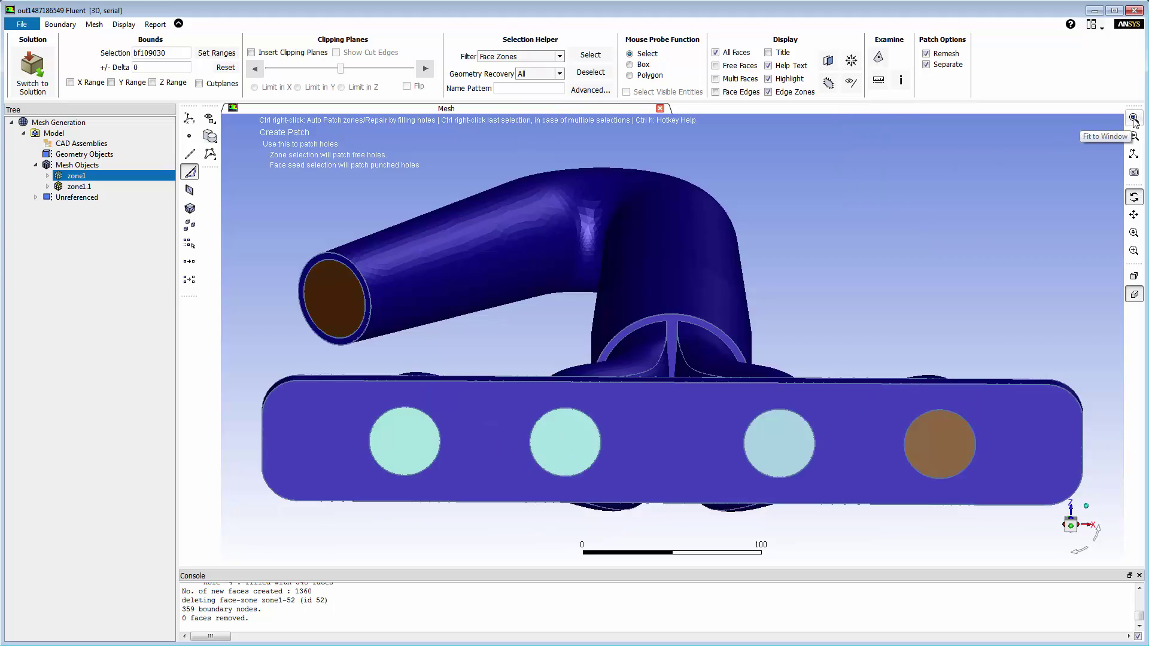
left_click(715, 92)
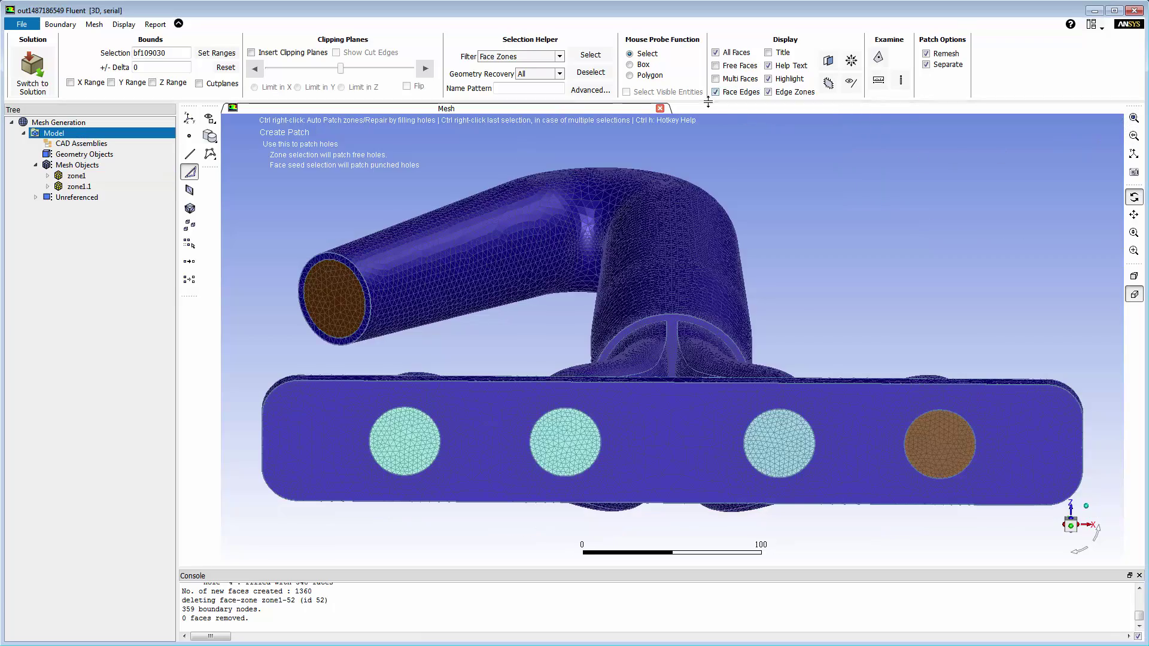
left_click_drag(827, 328, 540, 318)
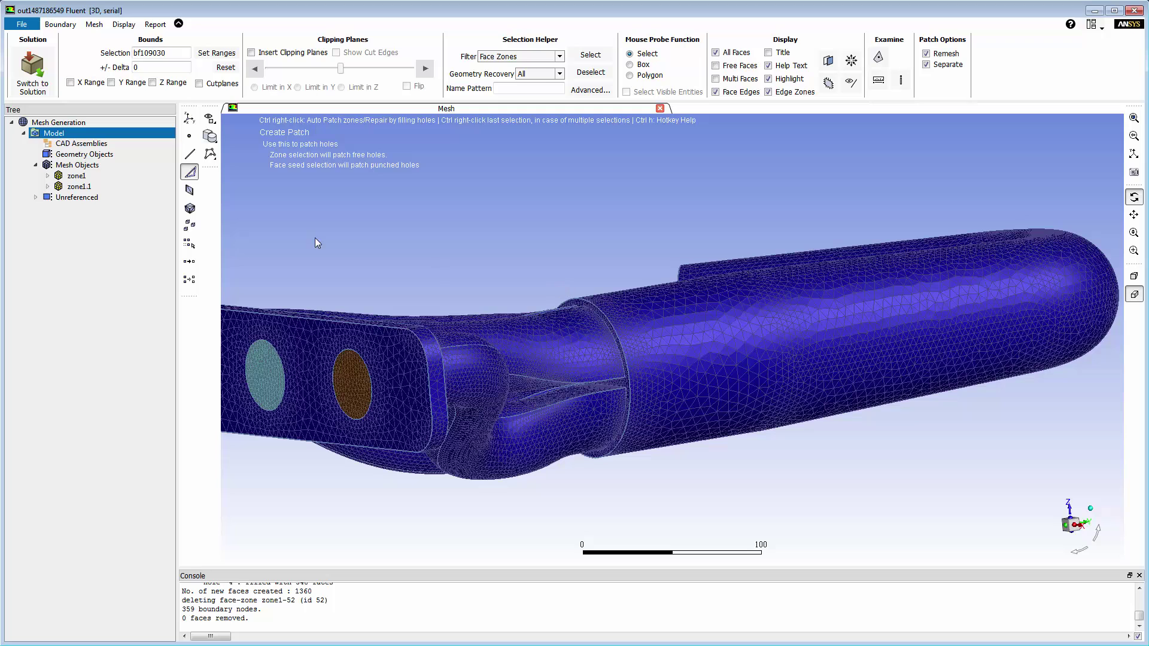
- Begin a new material point named fluid and section the model with a clipping plane limited in X
right_click(58, 133)
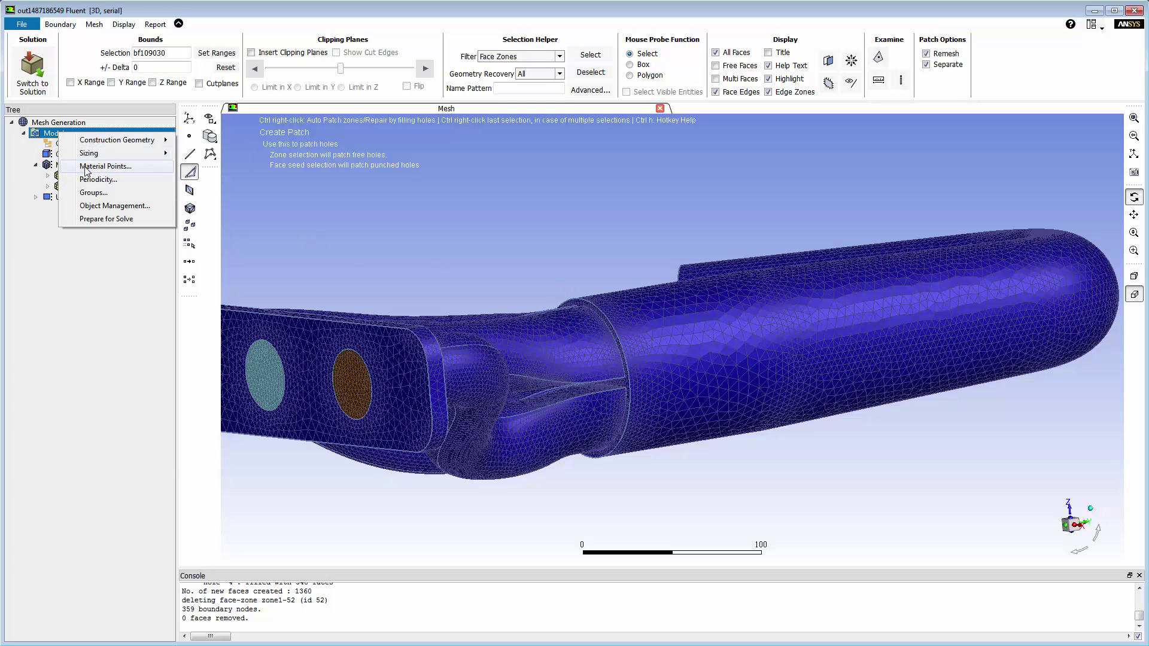
left_click(86, 167)
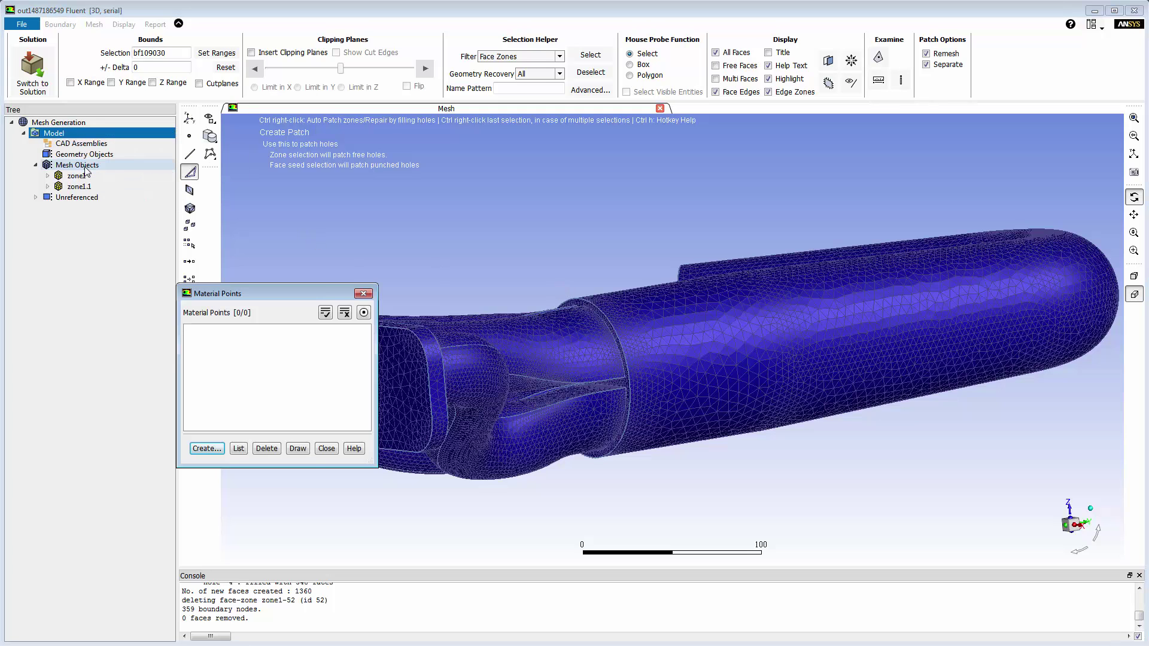
left_click(251, 52)
left_click(209, 449)
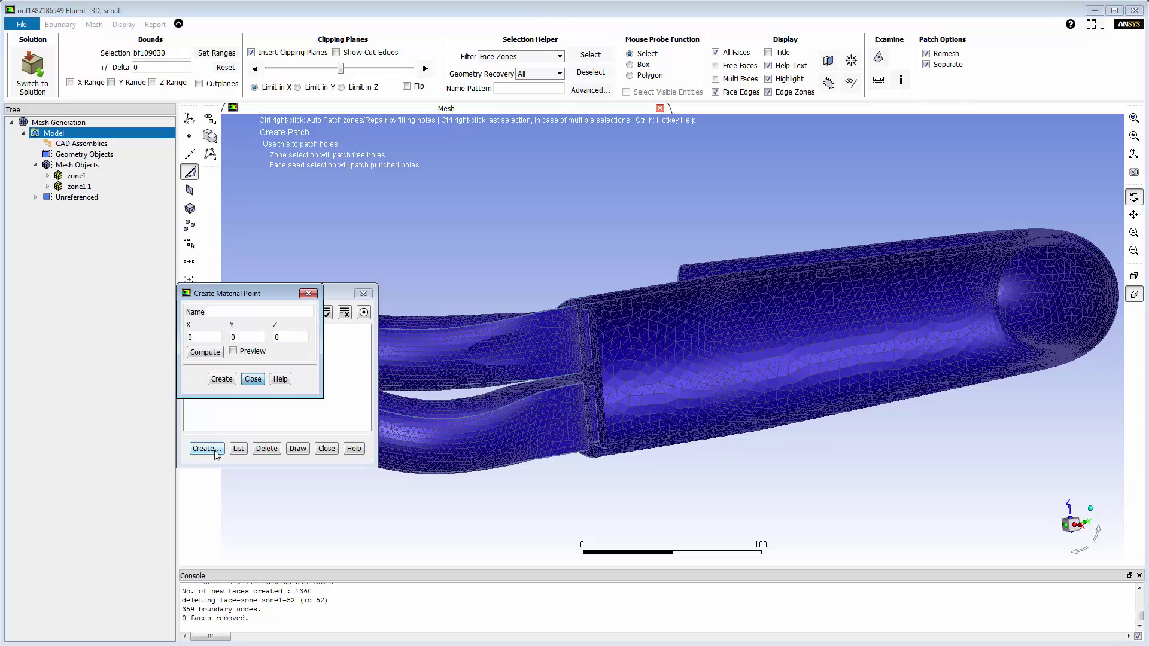
left_click(229, 312)
- Compute the fluid material point's position from two opposite nodes on the sectioned main pipe, preview it and create it
left_click(190, 136)
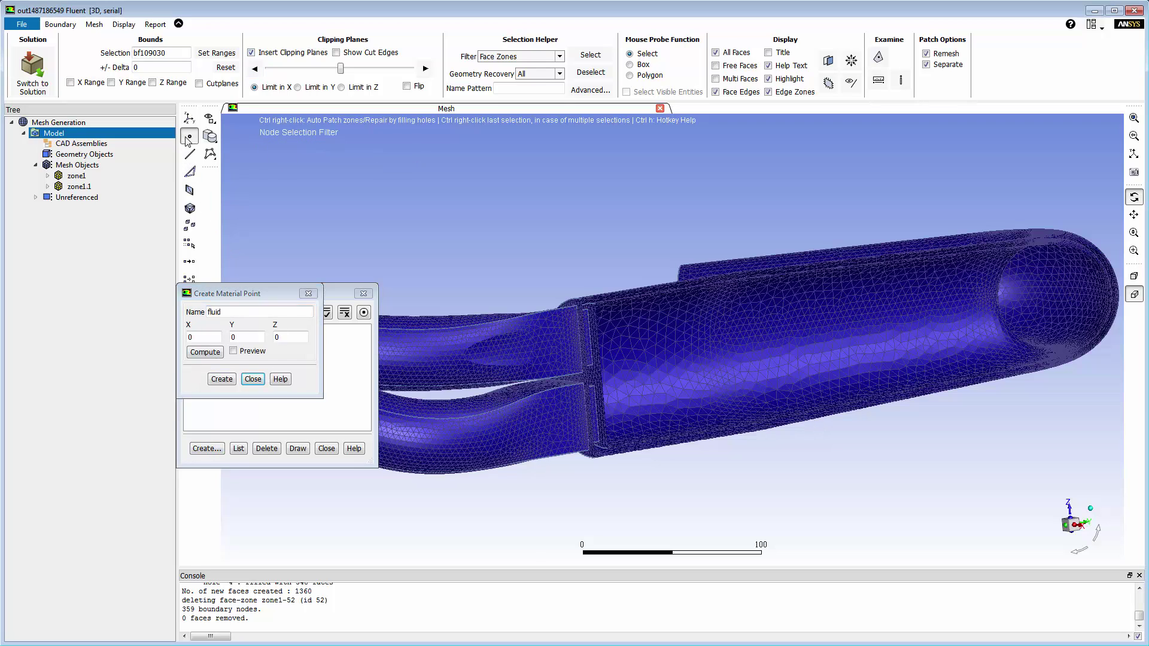
scroll(668, 299, "up", 3)
right_click(665, 278)
right_click(697, 494)
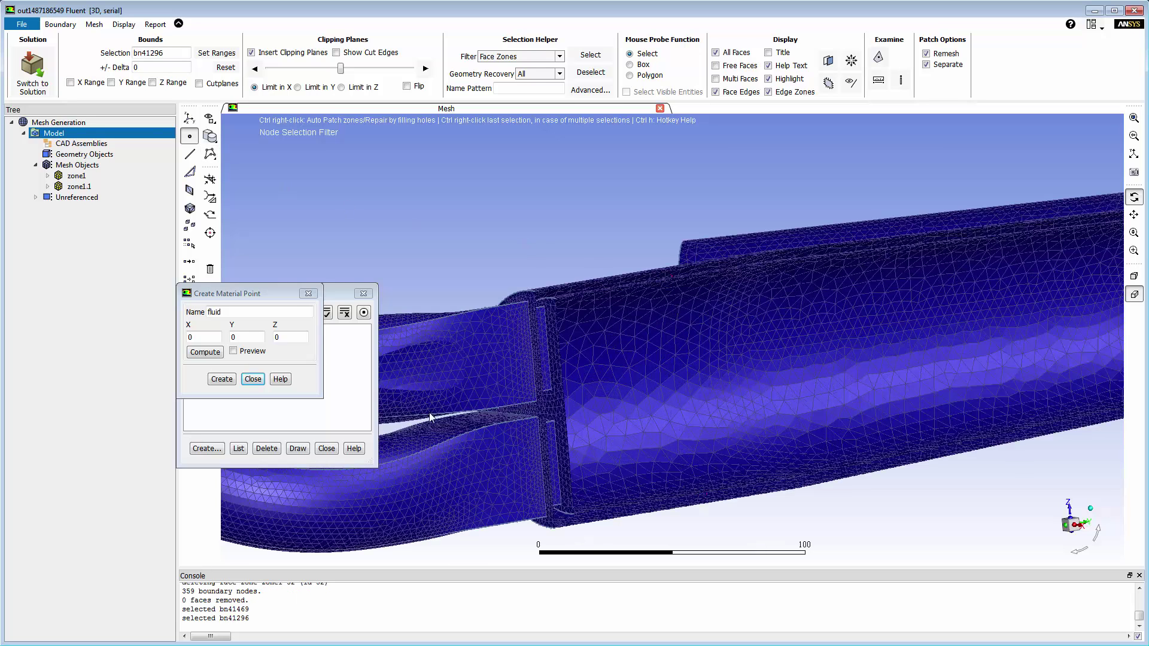
left_click(219, 352)
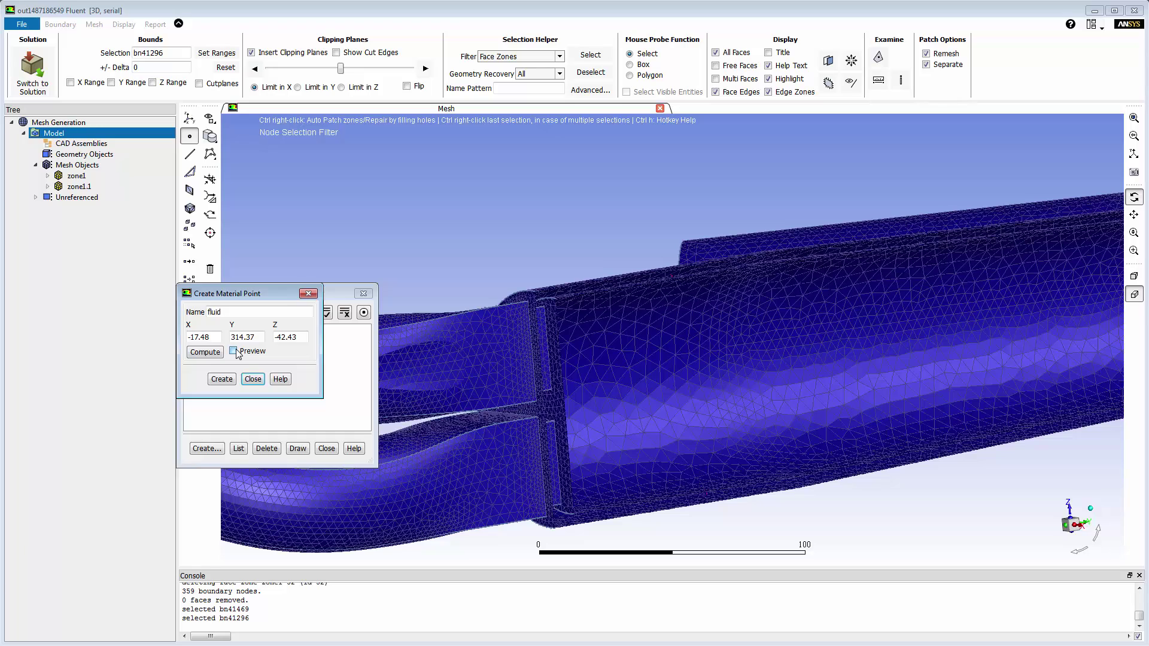
left_click(233, 351)
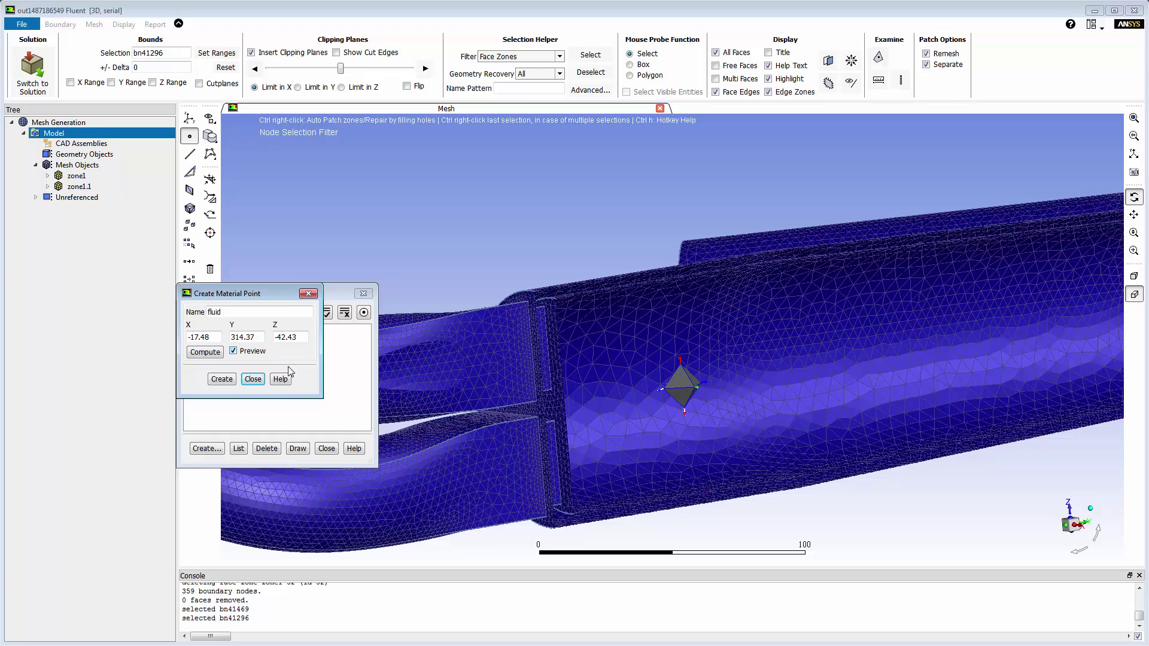
left_click(222, 379)
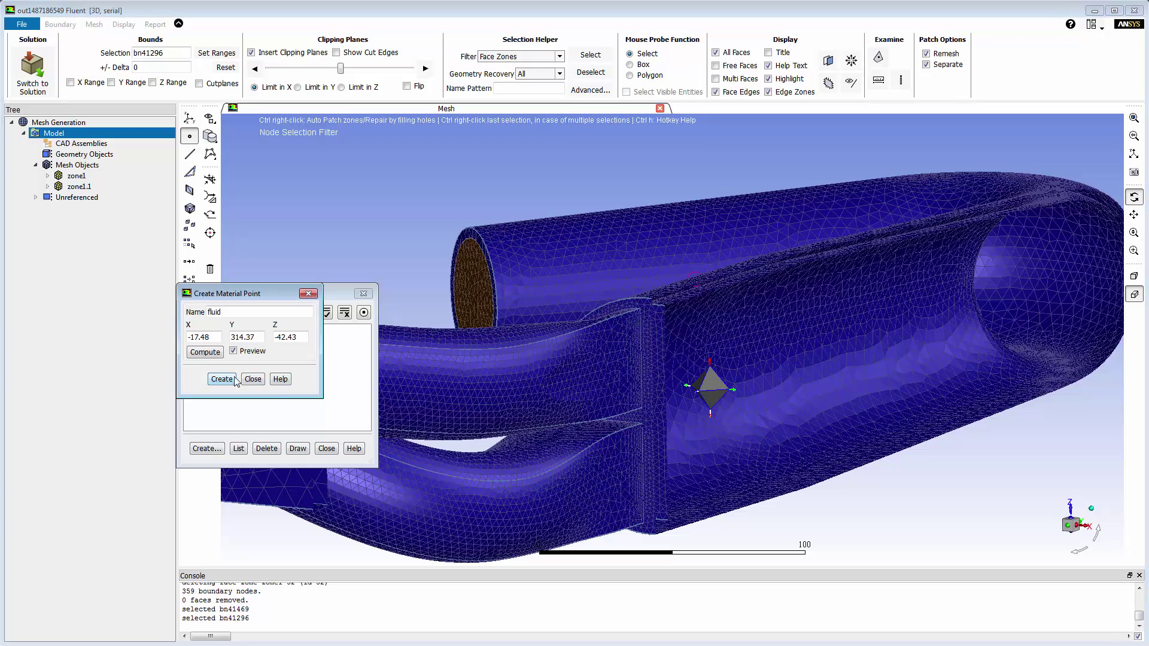
left_click(326, 449)
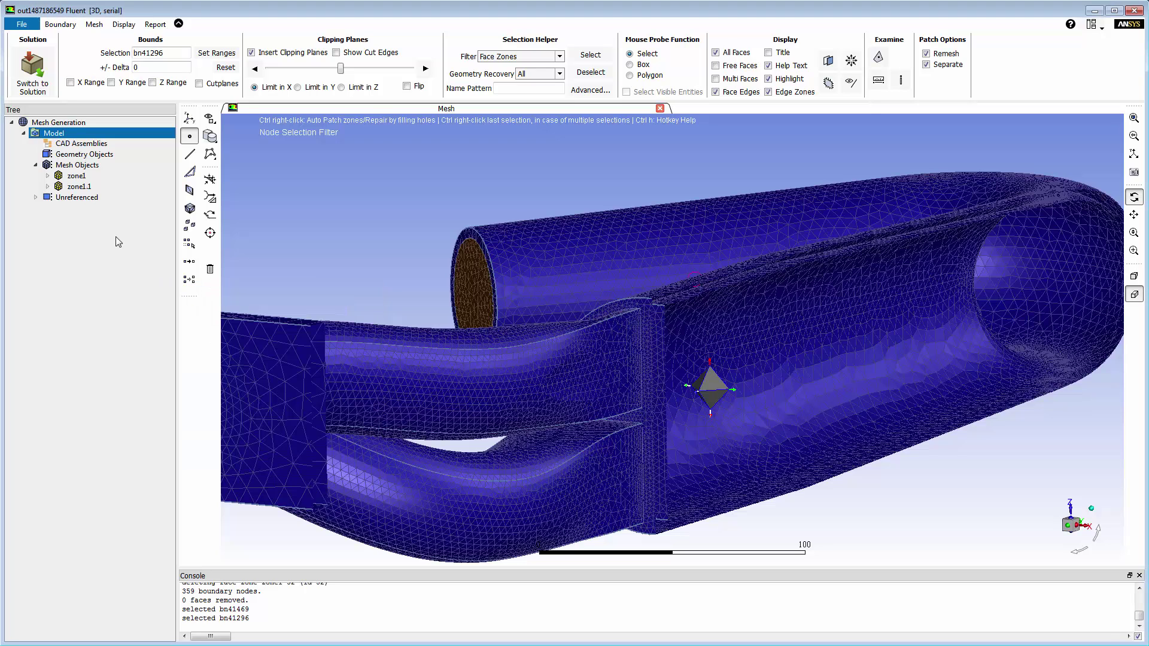
- Compute the volumetric regions of zone1 using the fluid material point
left_click(47, 175)
right_click(110, 196)
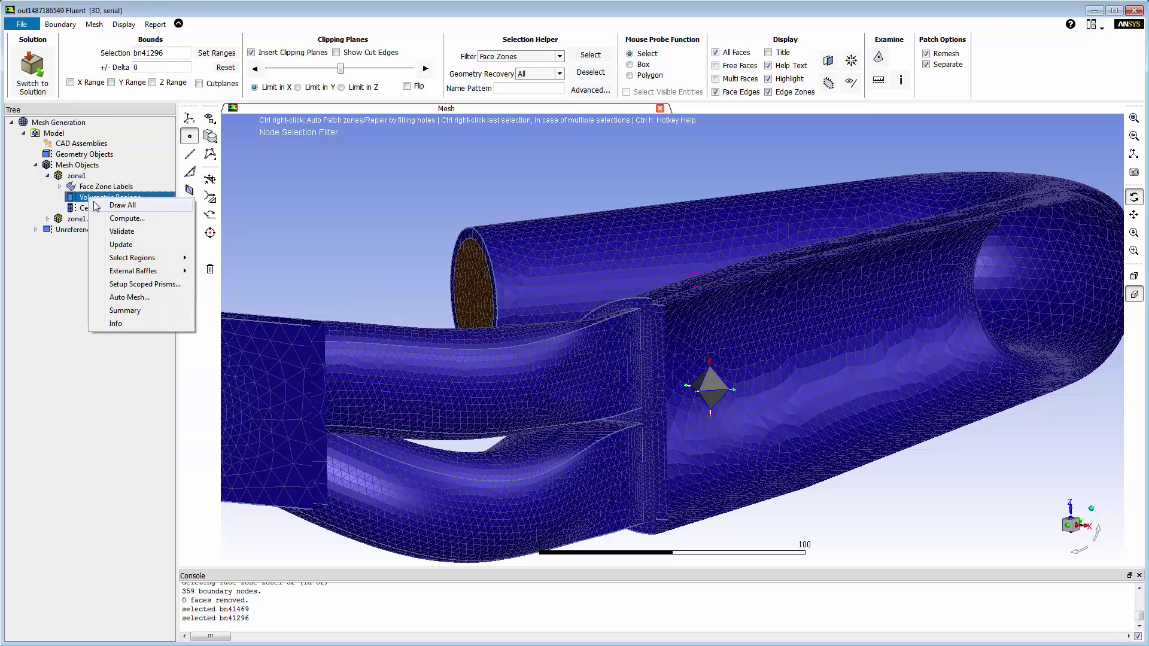
left_click(122, 223)
left_click(195, 331)
left_click(232, 395)
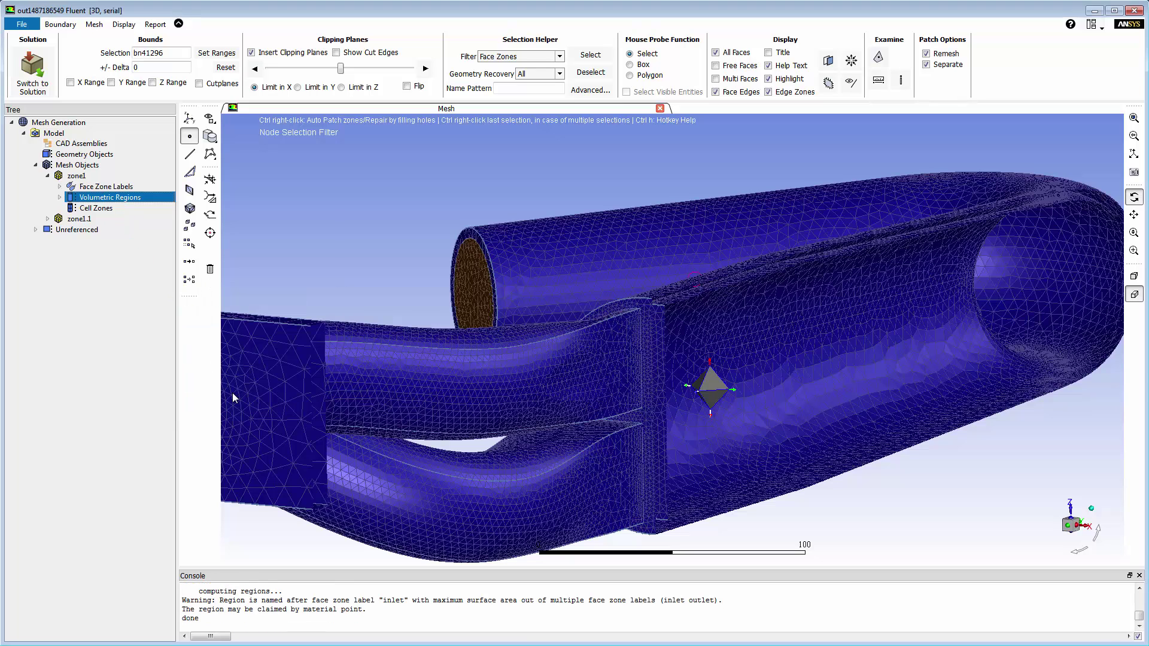
- Set Auto Mesh for zone1 to grow scoped prisms and create a prism control with the default parameters on fluid-region walls
right_click(109, 213)
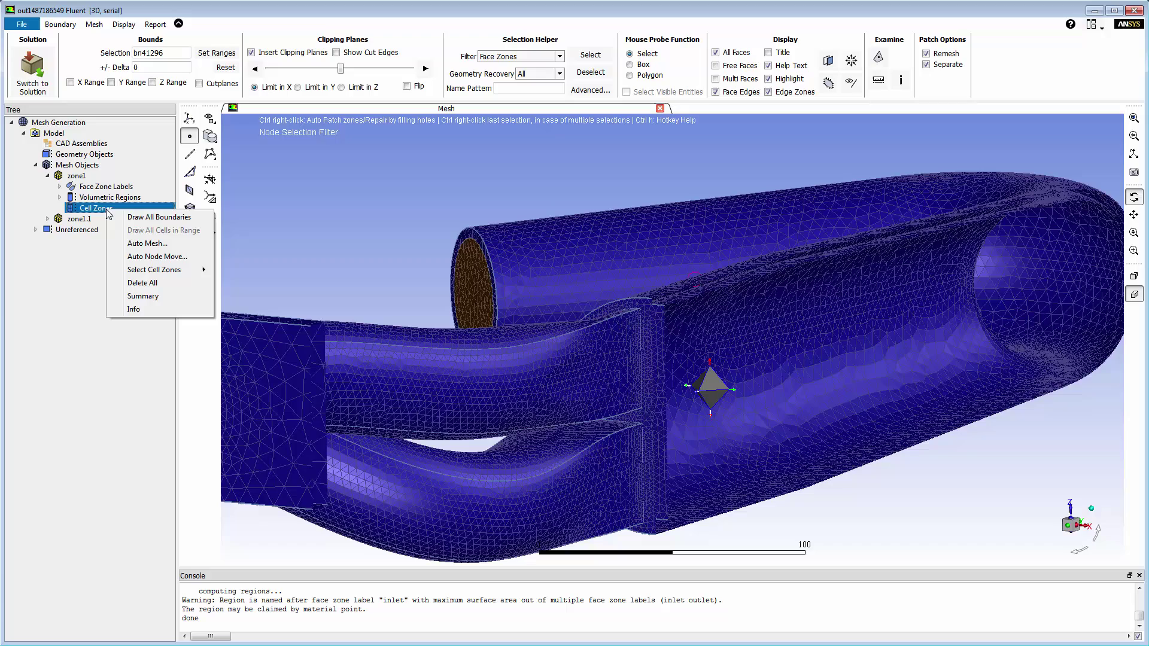
left_click(144, 244)
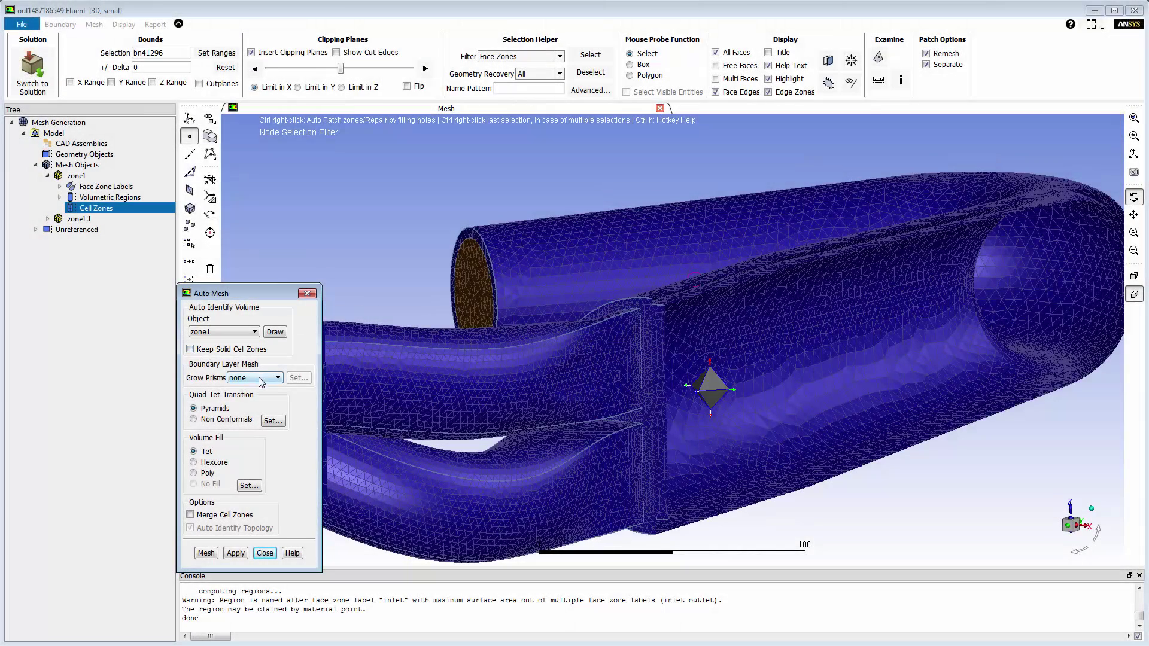
left_click(261, 378)
left_click(261, 397)
left_click(299, 380)
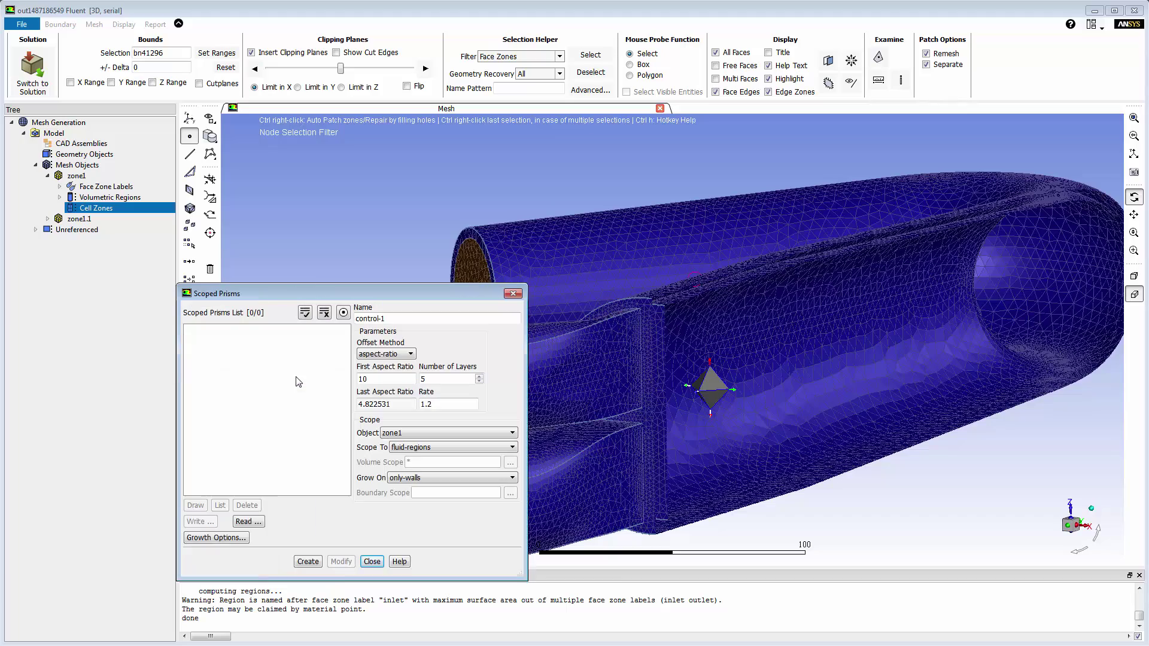
left_click(309, 561)
left_click(372, 561)
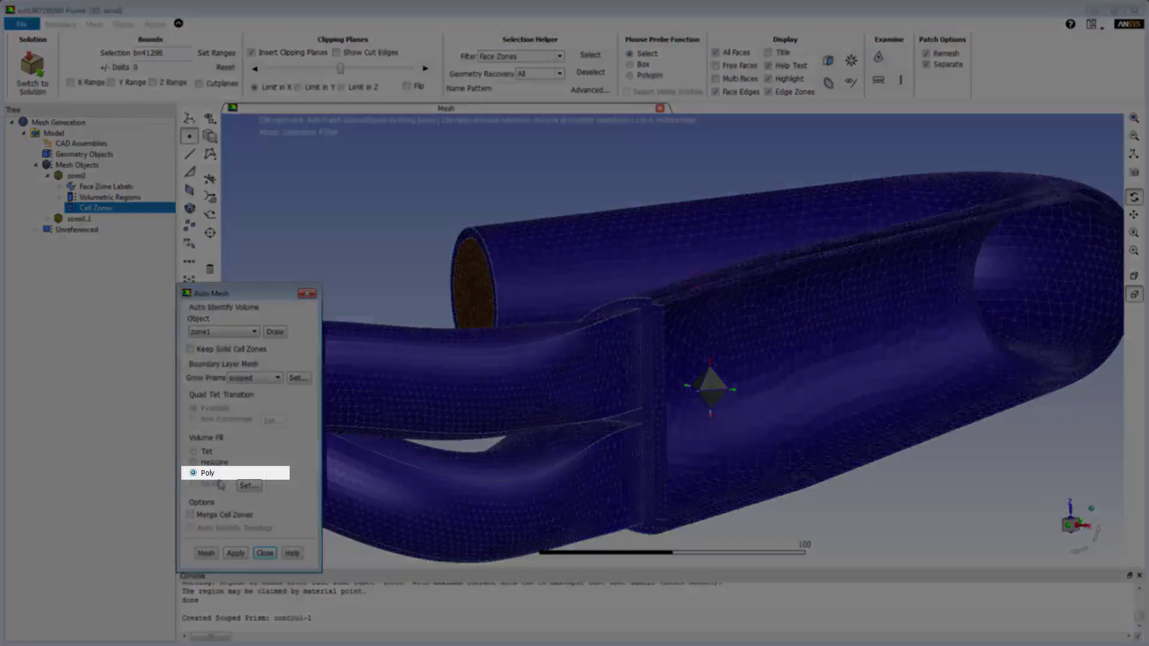
- Set the volume fill to Poly, enable Improve Surface Mesh, and adjust and apply the poly growth rate
left_click(194, 472)
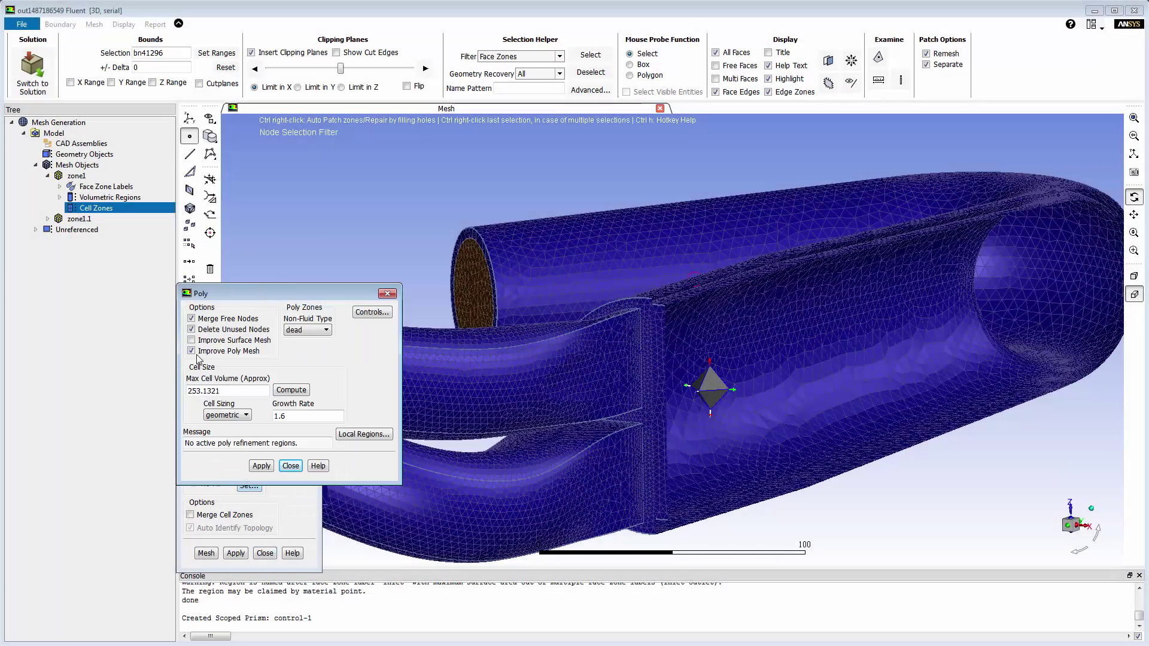
left_click(192, 341)
left_click(284, 417)
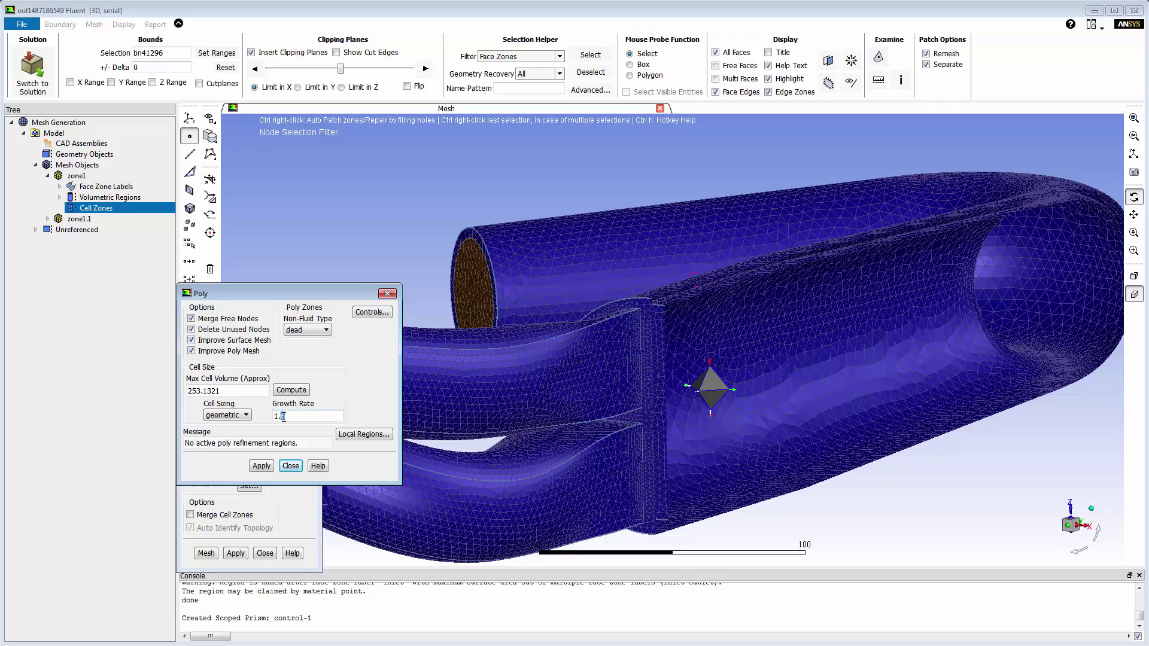
left_click(261, 466)
left_click(290, 466)
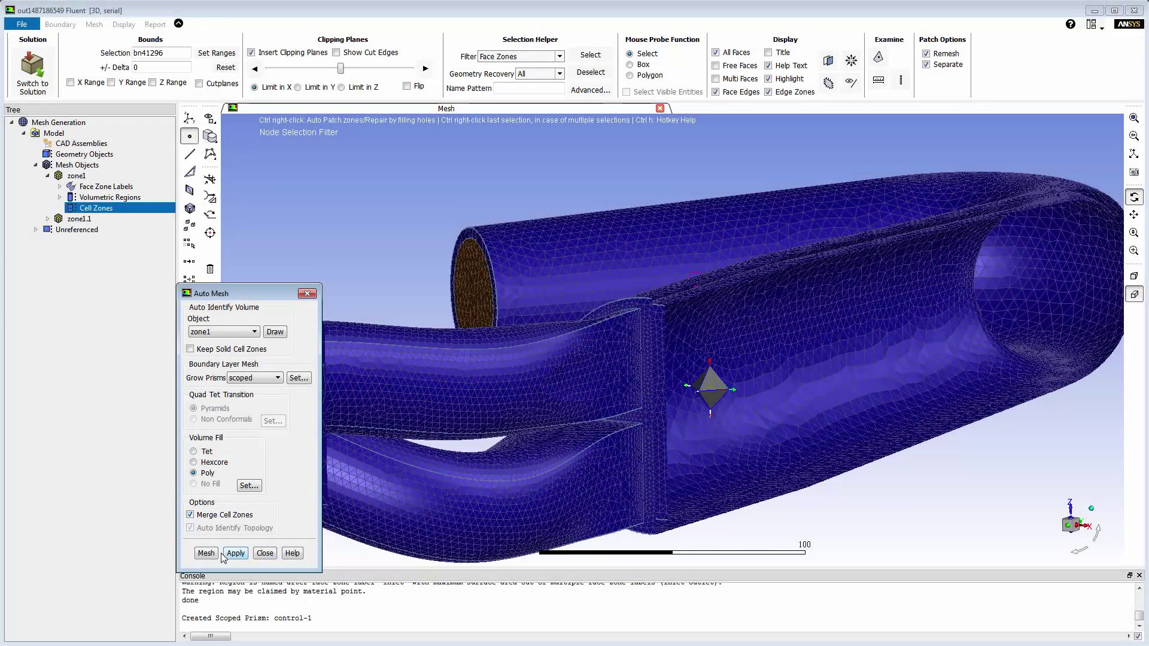
- Enable merging of cell zones and generate the polyhedral volume mesh for zone1
left_click(207, 553)
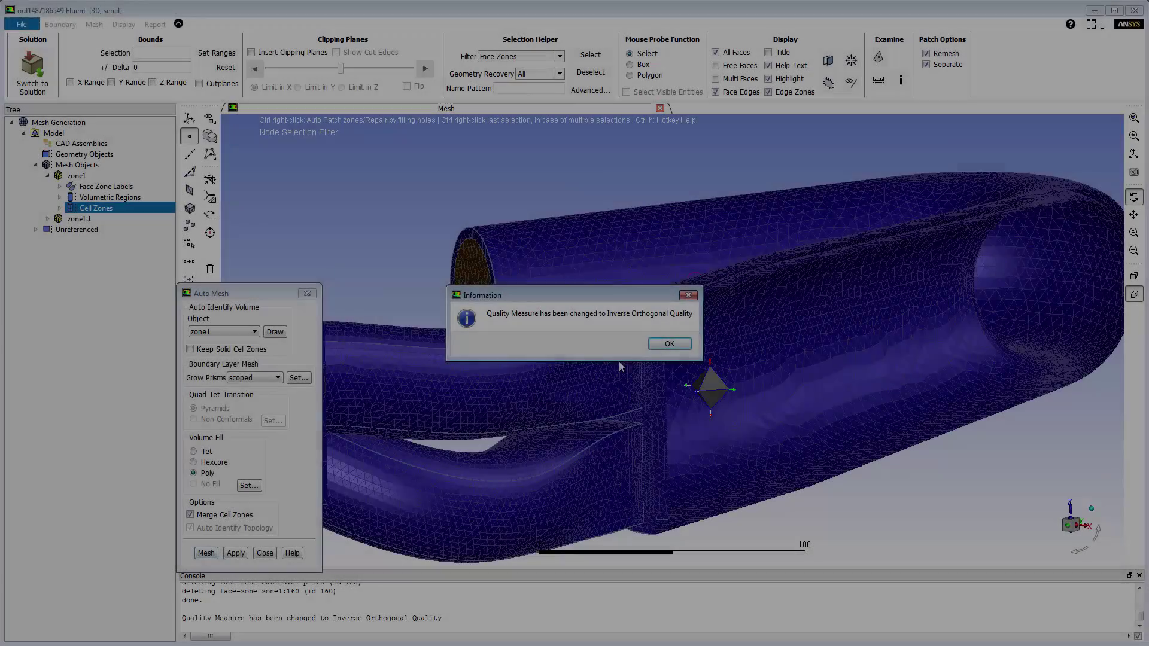
left_click(670, 343)
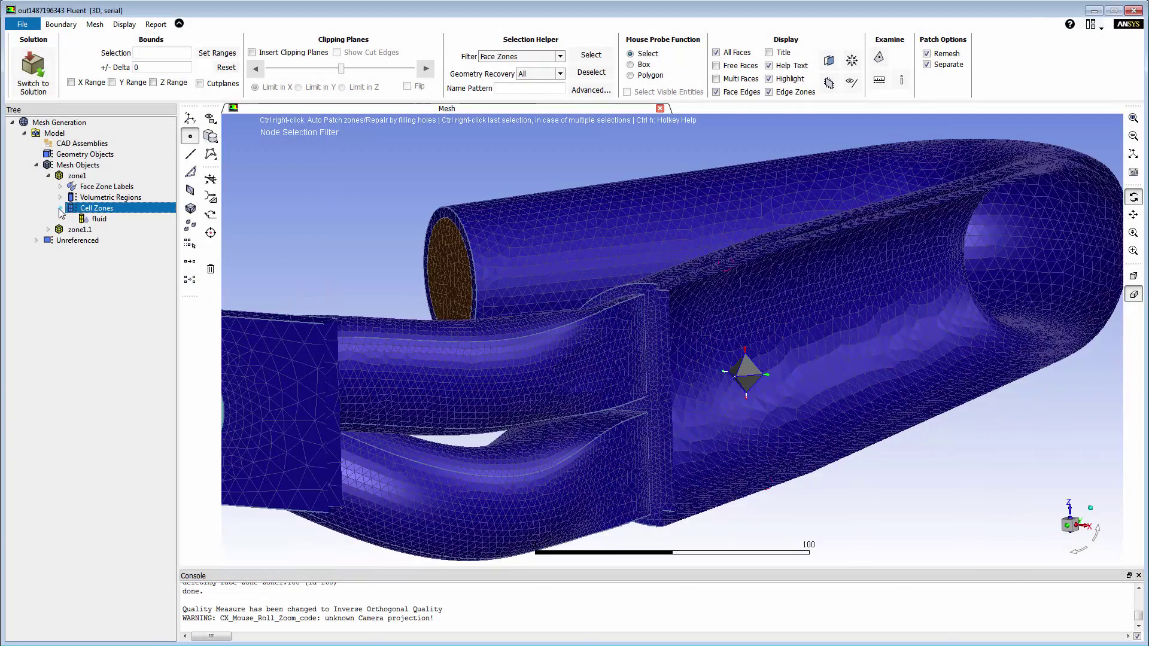
- Display the boundaries of the fluid cell zone and examine the polyhedral mesh on the walls, inlets and outlet
left_click(98, 219)
right_click(97, 220)
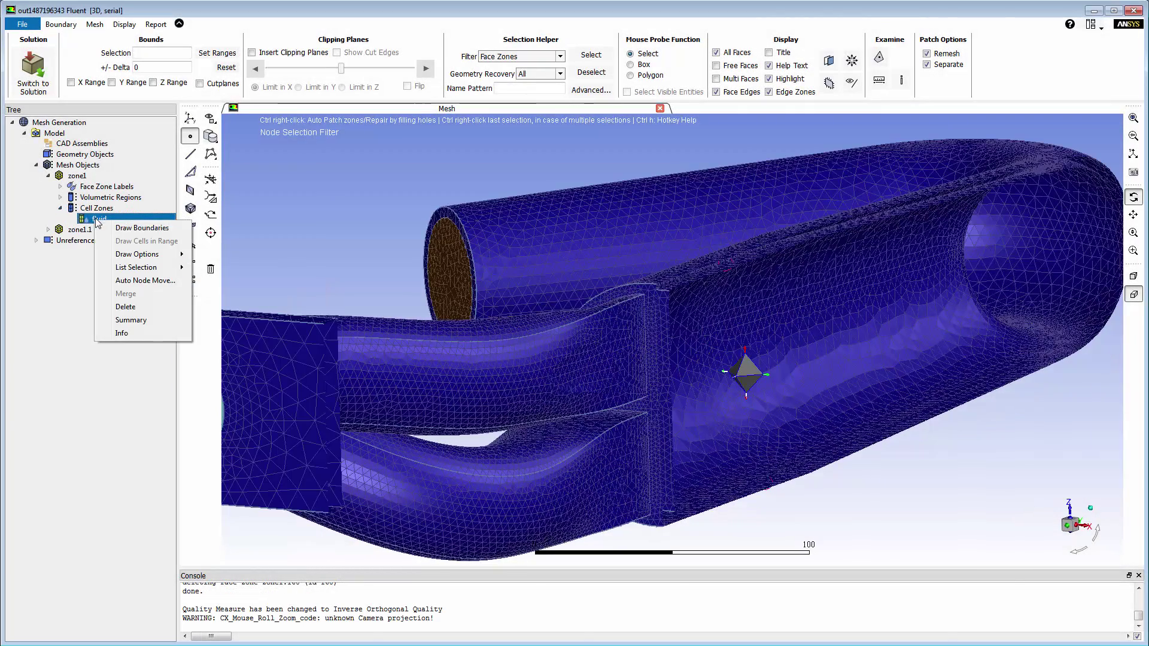
left_click(142, 228)
mouse_move(870, 377)
left_mouse_down()
mouse_move(616, 389)
mouse_move(912, 372)
mouse_move(663, 312)
left_mouse_up()
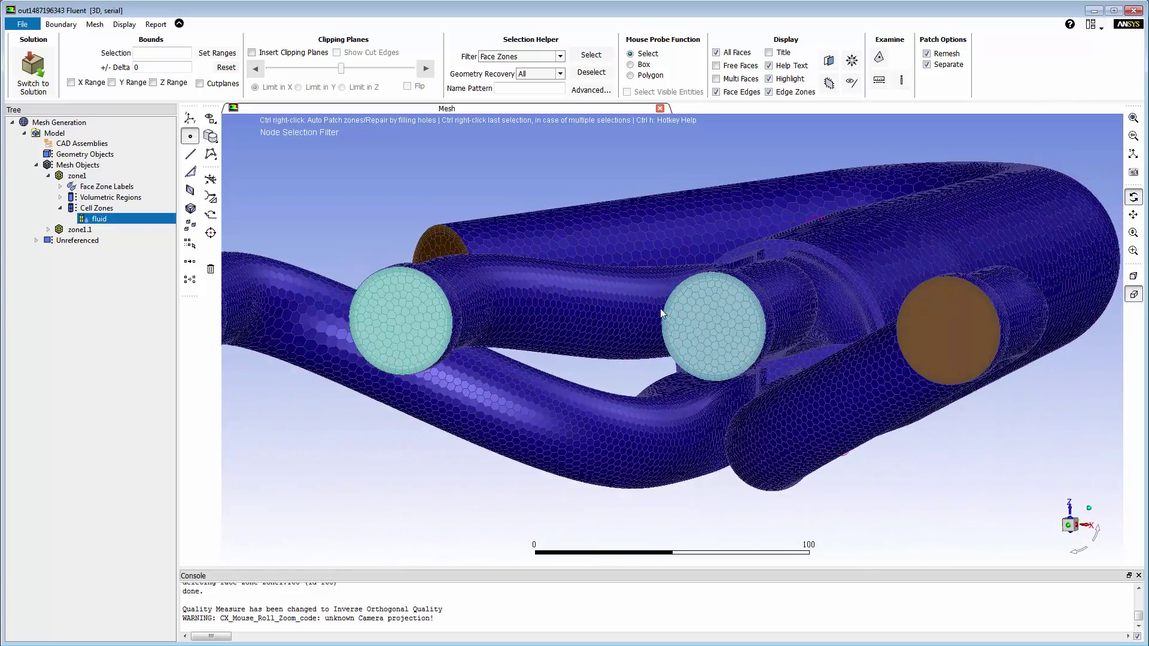
scroll(688, 322, "up", 2)
scroll(728, 403, "down", 4)
left_click_drag(728, 403, 736, 324)
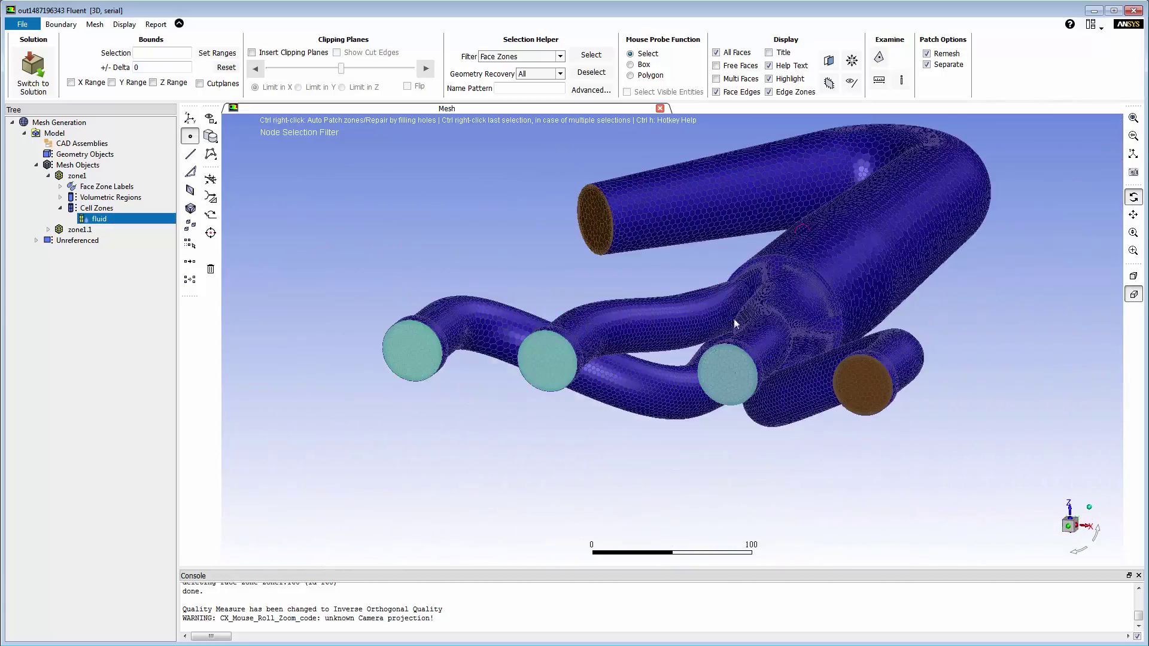
- Write the volume mesh to a binary mesh file named Exhaust_volmesh
left_click(22, 24)
mouse_move(30, 48)
left_click(113, 56)
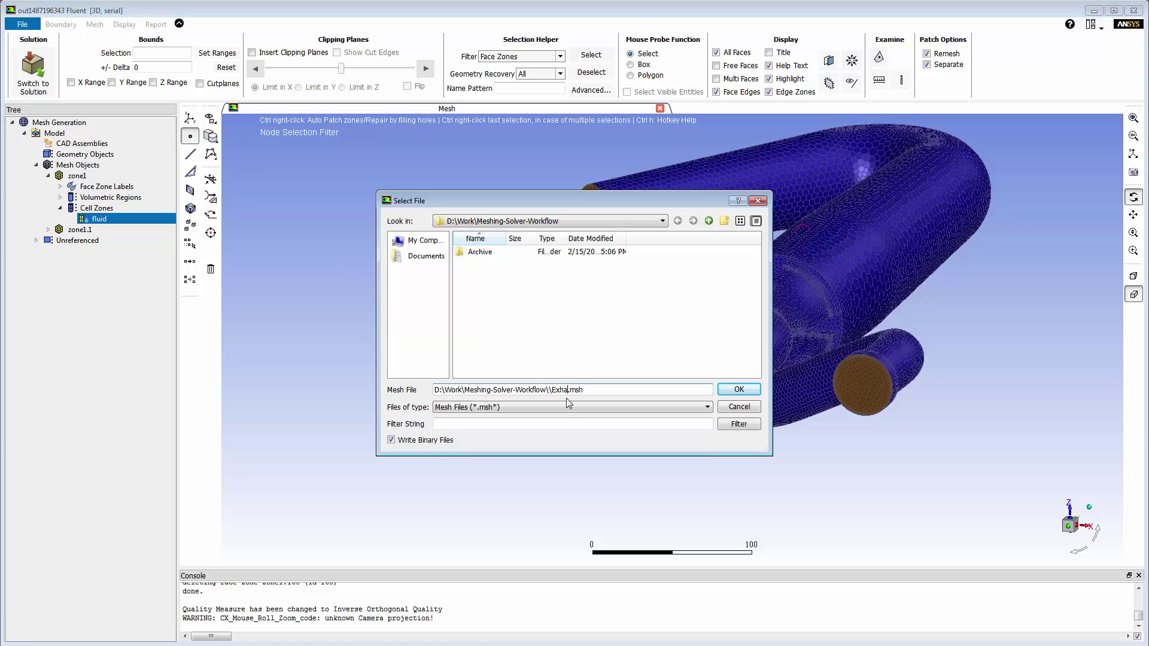
type("_volmesh")
left_click(730, 389)
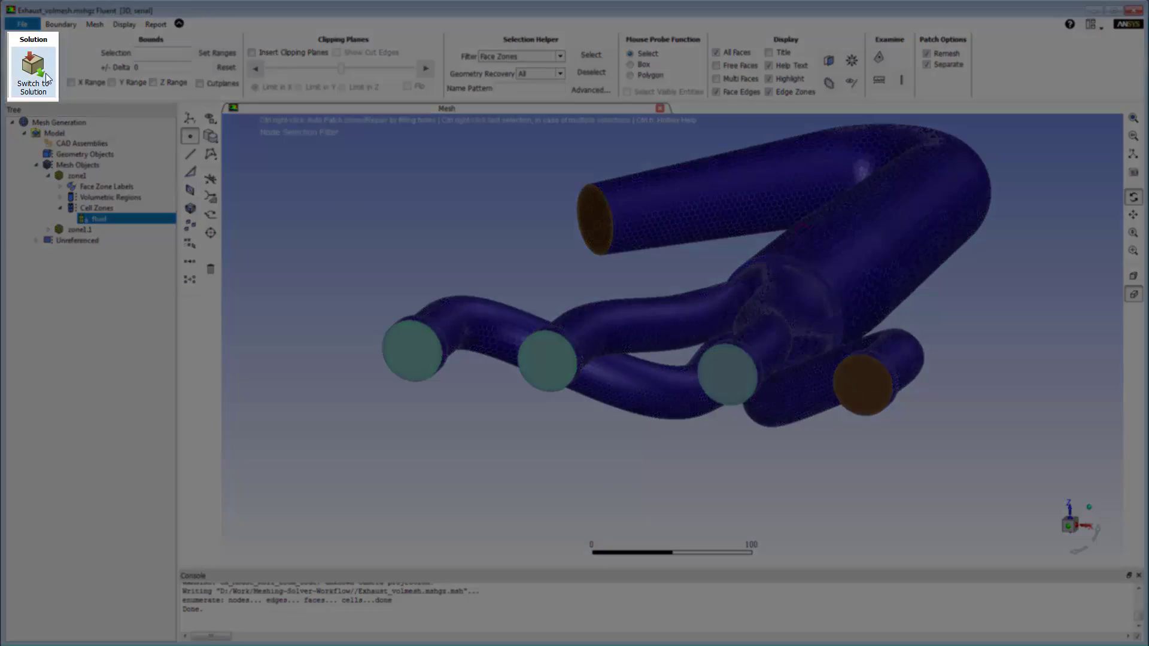
- Switch from meshing mode to solution mode, transferring the volume mesh to the solver
left_click(47, 77)
left_click(599, 361)
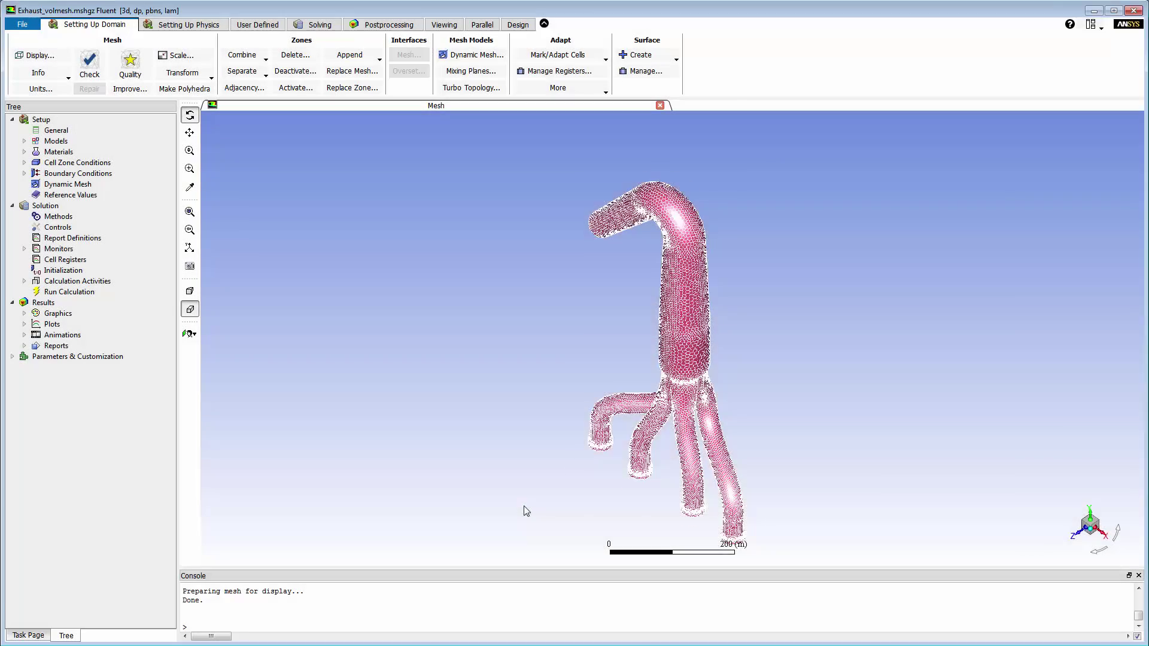
left_click_drag(525, 508, 725, 230)
scroll(612, 368, "up", 6)
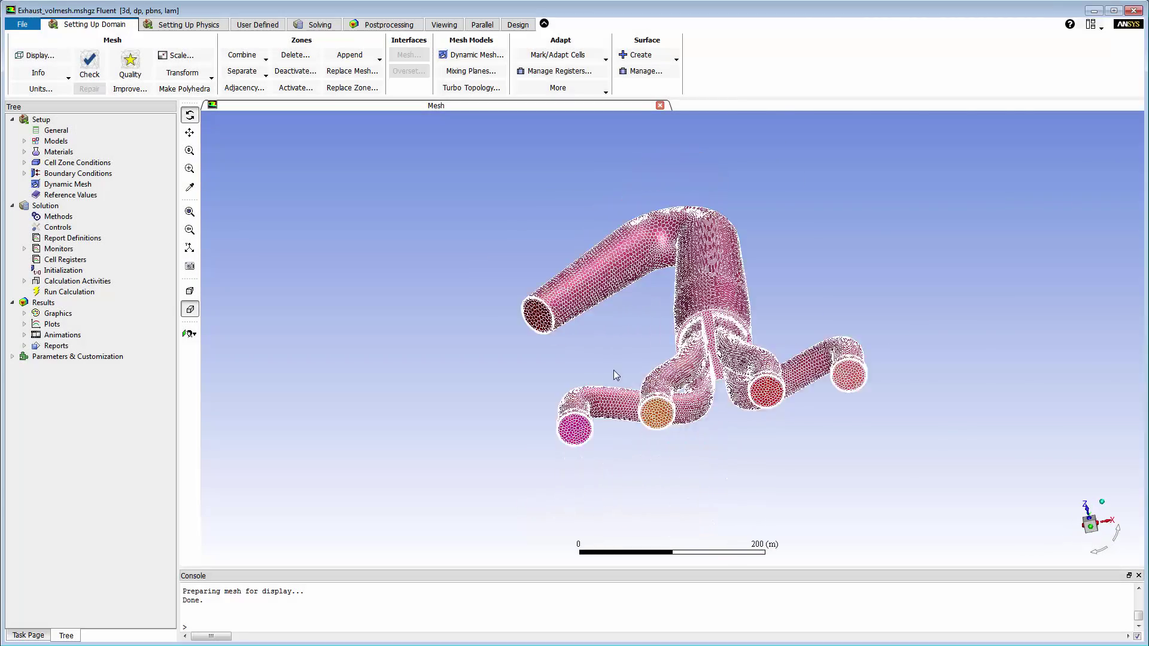
- Scale the mesh as created in mm and set the view length unit to mm
left_click(177, 55)
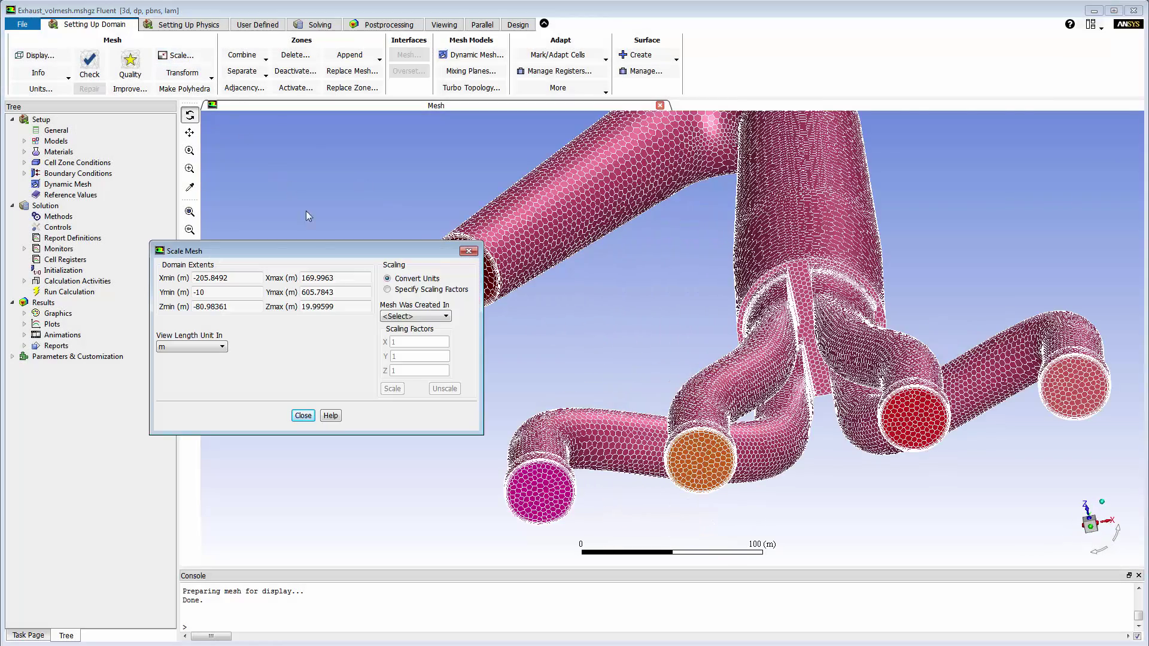
left_click(413, 317)
left_click(404, 349)
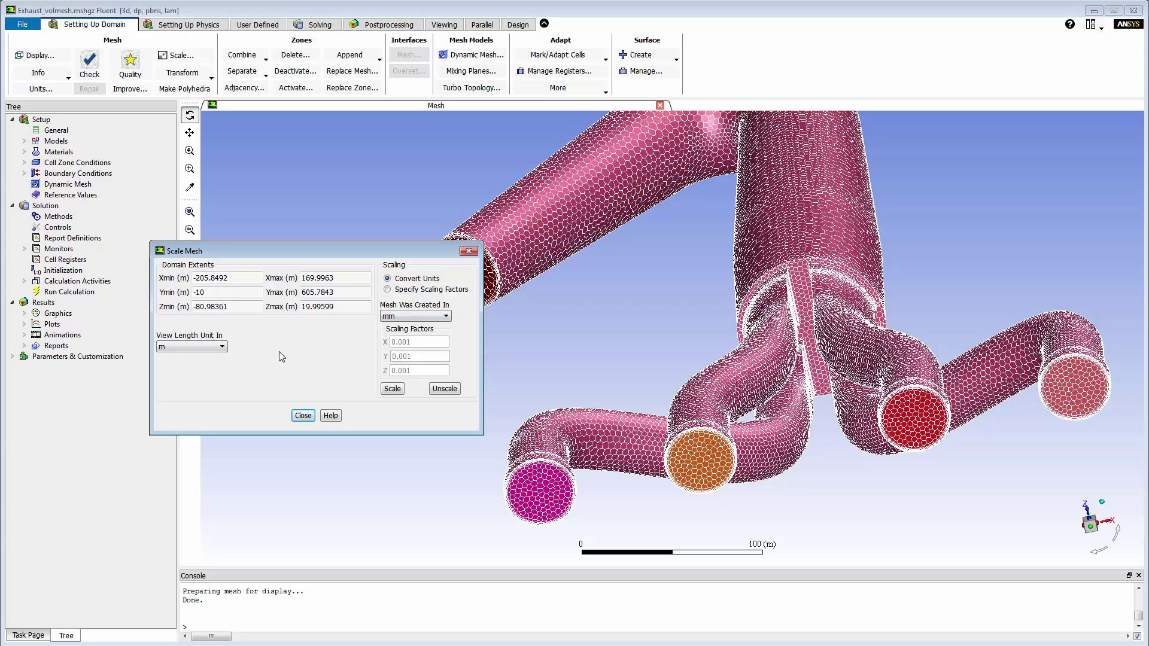
left_click(209, 348)
left_click(203, 374)
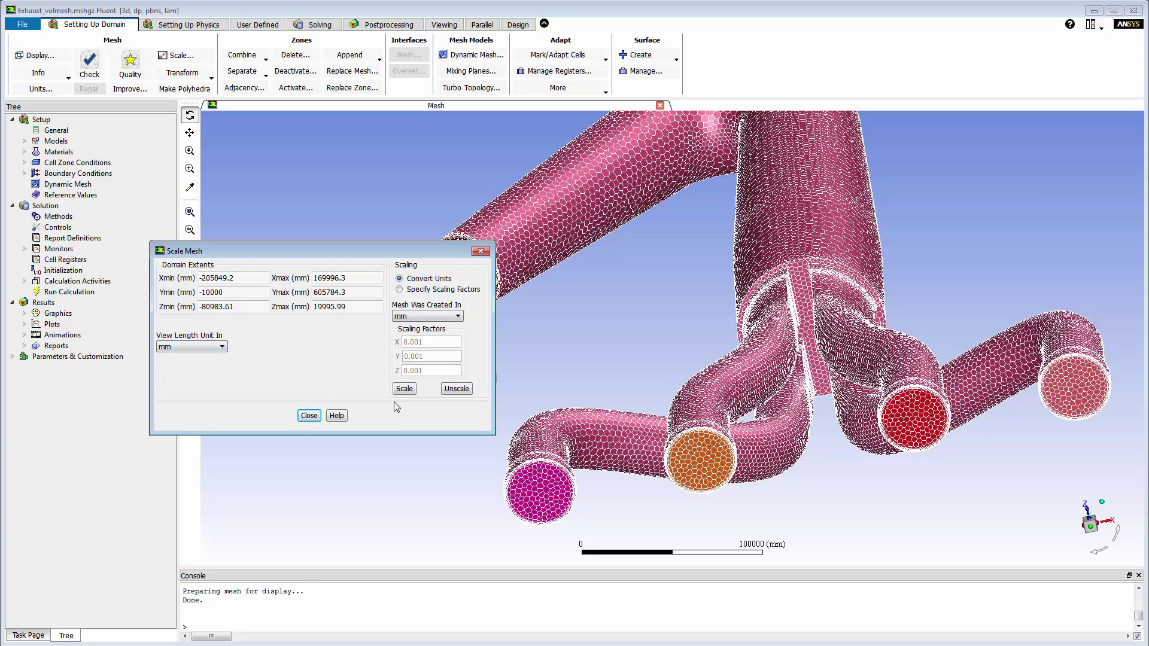
left_click(404, 389)
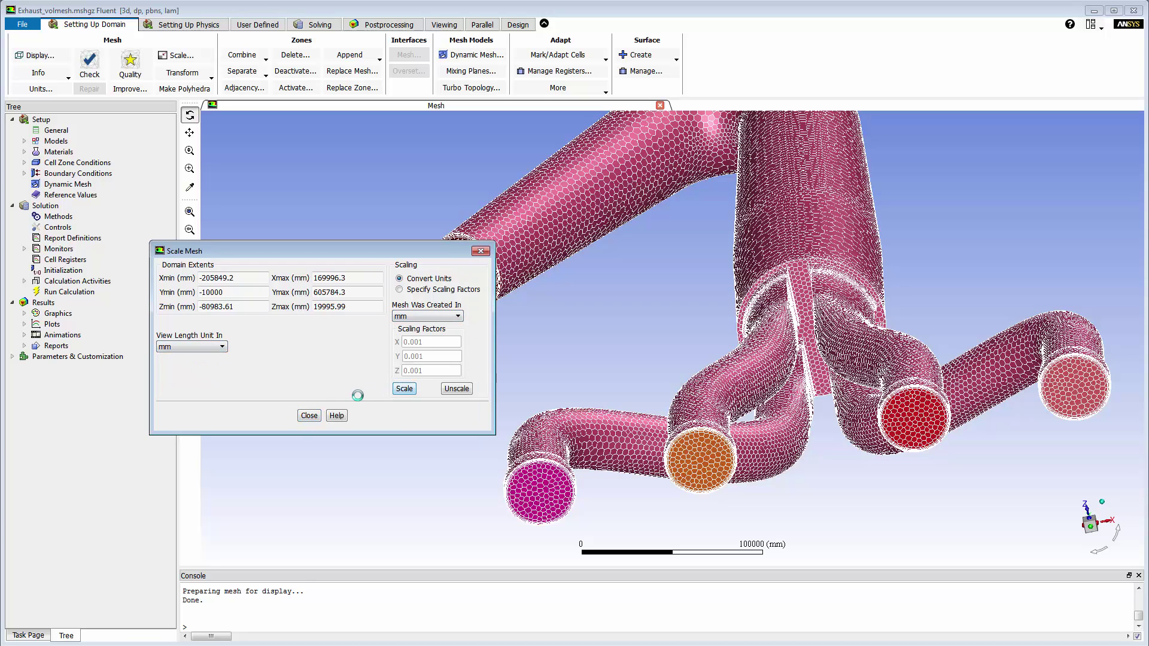
left_click(309, 415)
- Redisplay the scaled mesh's inlet, outlet and wall surfaces with edges and faces, fitted to the graphics window
left_click(37, 55)
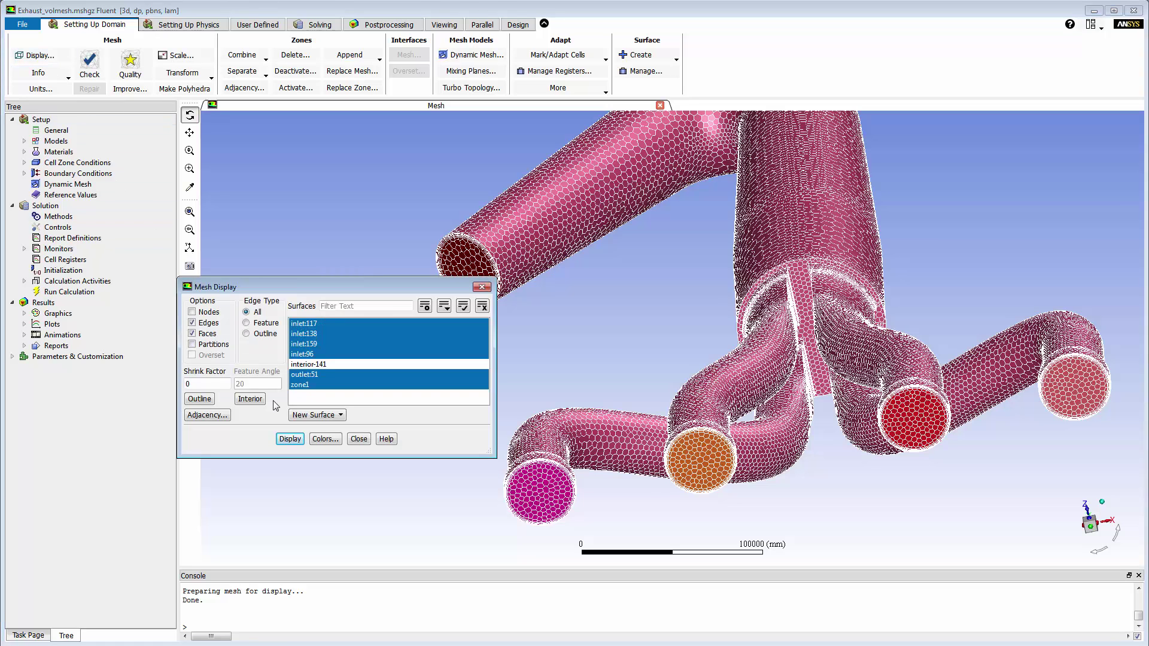
left_click(291, 440)
left_click(190, 213)
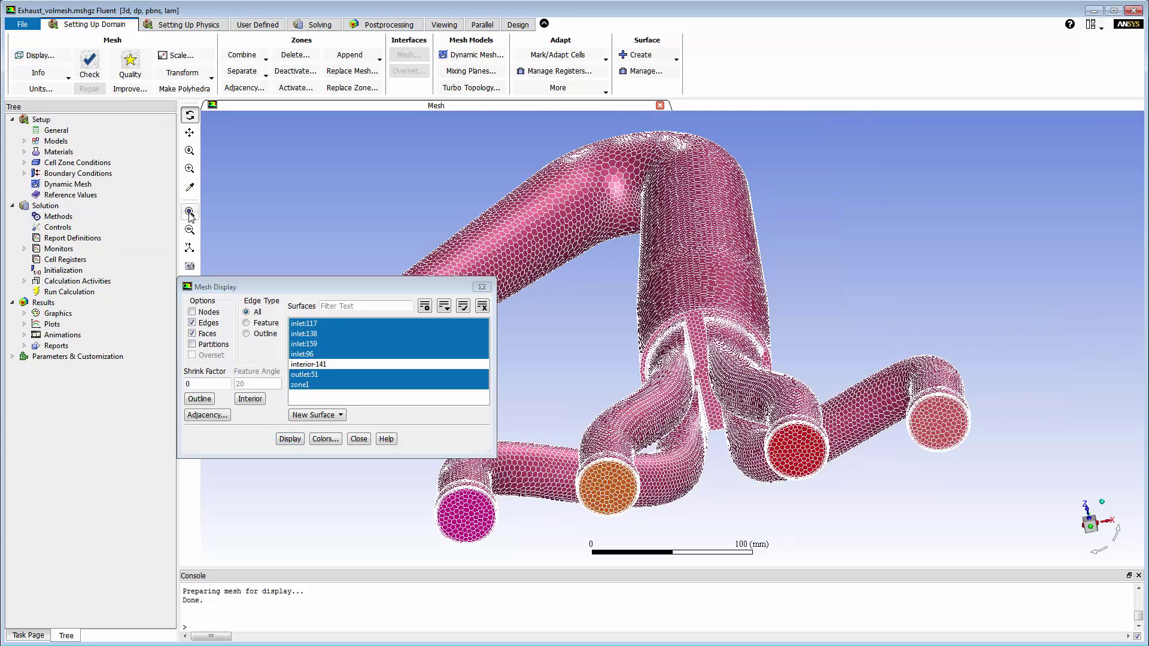
left_click(360, 439)
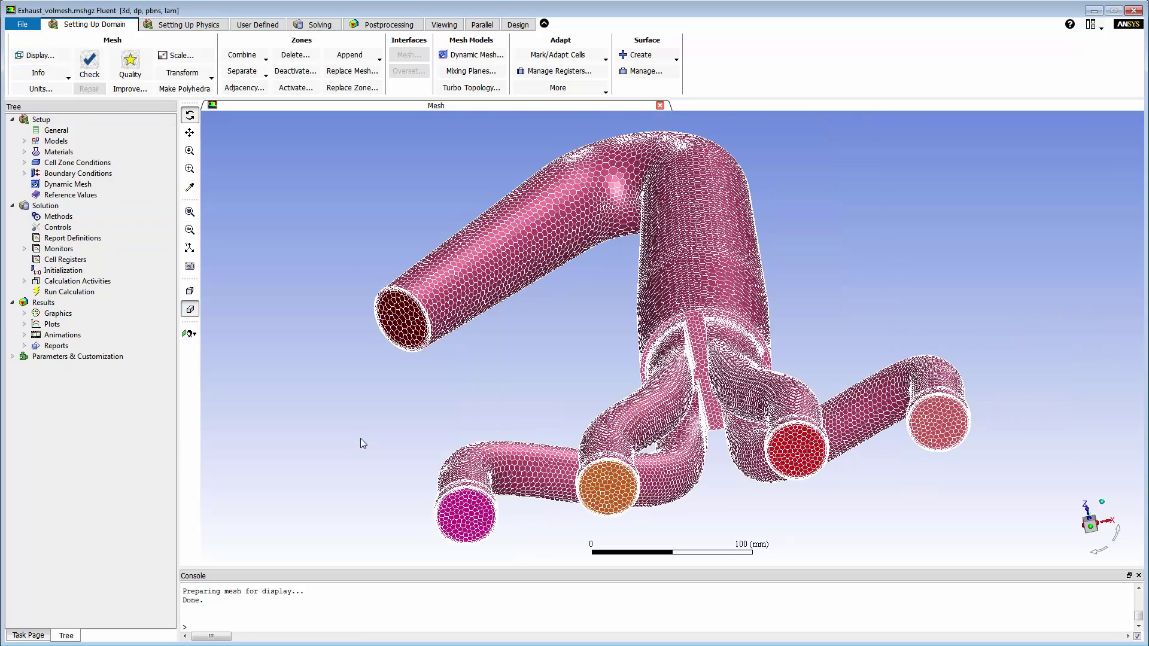
- Set the viscous model to Standard k-epsilon (2 eqn) with Standard Wall Functions
left_click(190, 25)
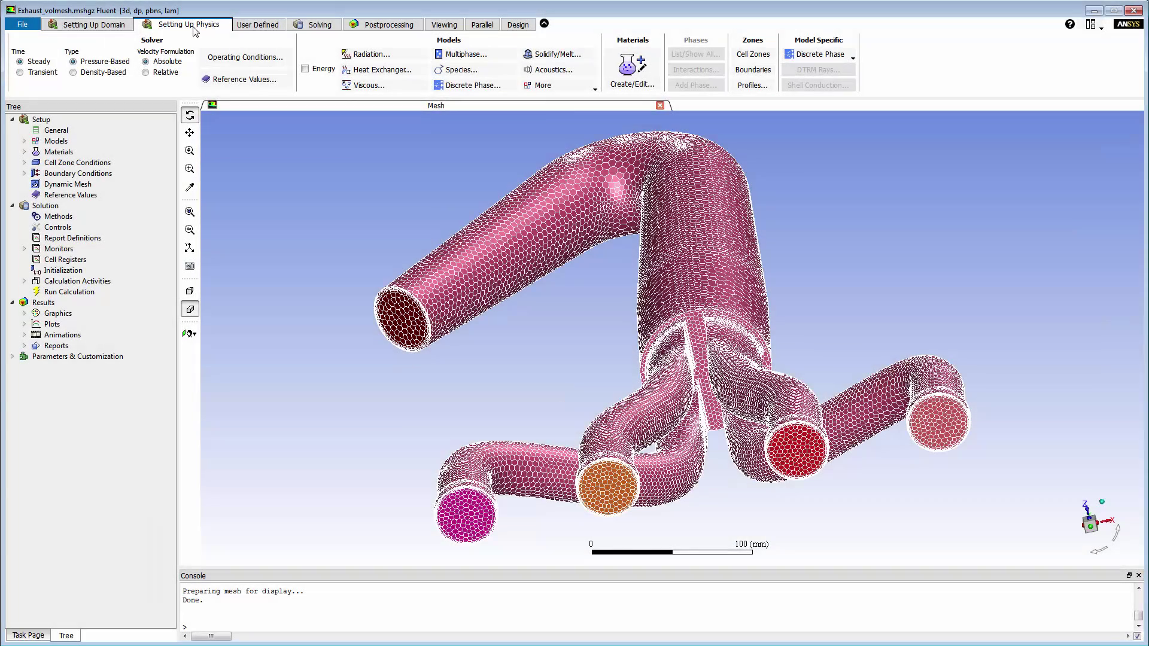
left_click(366, 86)
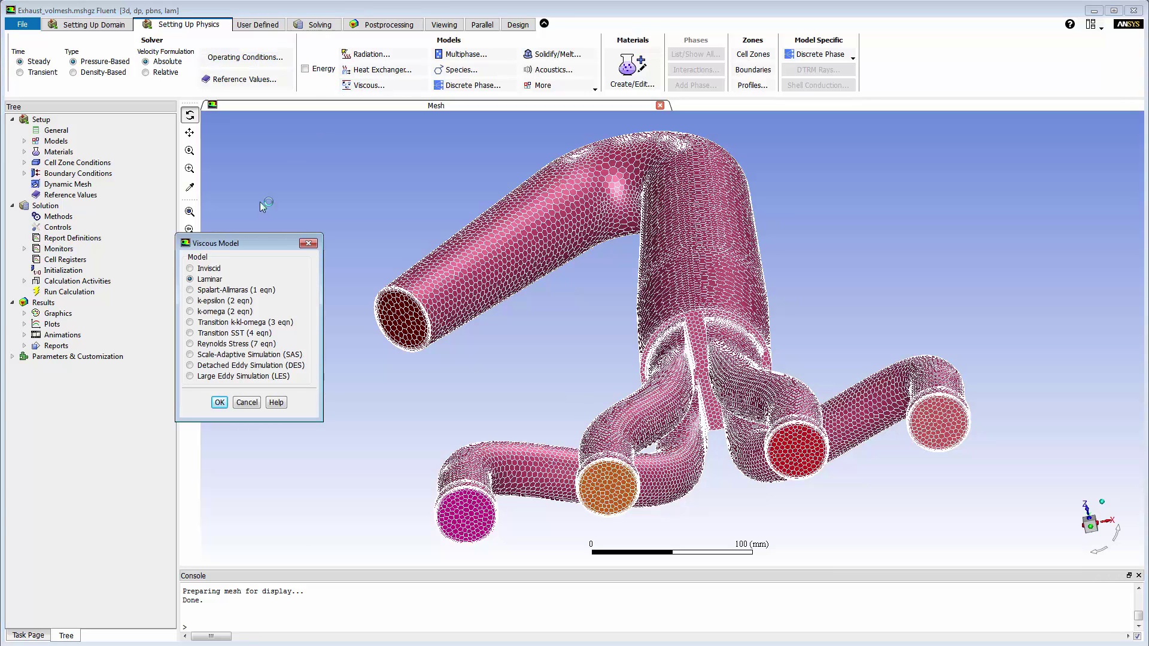
left_click(191, 301)
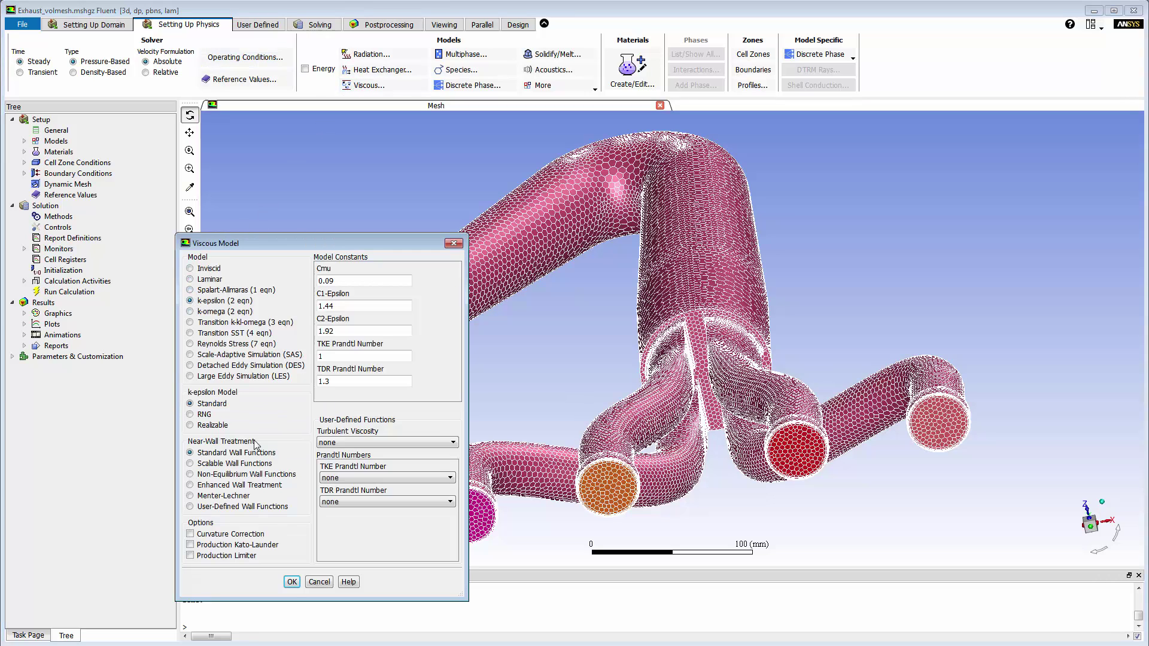
left_click(292, 588)
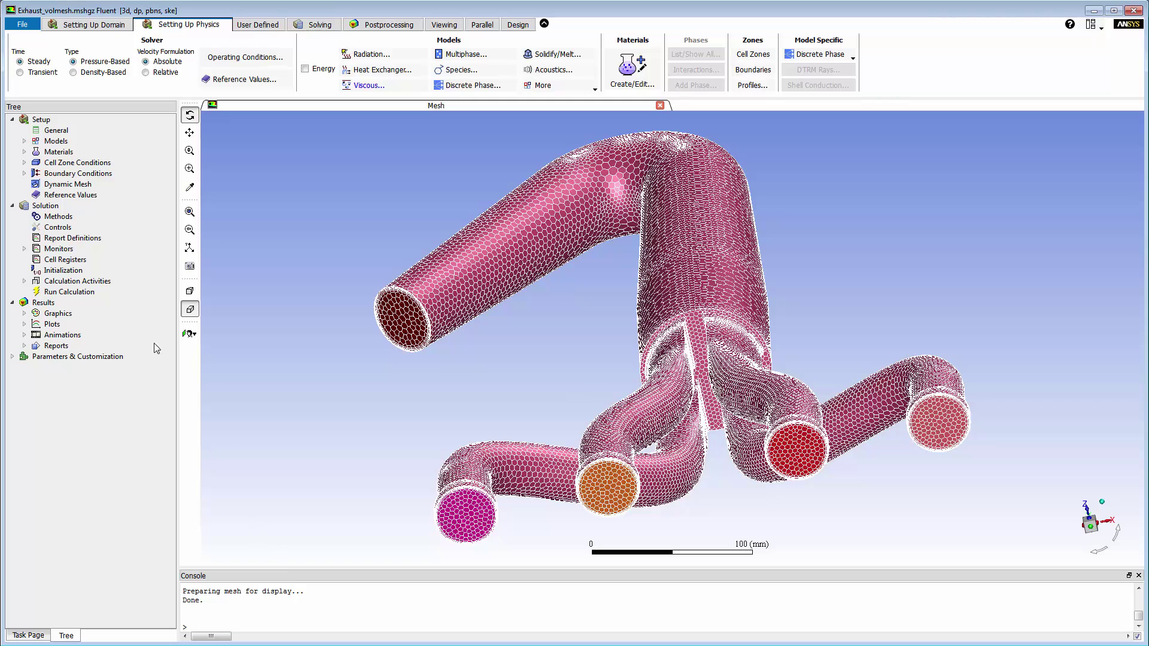
- Group the boundary conditions by zone type and expand the Inlet group
left_click(24, 173)
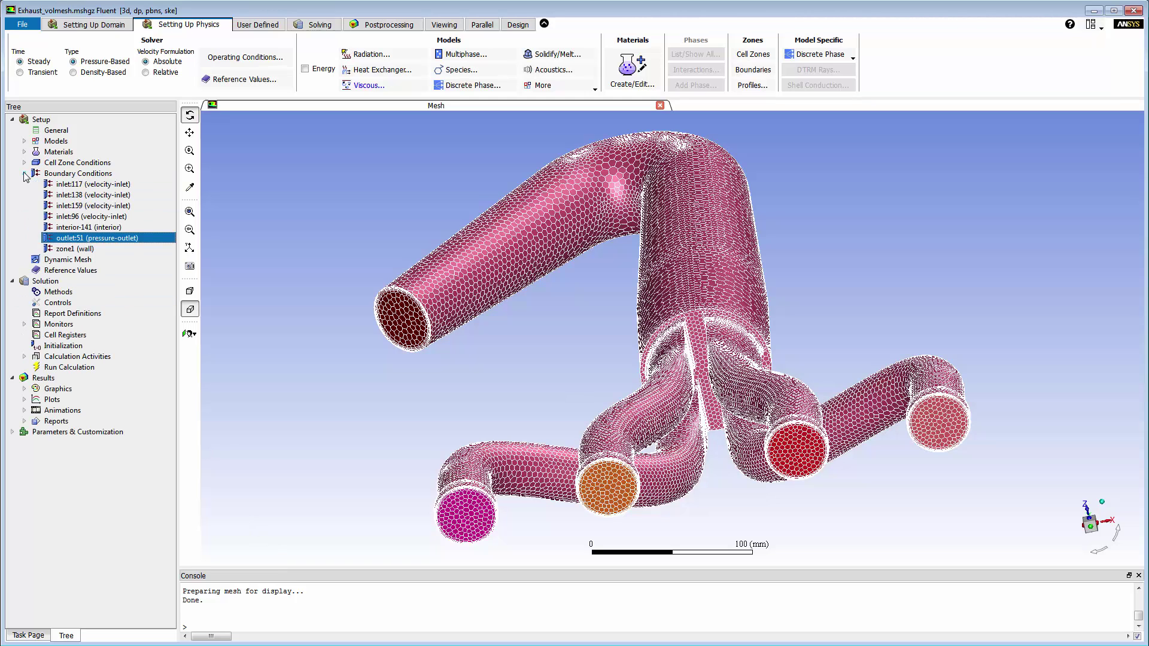
right_click(85, 173)
mouse_move(123, 179)
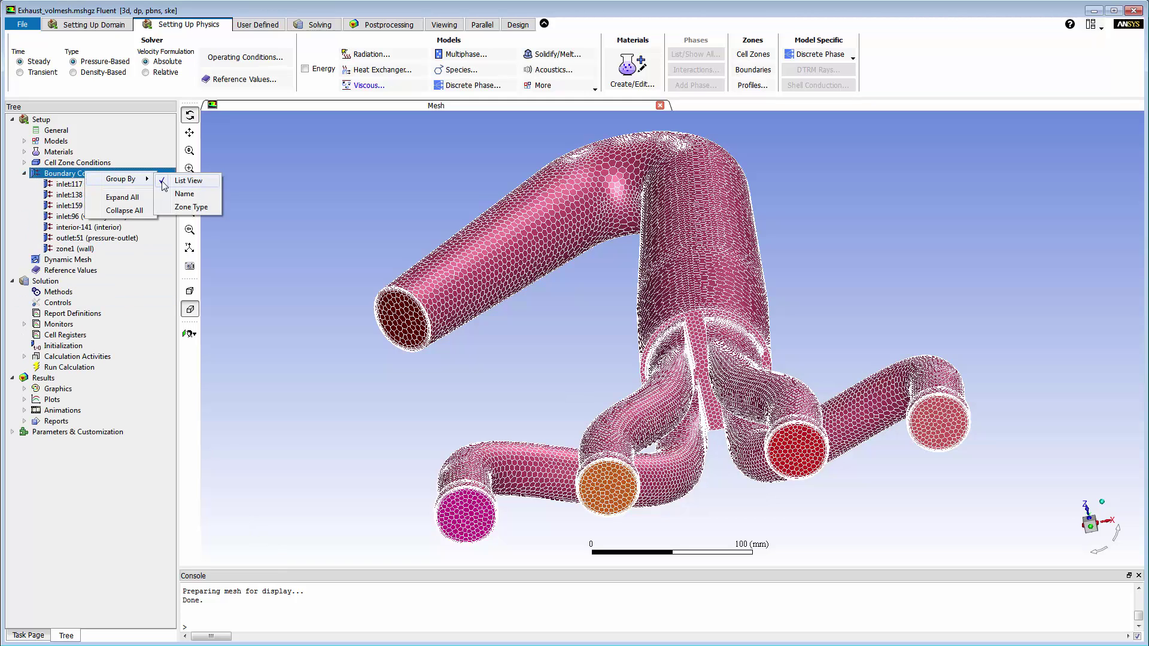
left_click(191, 206)
left_click(35, 184)
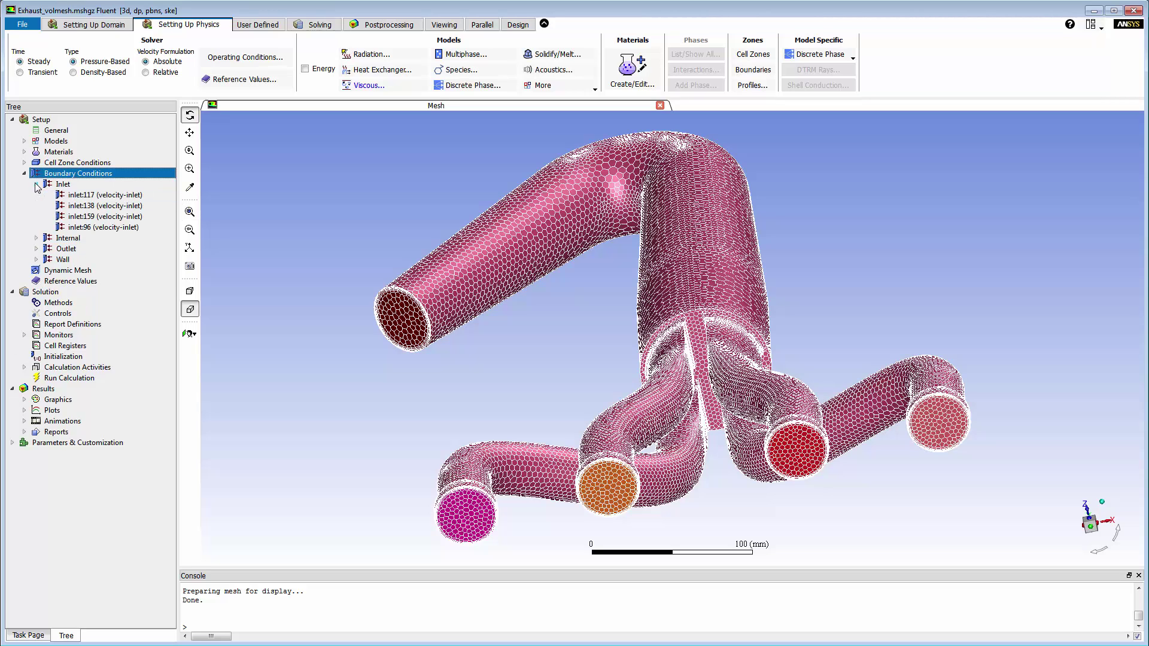
- Set inlet:117 to a 10 m/s velocity magnitude, with turbulence by Intensity and Hydraulic Diameter at 10% and 40 mm
double_click(99, 195)
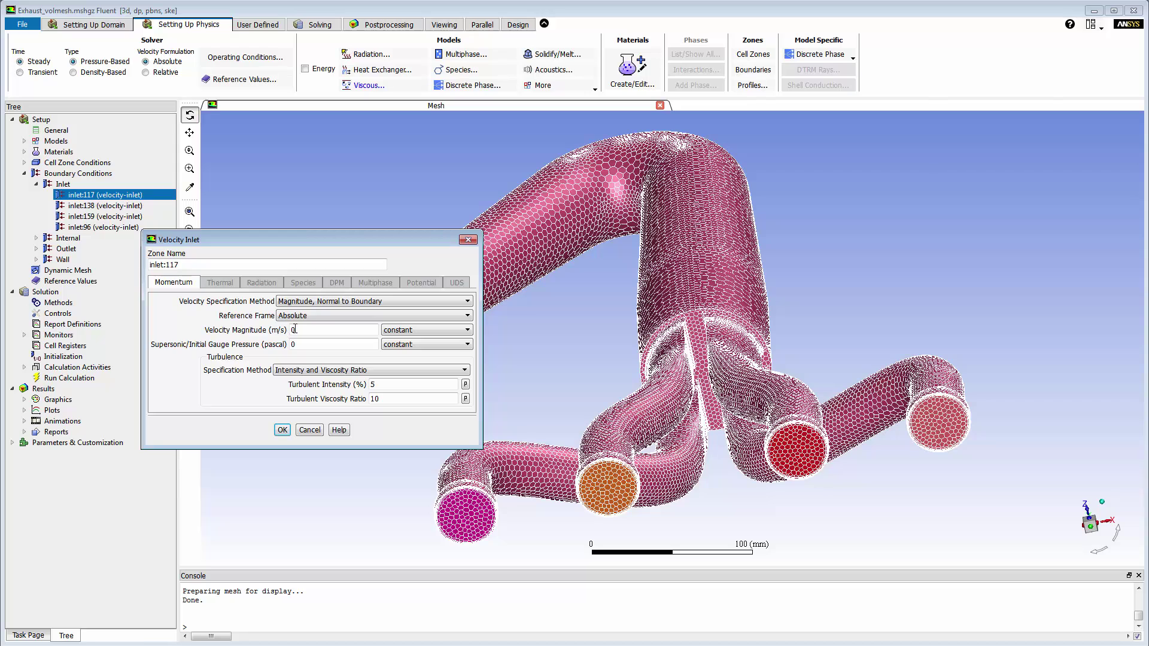
type("10")
left_click(332, 371)
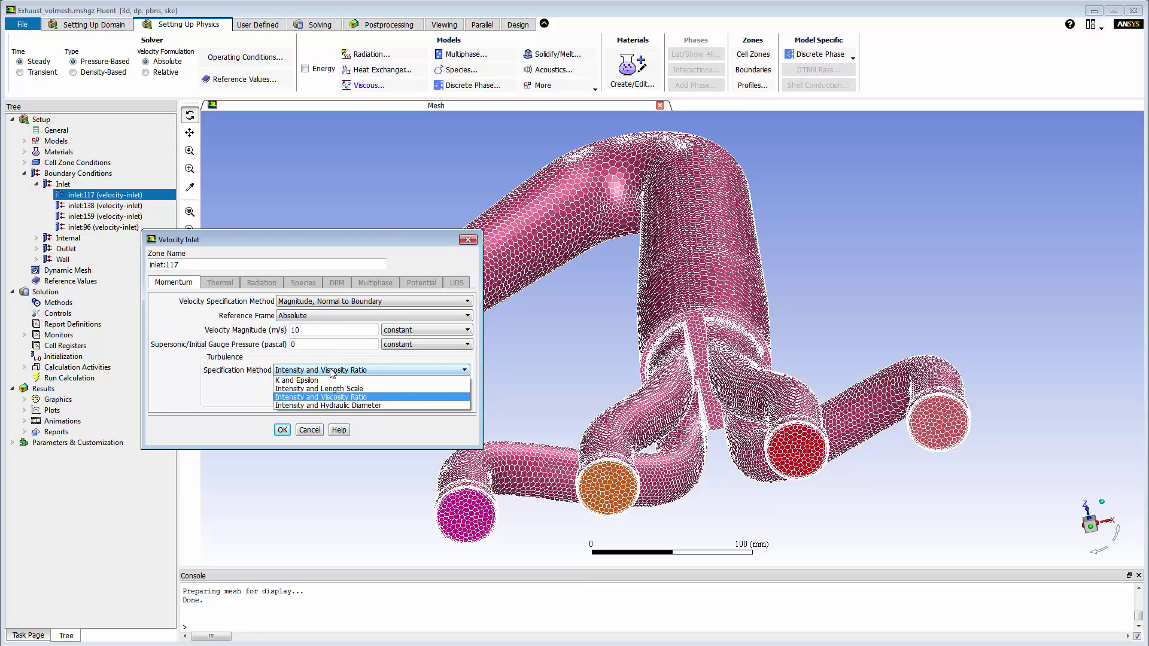
left_click(334, 407)
type("10")
mouse_move(380, 382)
left_mouse_down()
mouse_move(364, 384)
mouse_move(368, 400)
left_mouse_up()
type("40")
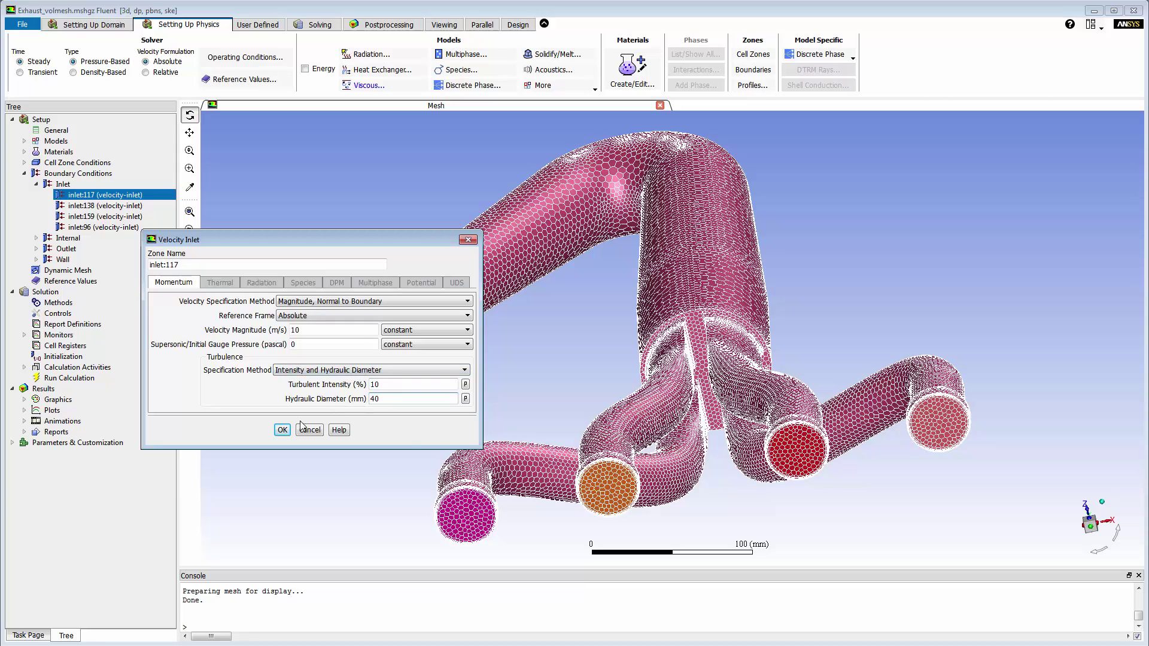
left_click(283, 430)
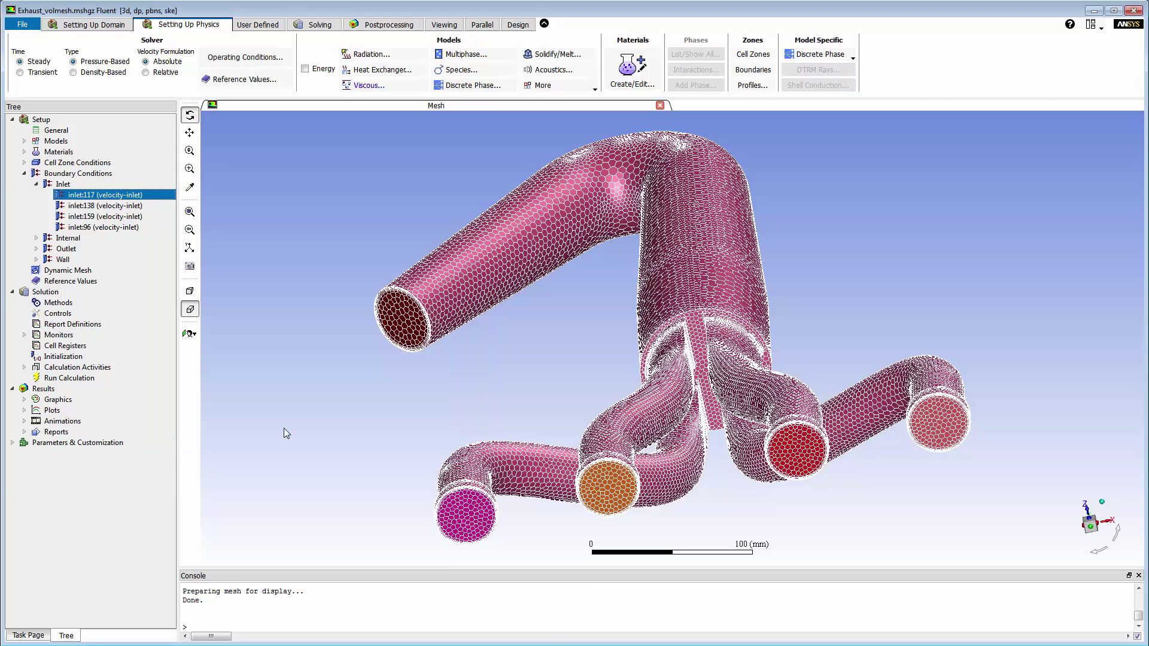
- Copy the inlet:117 boundary conditions to inlet:138, inlet:159 and inlet:96
right_click(140, 196)
left_click(163, 217)
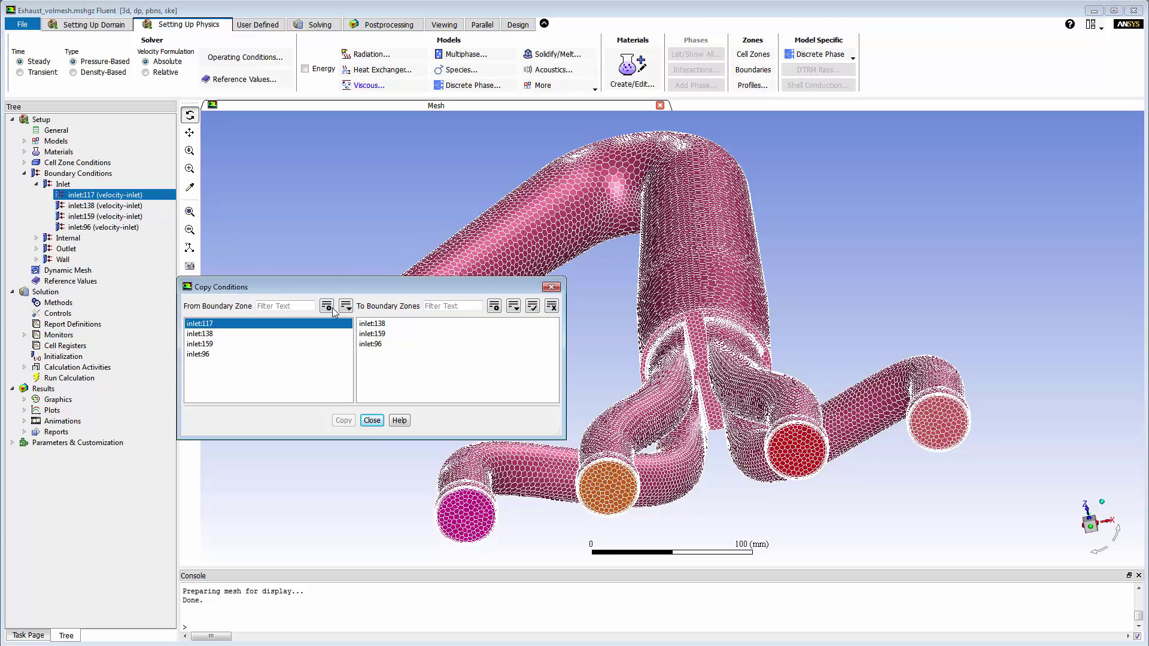
left_click_drag(371, 324, 371, 344)
left_click(344, 420)
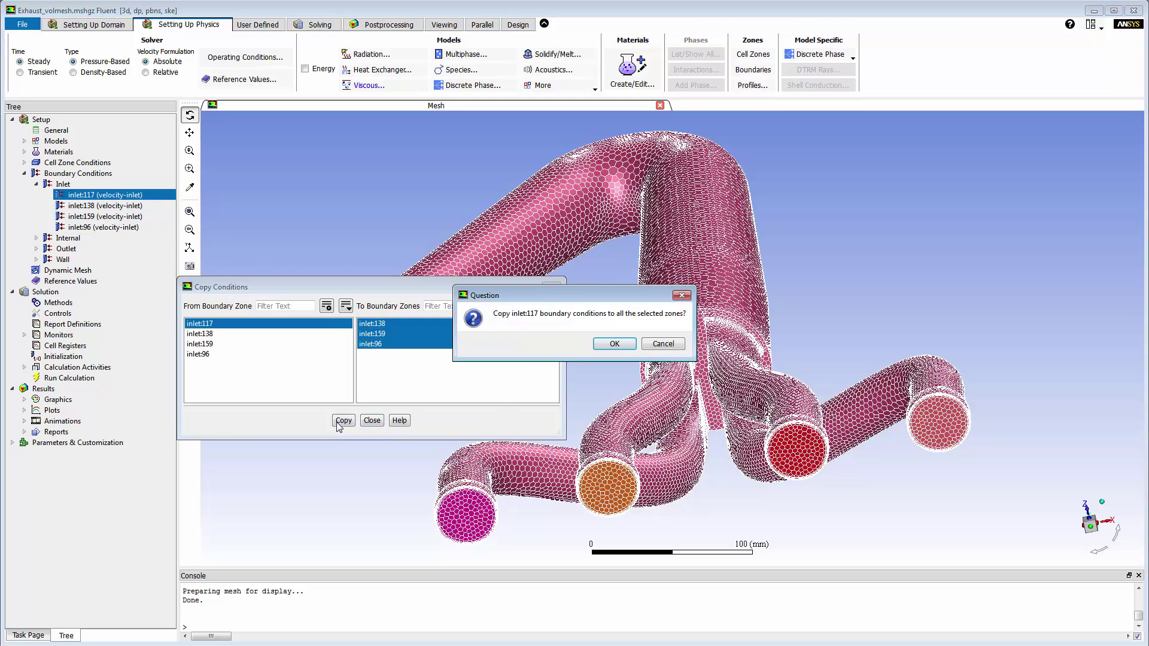
left_click(607, 347)
left_click(372, 421)
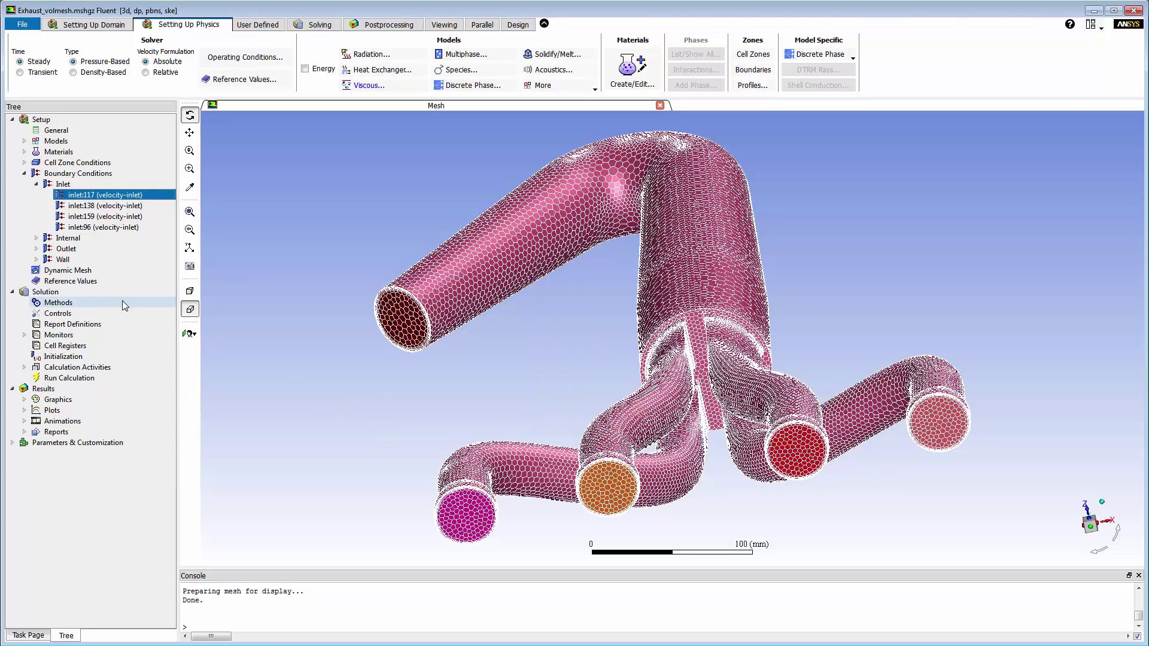
- Set outlet:51 backflow turbulence to Intensity and Hydraulic Diameter, with 10% intensity and a 40 mm hydraulic diameter
left_click(37, 248)
left_click(90, 261)
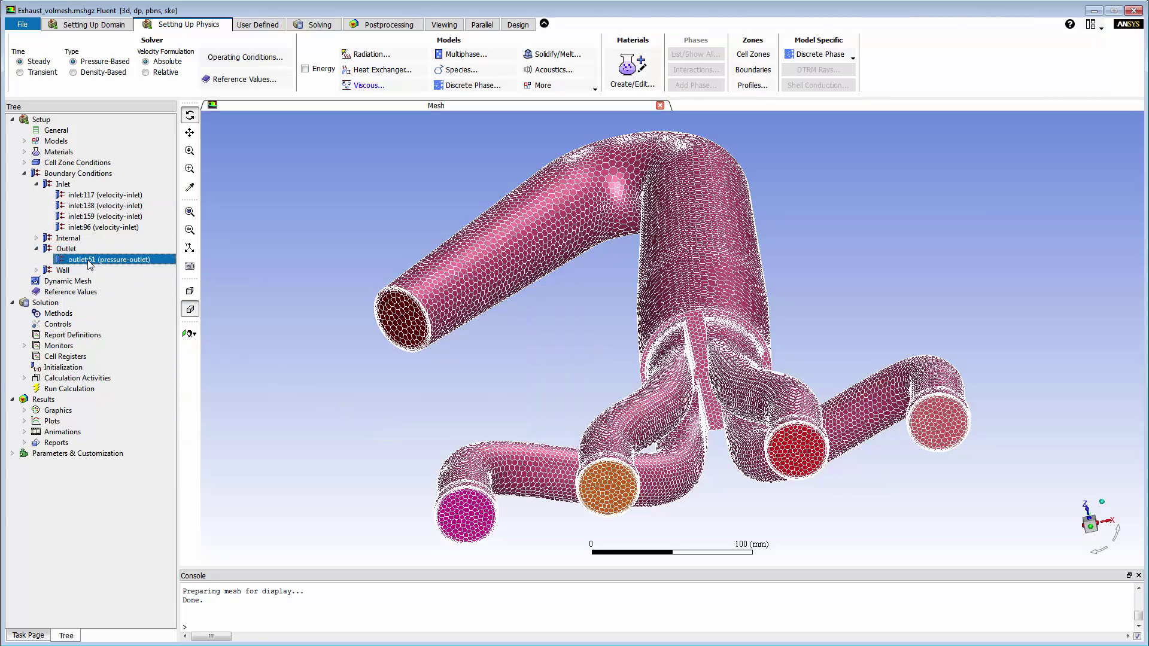
double_click(90, 261)
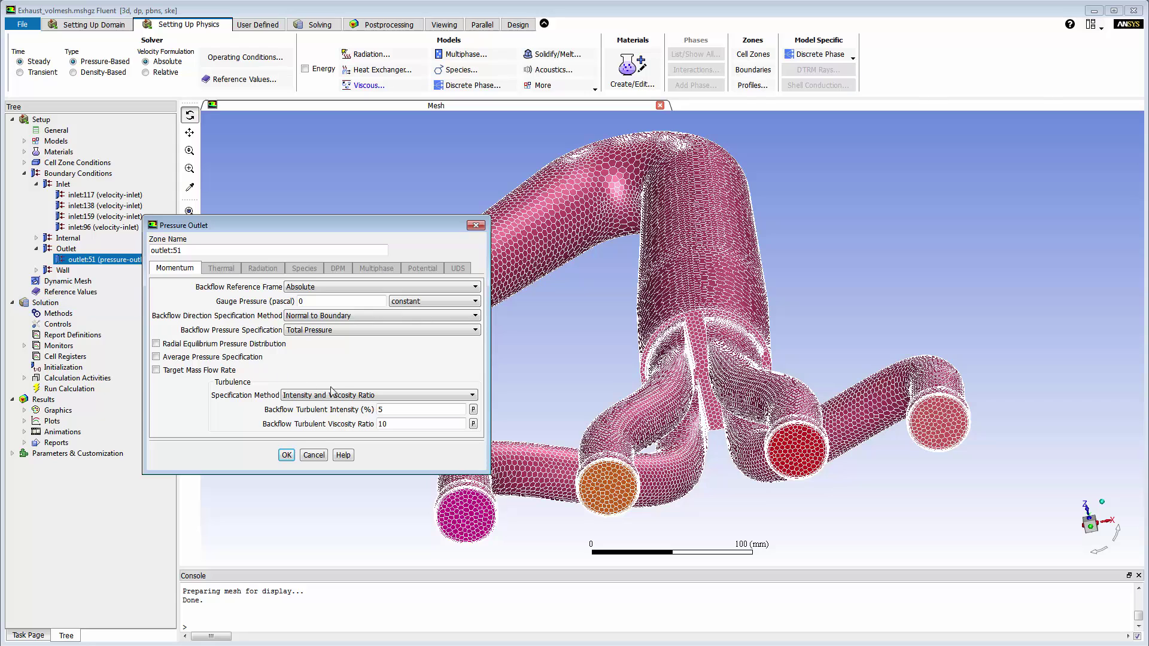
left_click(346, 396)
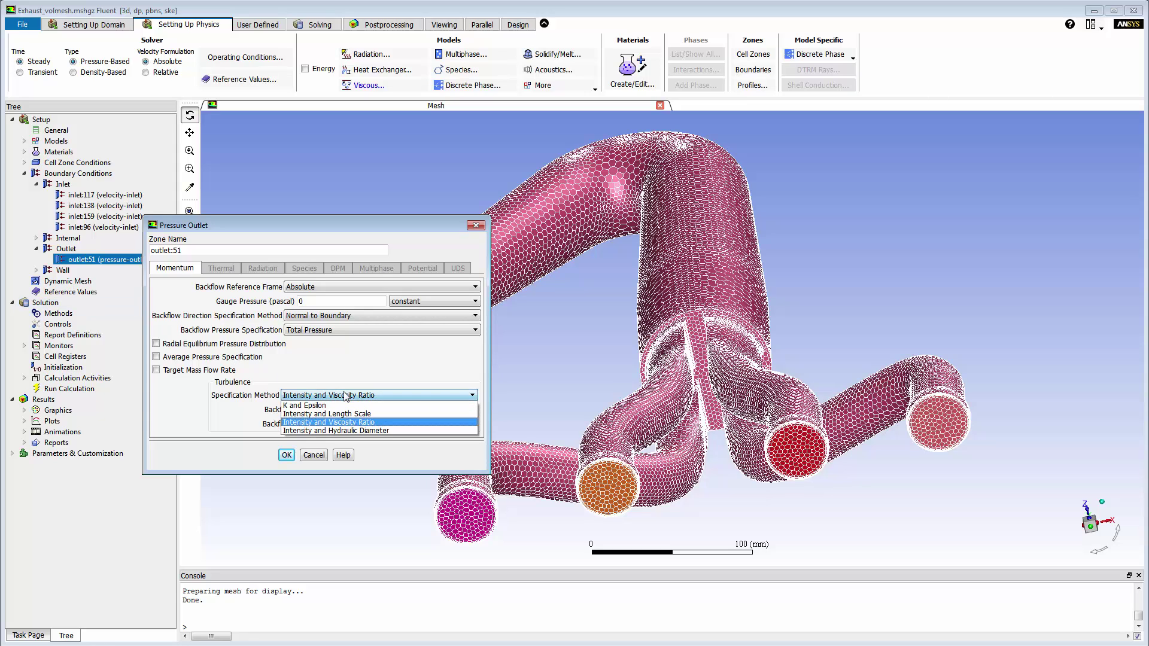
left_click(352, 431)
double_click(393, 410)
type("10")
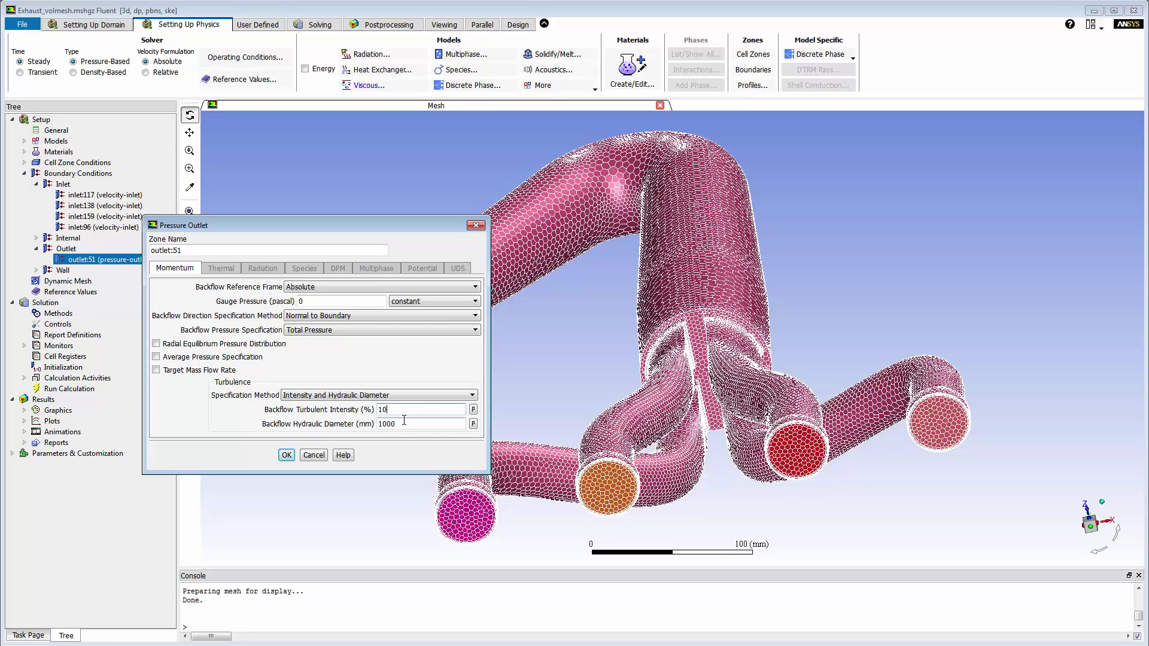
key("Tab")
type("40")
left_click(286, 454)
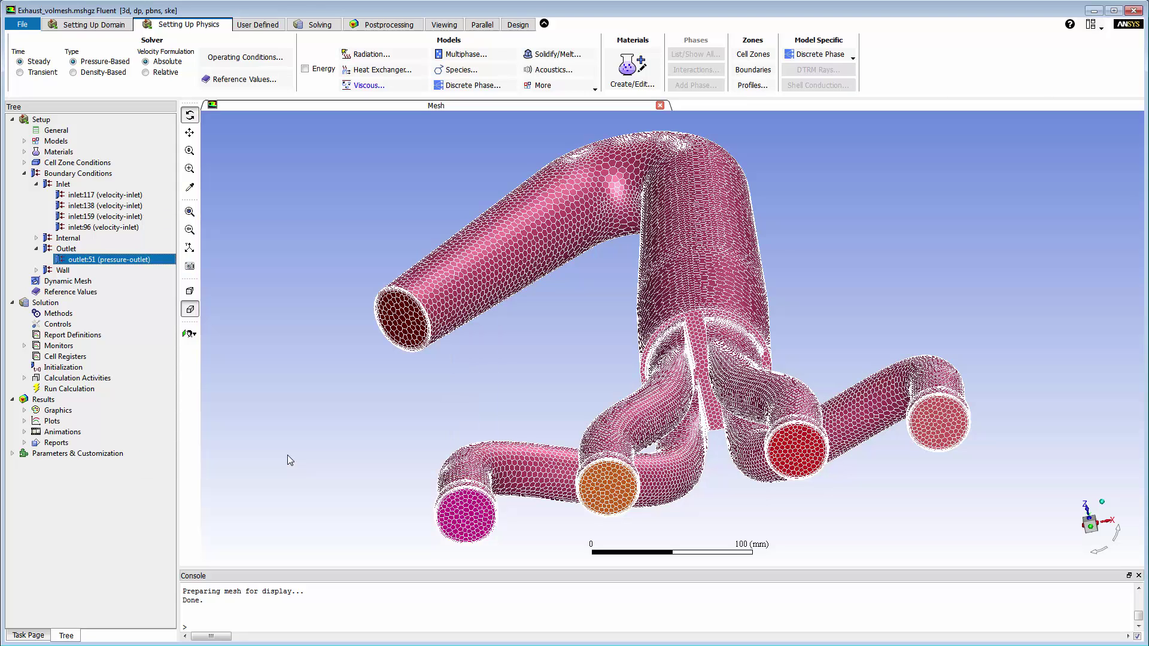
- Create a Facet Maximum surface report definition named point-vel, with Velocity Magnitude as the field variable
left_click(319, 26)
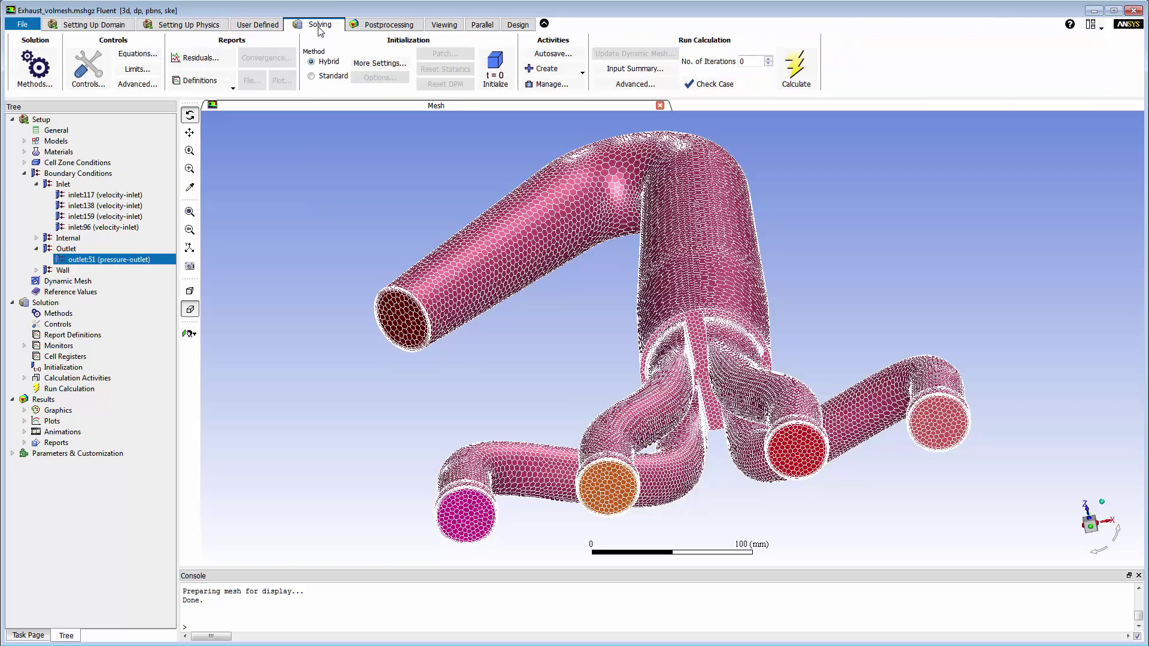
left_click(222, 87)
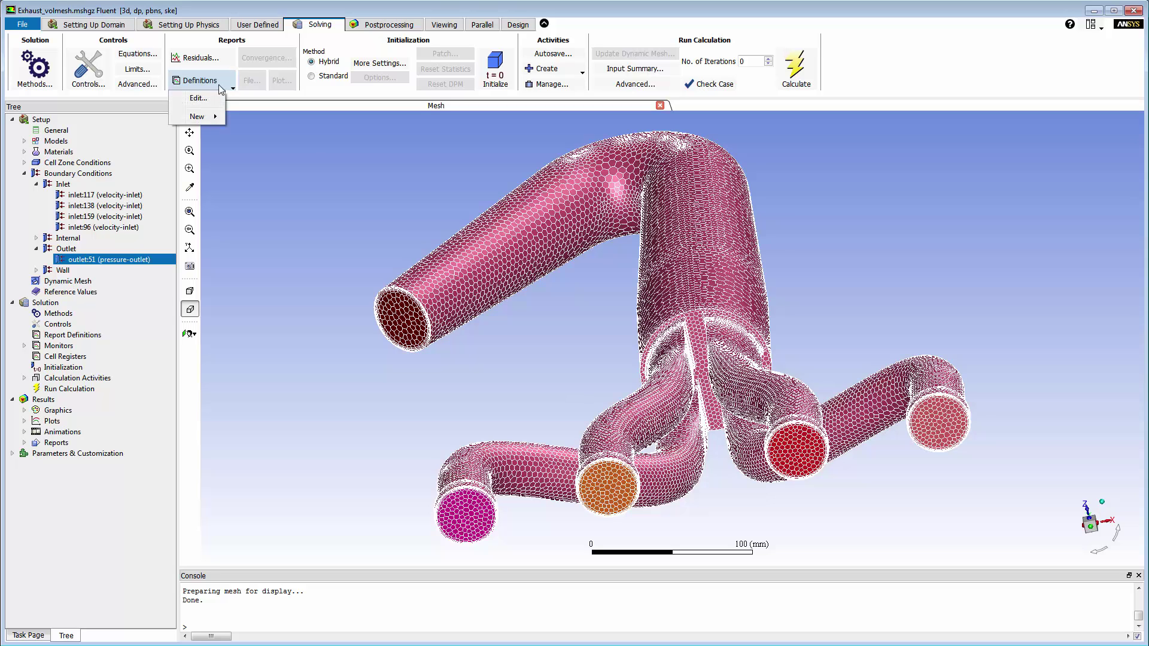
mouse_move(212, 117)
mouse_move(272, 124)
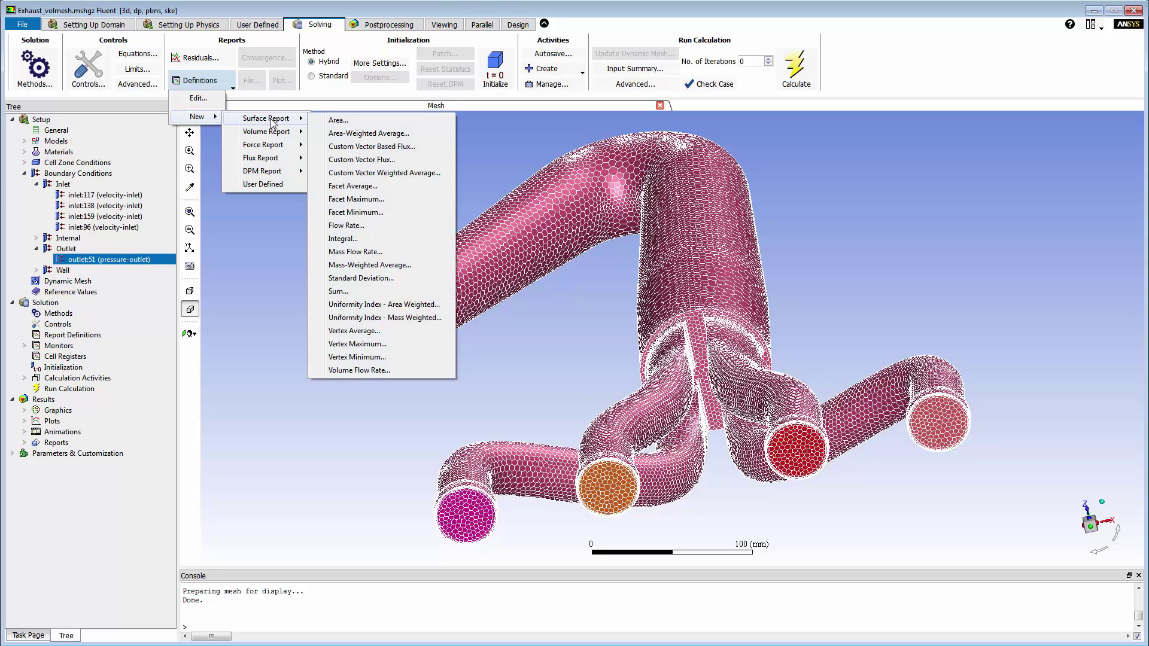
left_click(356, 198)
type("point-vel")
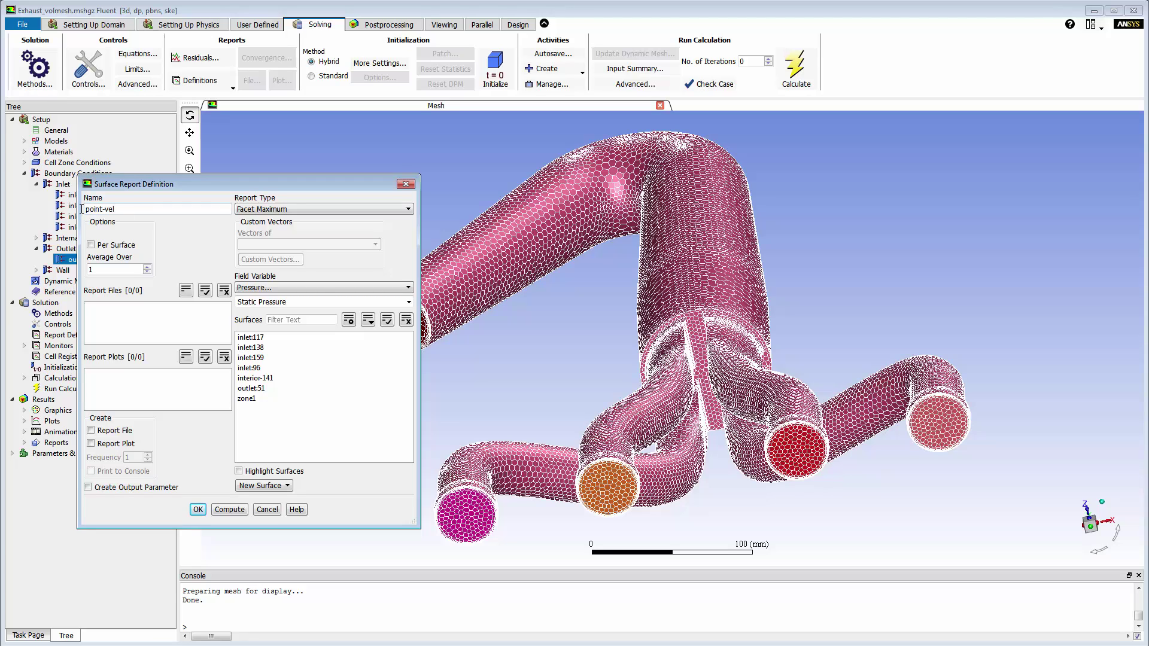
left_click(270, 288)
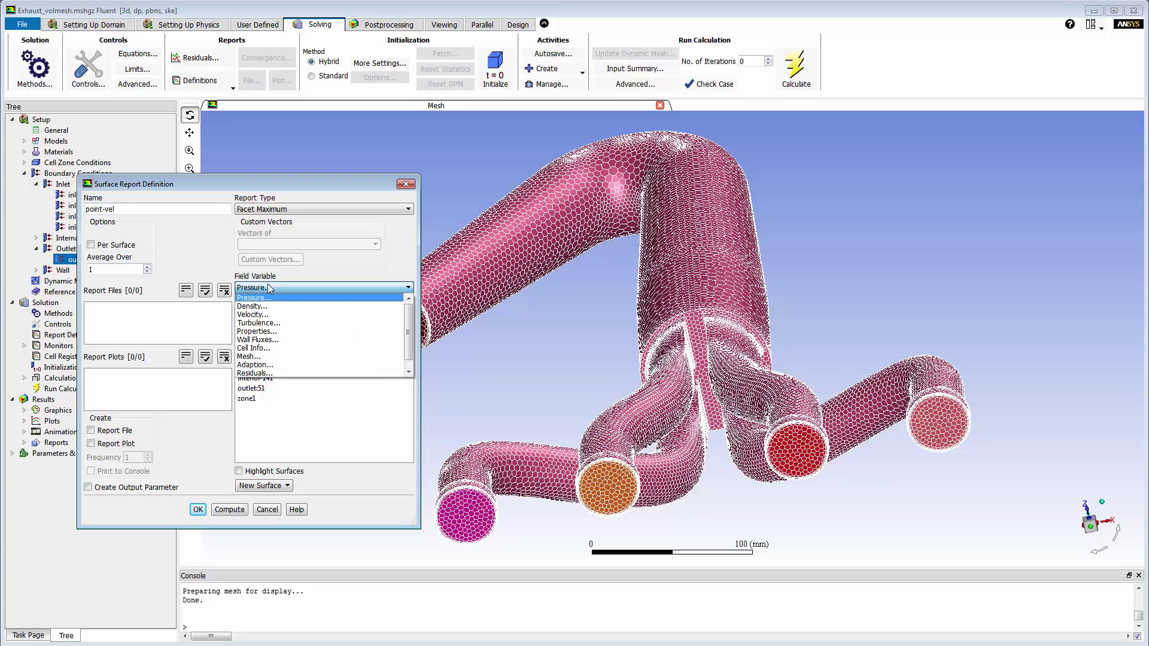
left_click(260, 311)
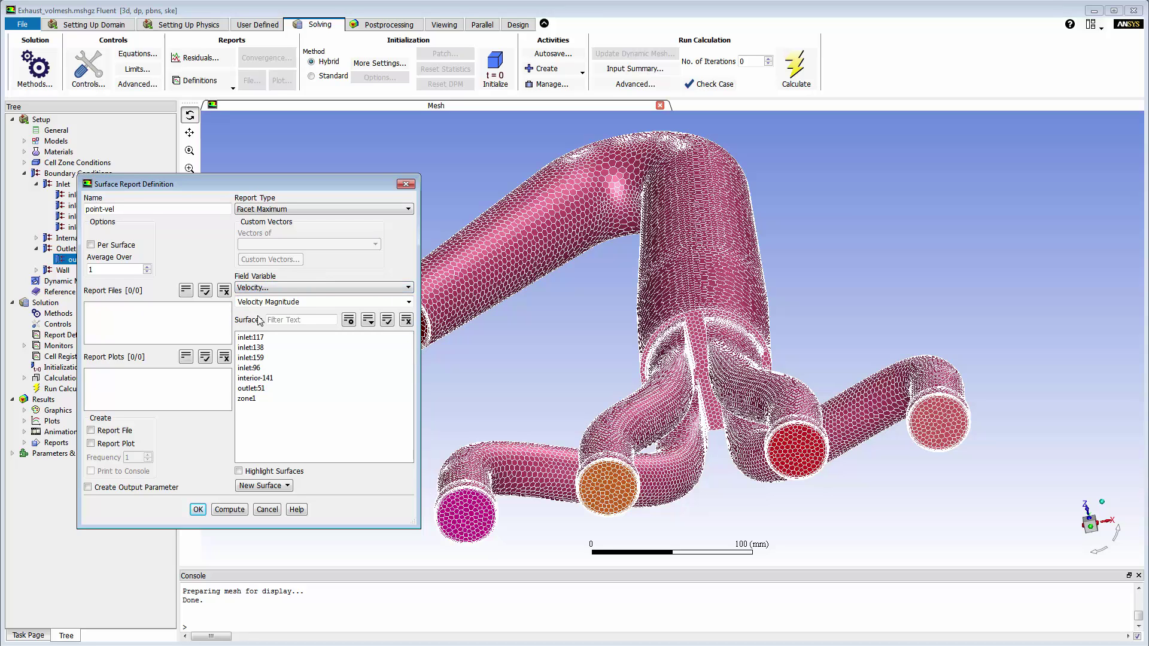
- Create a point surface picked near the centre of the outlet face, at about x -188.9, y 428.8, z -36.9 mm
left_click(286, 486)
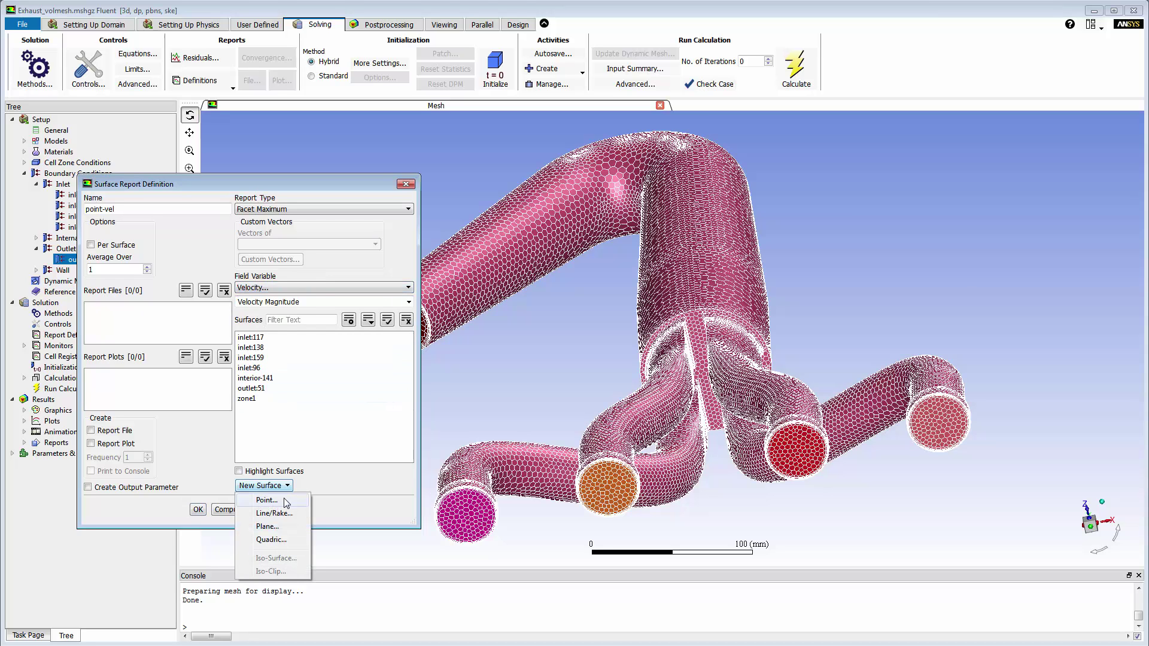
left_click(267, 500)
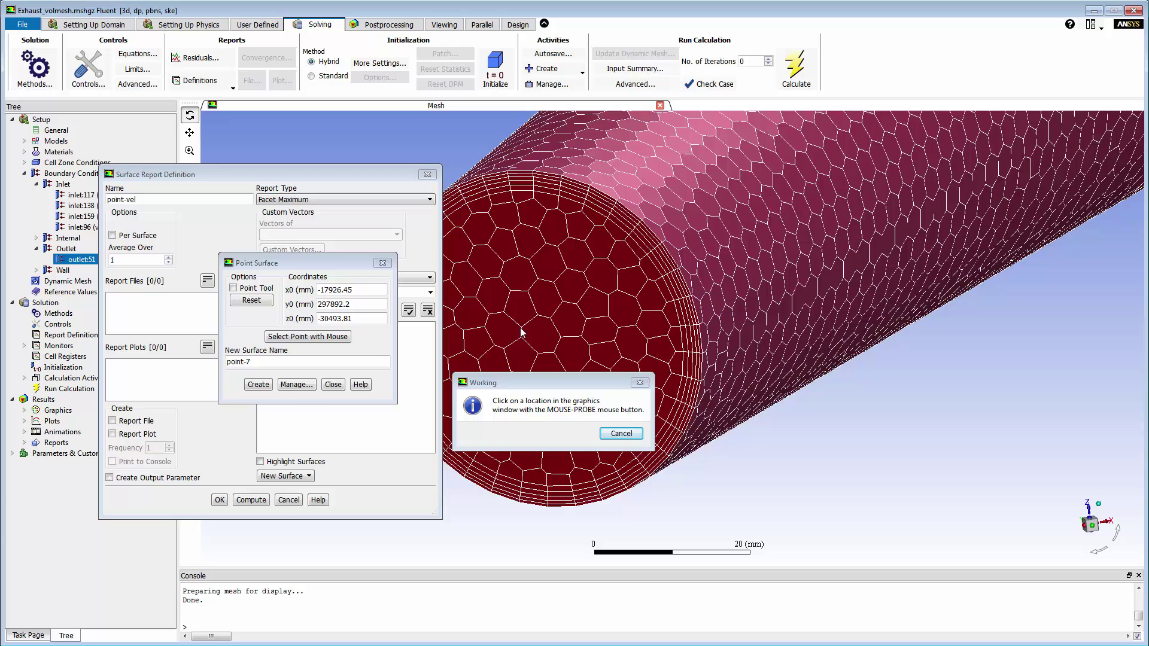
scroll(520, 333, "up", 2)
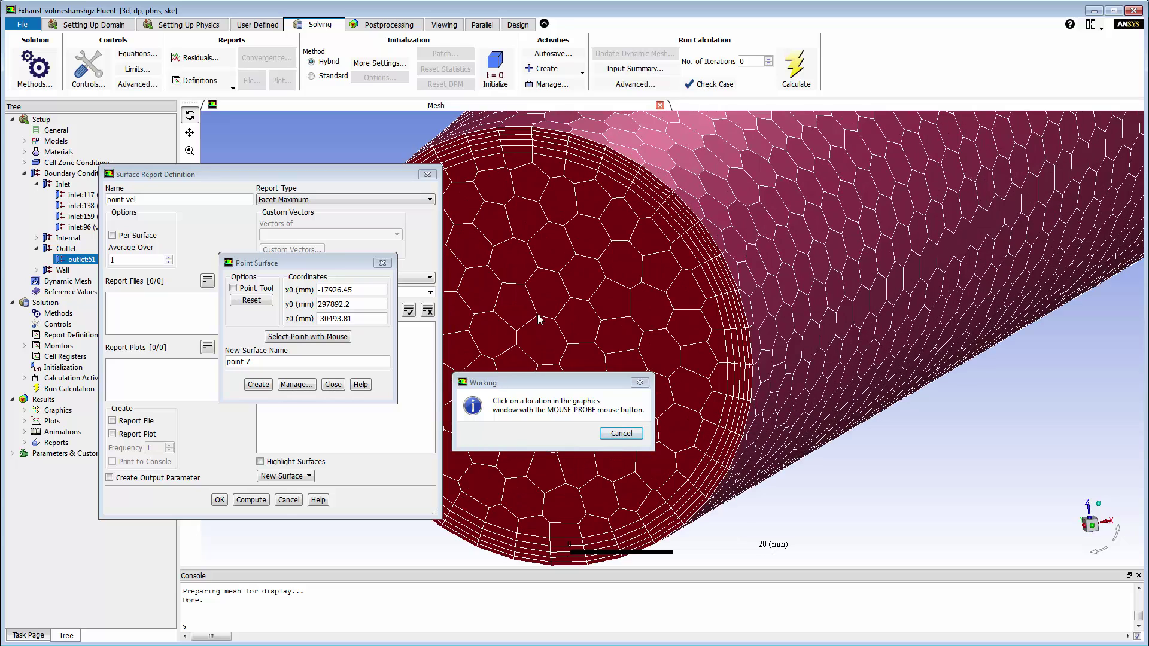
right_click(533, 319)
left_click(259, 385)
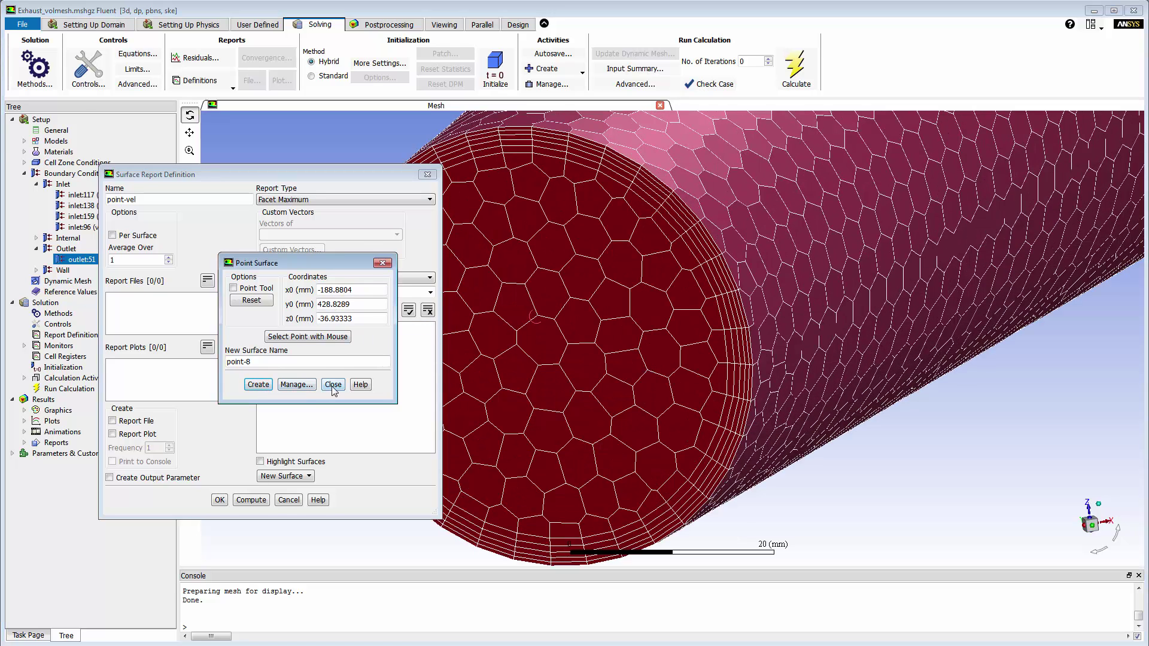
left_click(333, 384)
- Assign the point-7 surface to the point-vel report, enable its report plot and save the definition
left_click(281, 389)
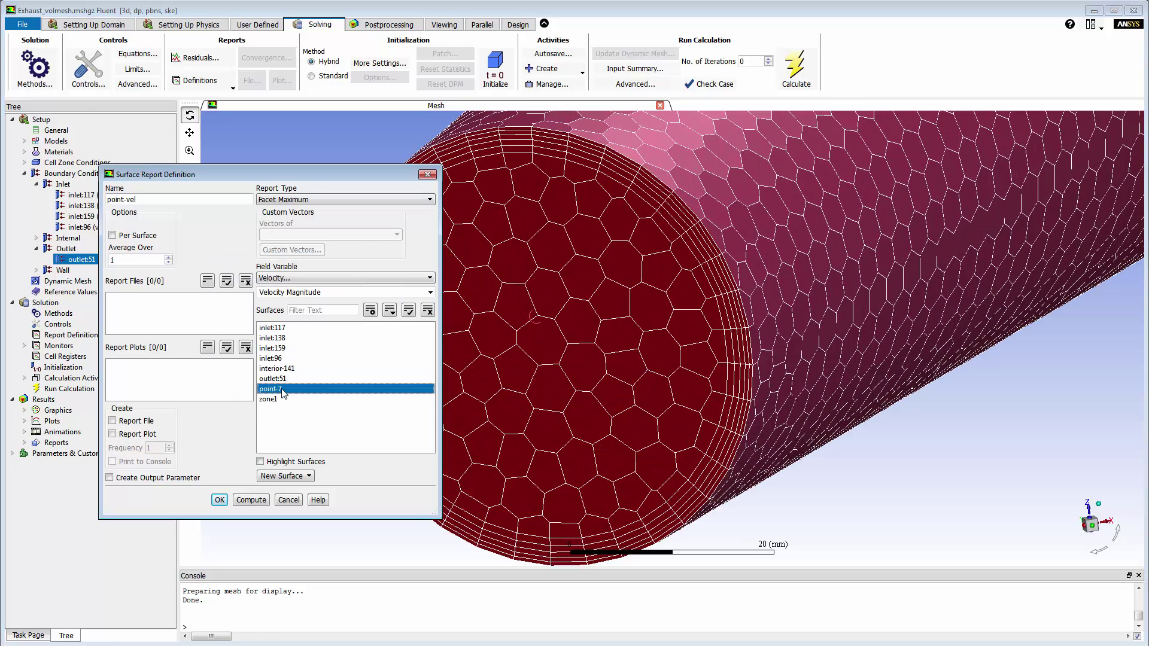
left_click(112, 434)
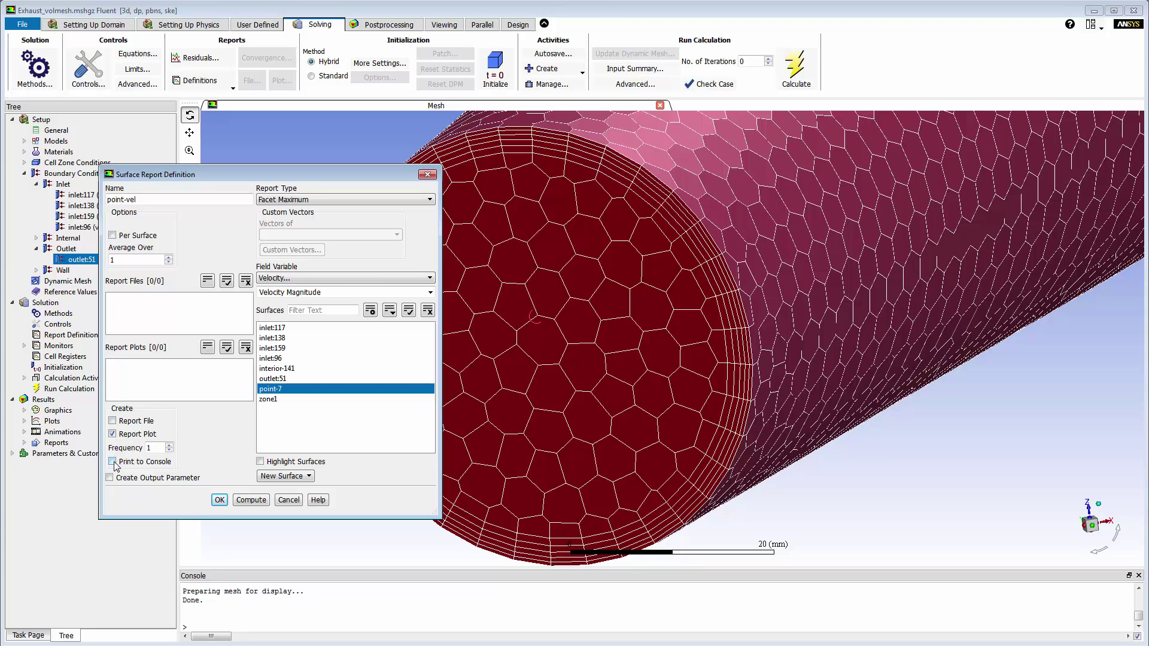
left_click(219, 500)
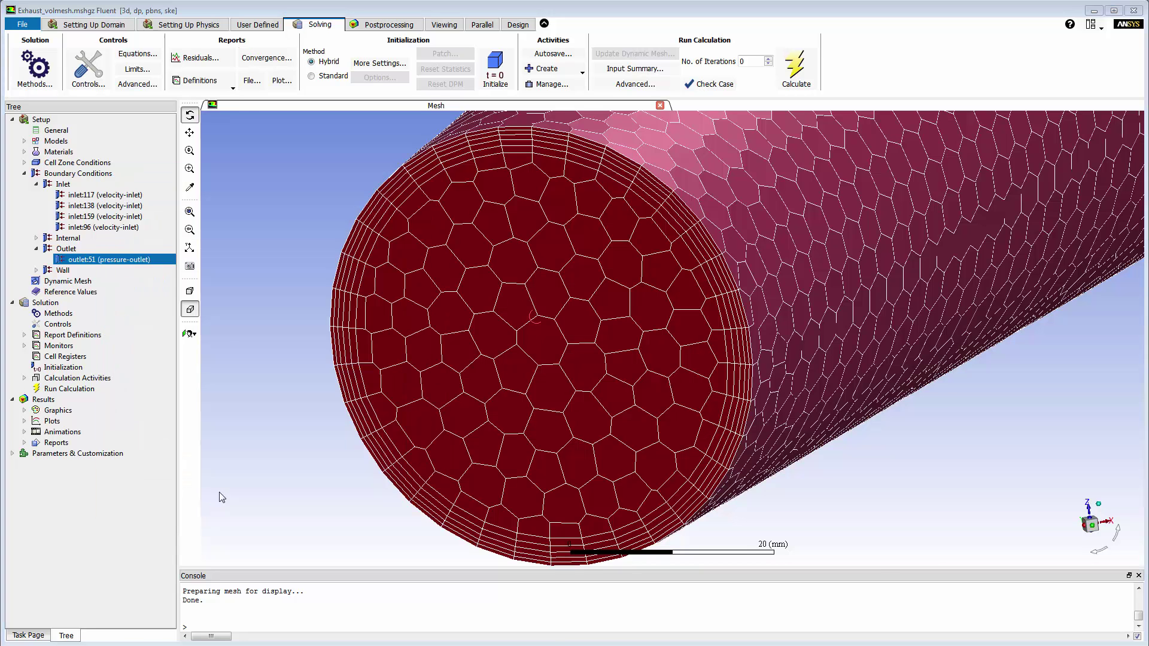
- Create a mass flow rate flux report named mass-in over inlet:117, inlet:138, inlet:159 and inlet:96
left_click(189, 212)
left_click_drag(410, 300, 342, 256)
left_click(233, 88)
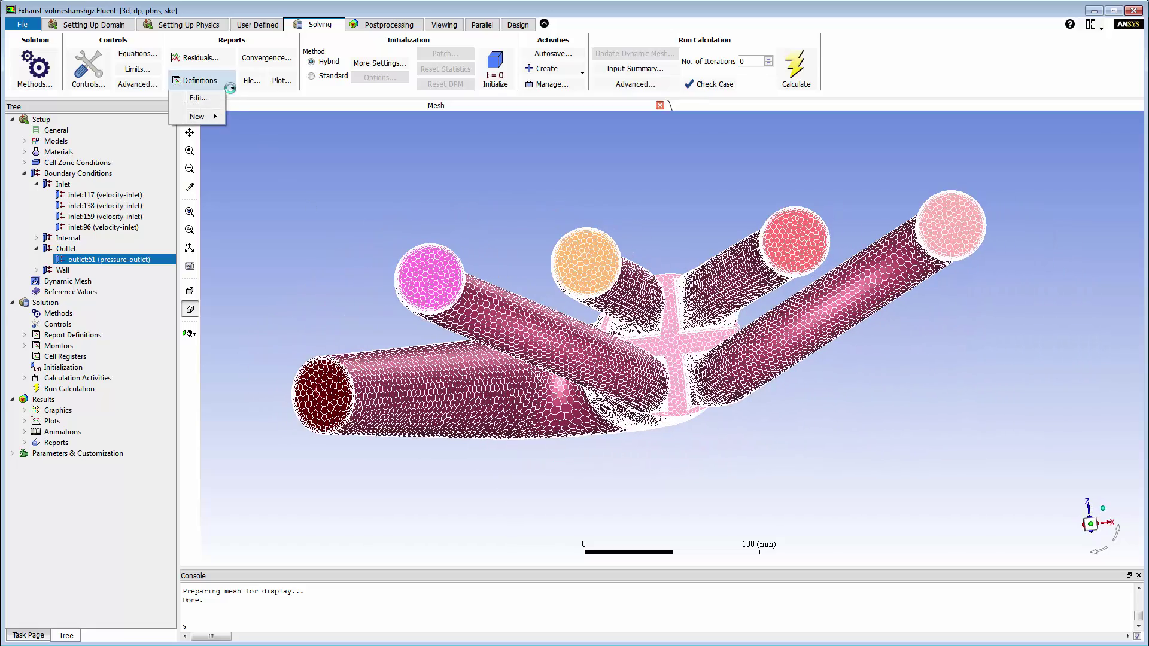
mouse_move(212, 119)
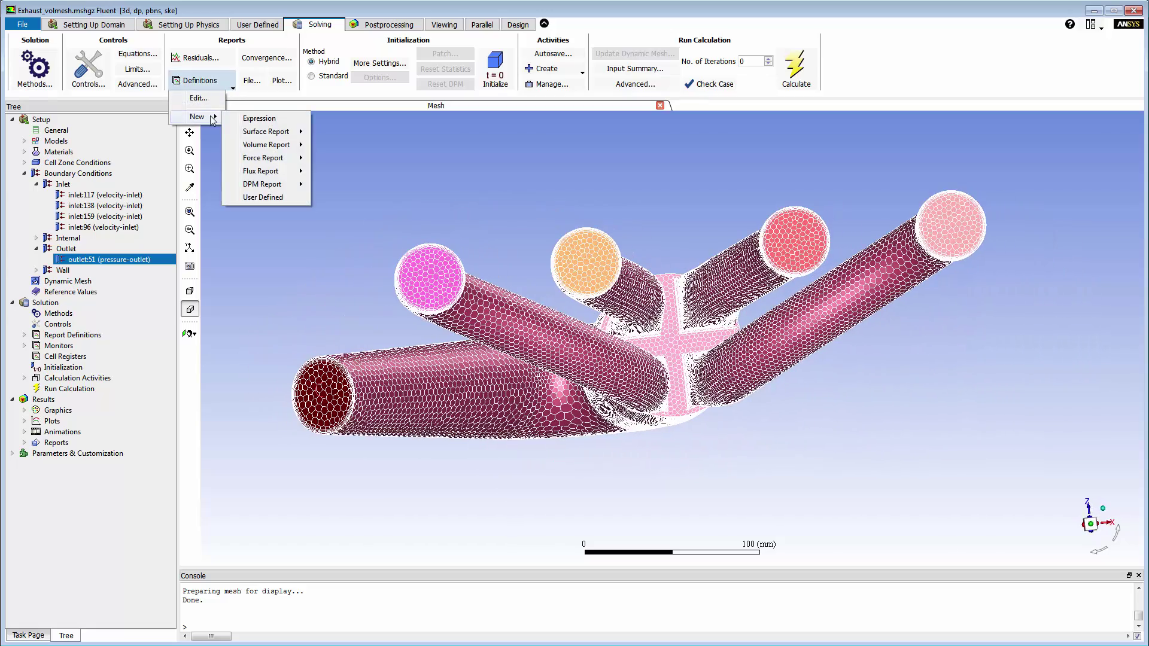
mouse_move(268, 175)
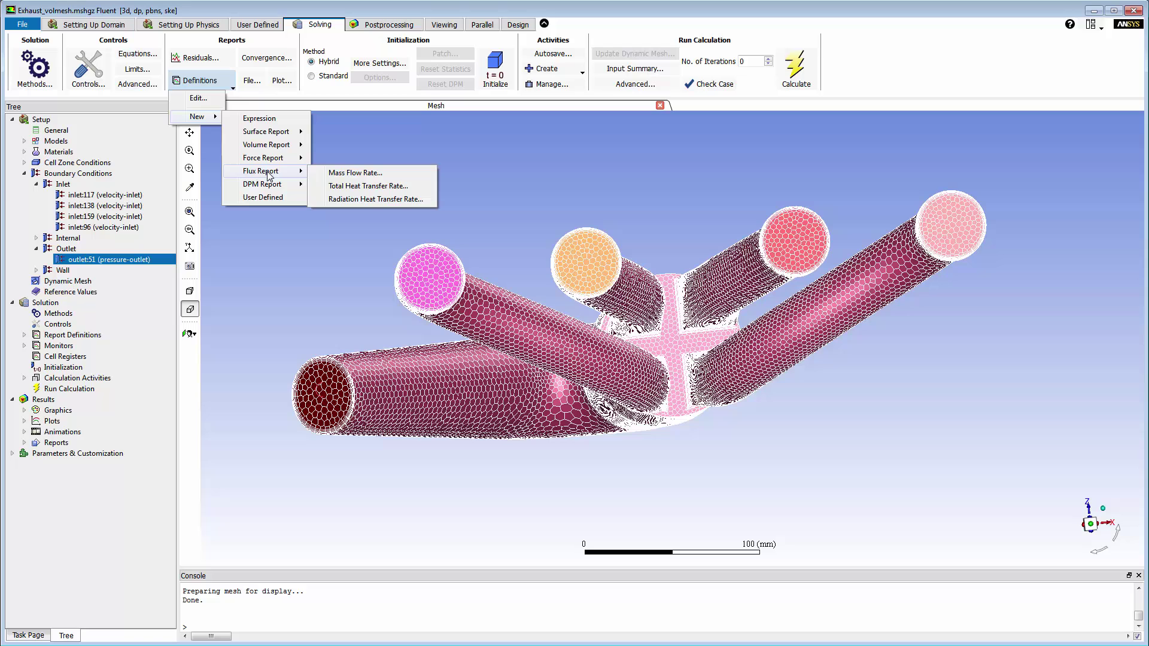
left_click(338, 175)
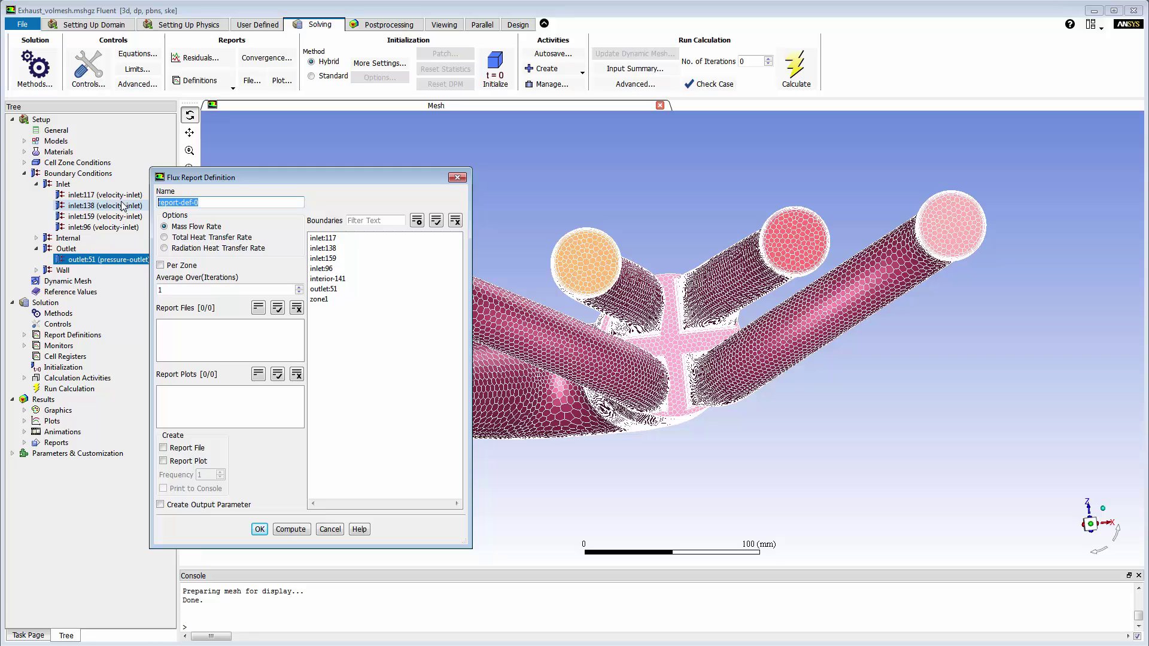
type("mass-in")
left_click_drag(323, 238, 322, 269)
left_click(259, 529)
- Create a mass flow rate flux report named mass-tot that includes all boundaries
left_click(199, 81)
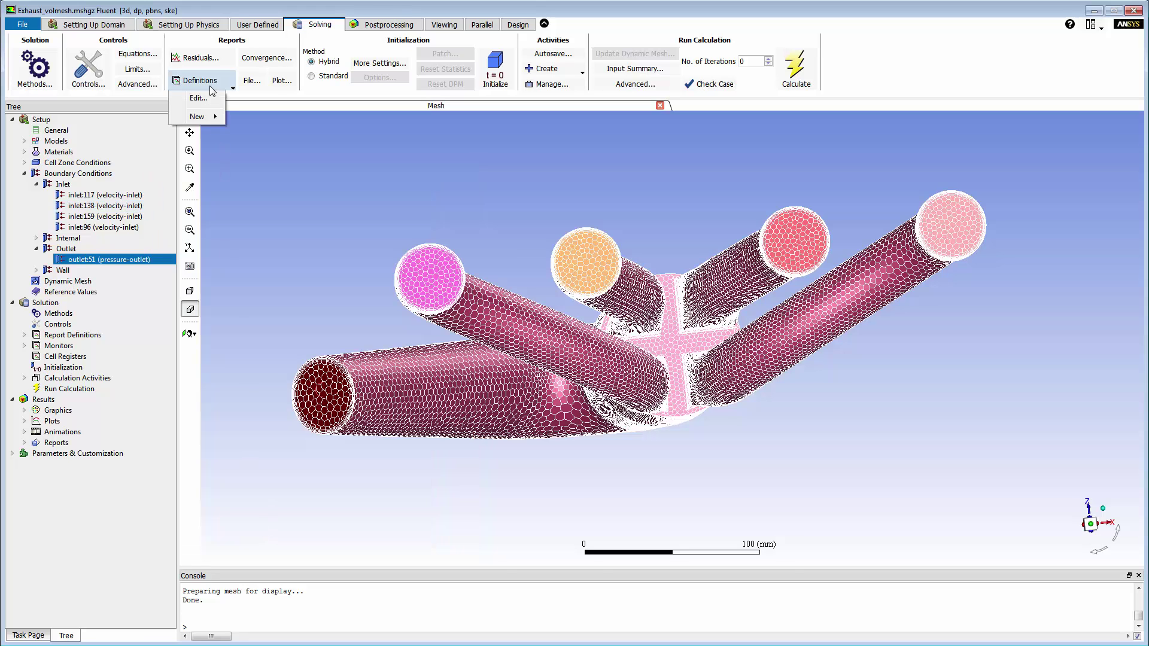
mouse_move(200, 115)
mouse_move(257, 172)
left_click(347, 174)
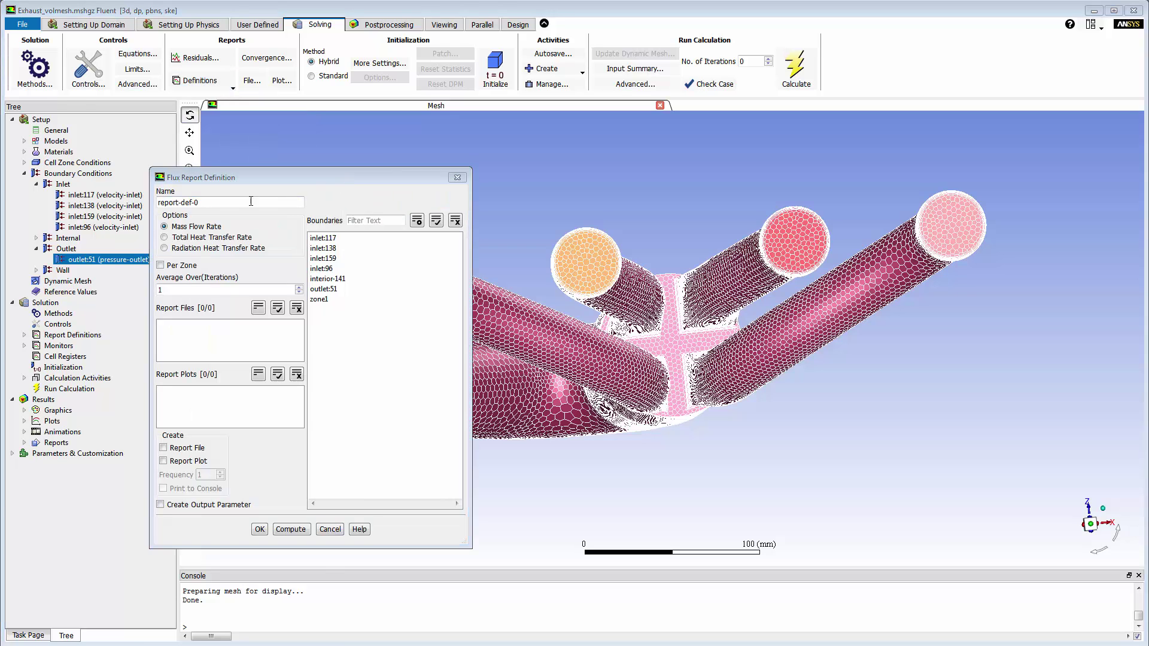
type("mass-tot")
left_click(435, 222)
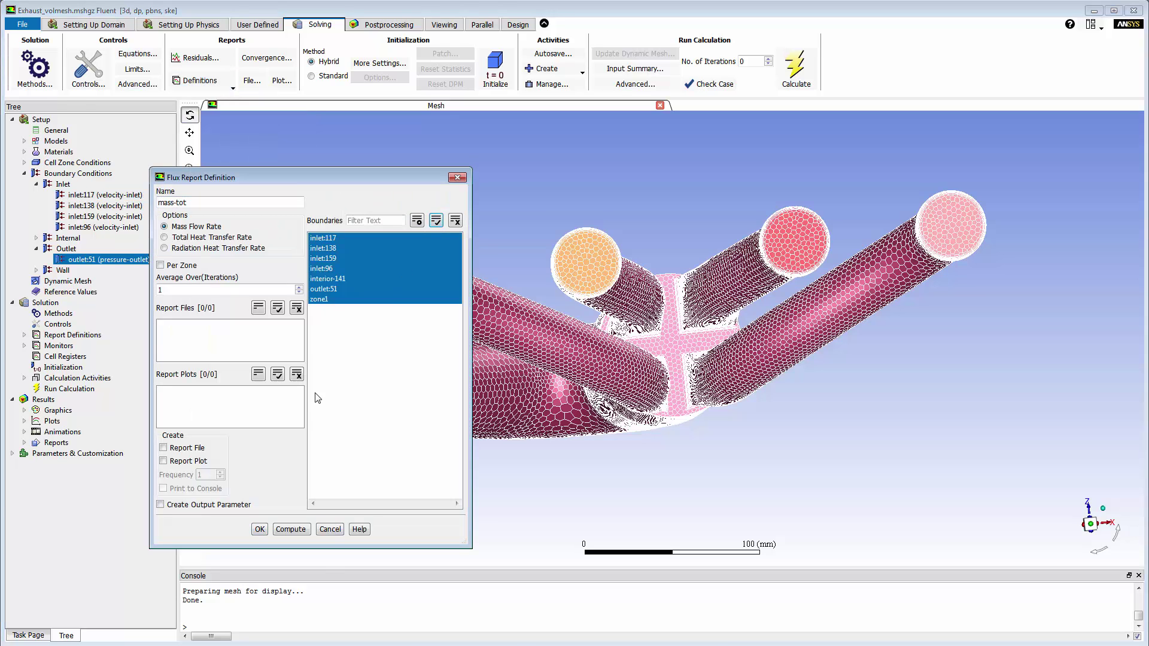
left_click(259, 529)
- Start a new expression report definition and build the expression mass-tot / mass-in
left_click(200, 80)
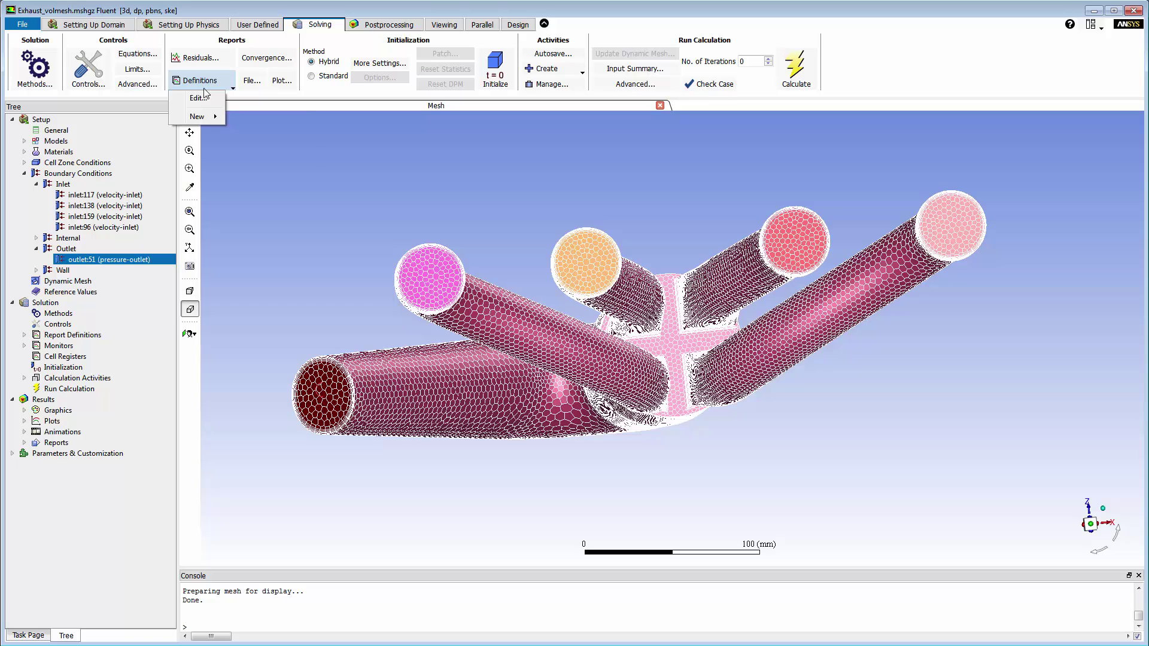
mouse_move(201, 116)
left_click(256, 118)
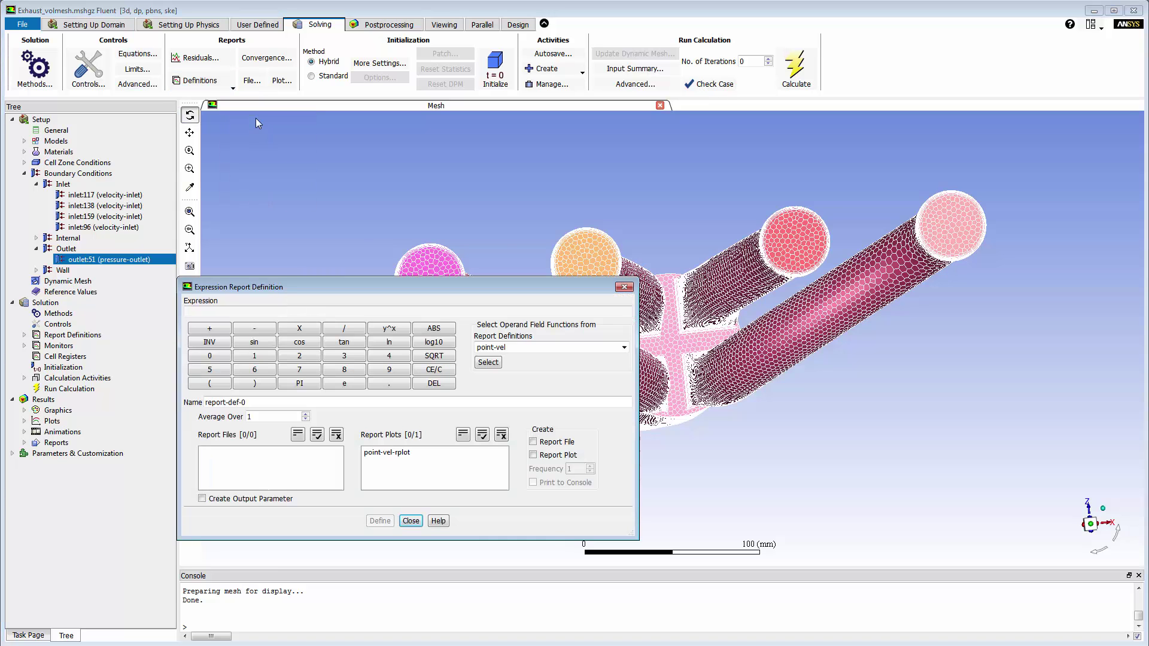
left_click(624, 348)
left_click(579, 373)
left_click(488, 362)
left_click(344, 328)
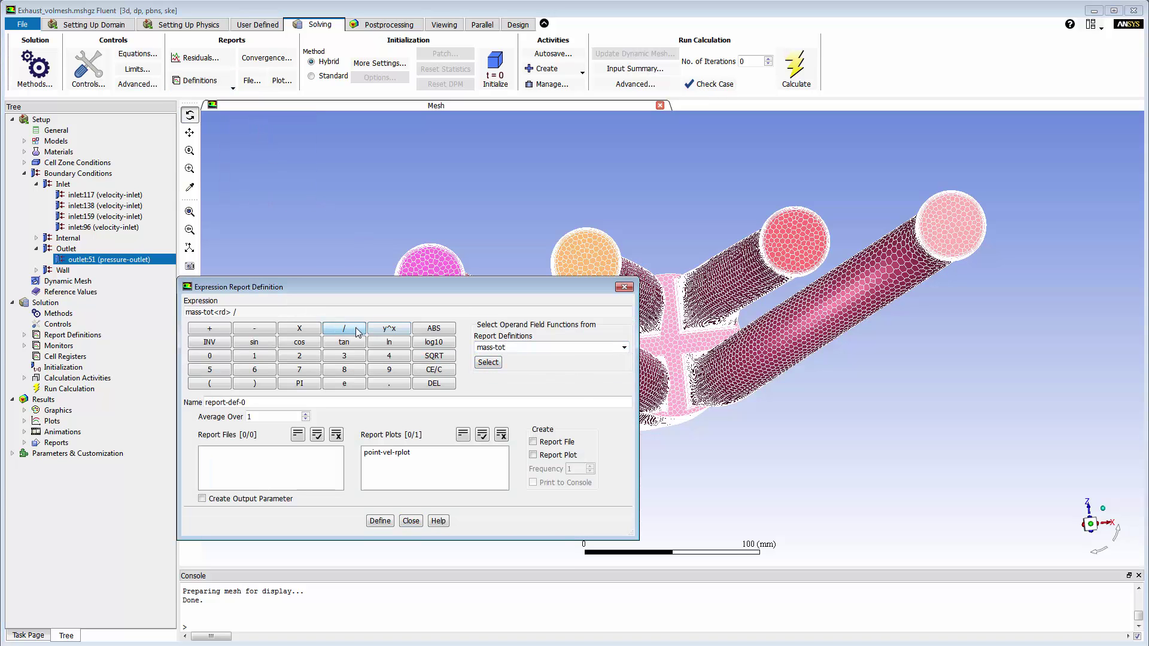
left_click(625, 347)
left_click(586, 367)
left_click(488, 362)
- Name the expression report mass-bal, enable its report plot and define it
left_click_drag(246, 402, 204, 403)
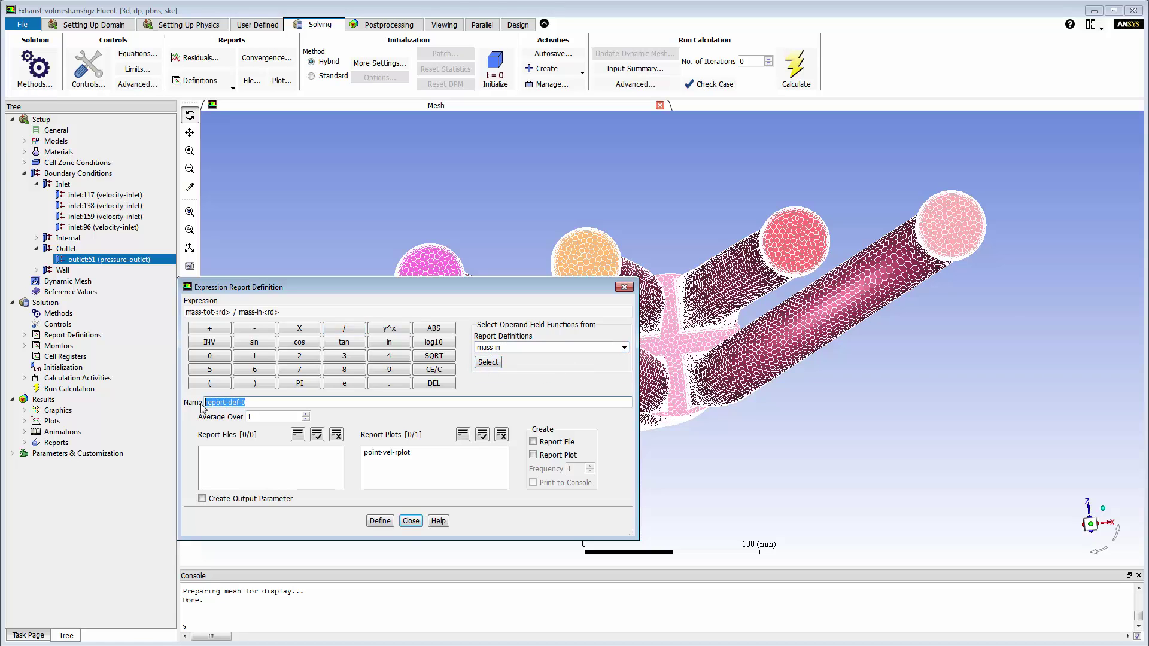
type("mass-bal")
left_click(532, 455)
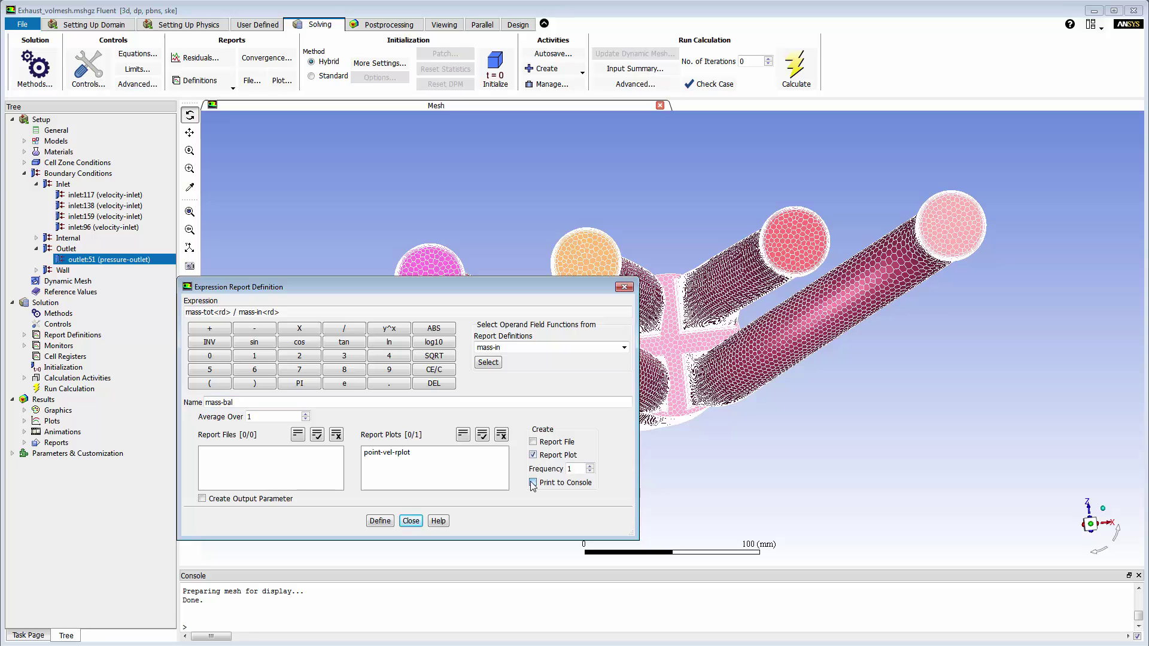
left_click(380, 520)
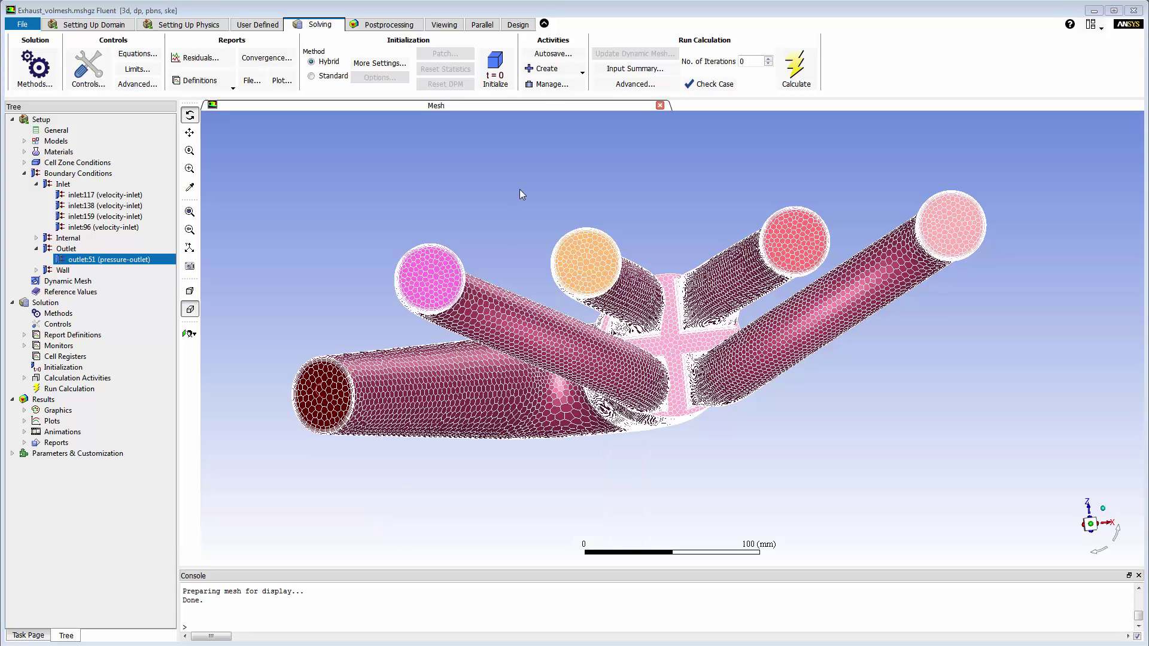
- Initialize the solution with the Hybrid method and run the calculation for 500 iterations
left_click(497, 71)
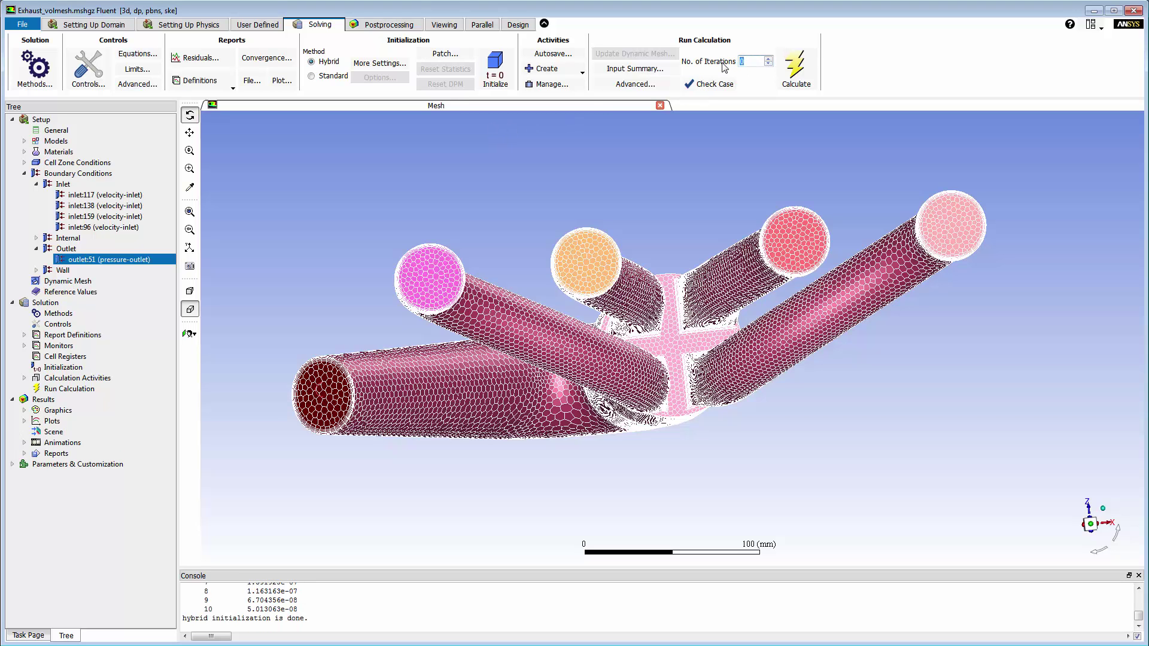
type("500")
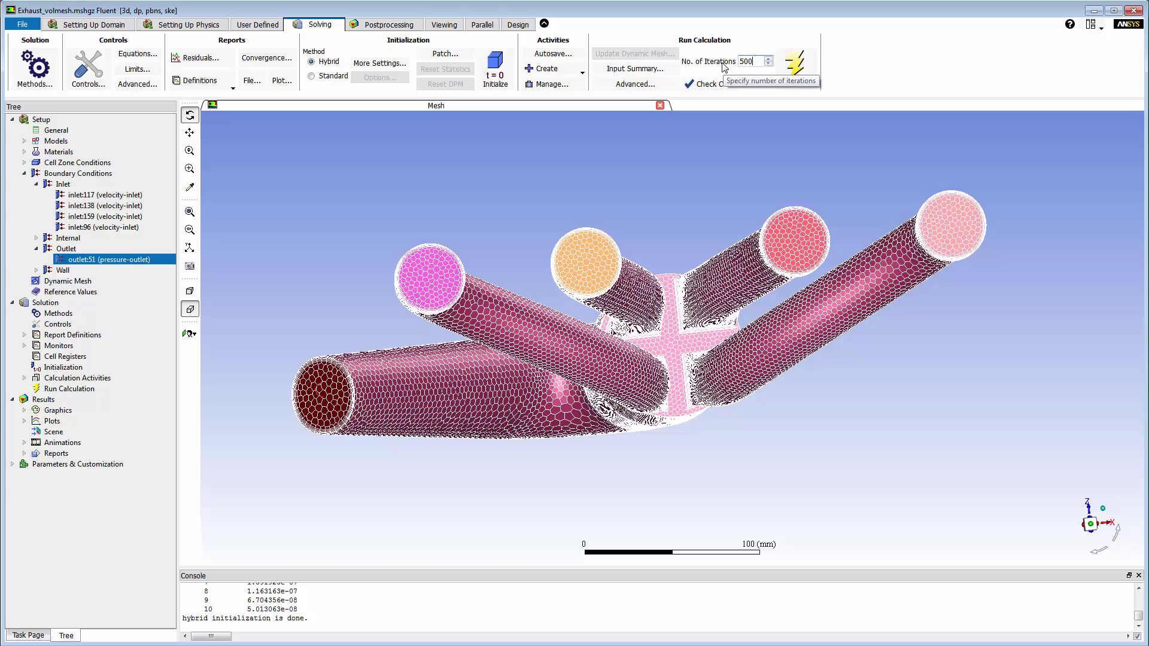
left_click(797, 71)
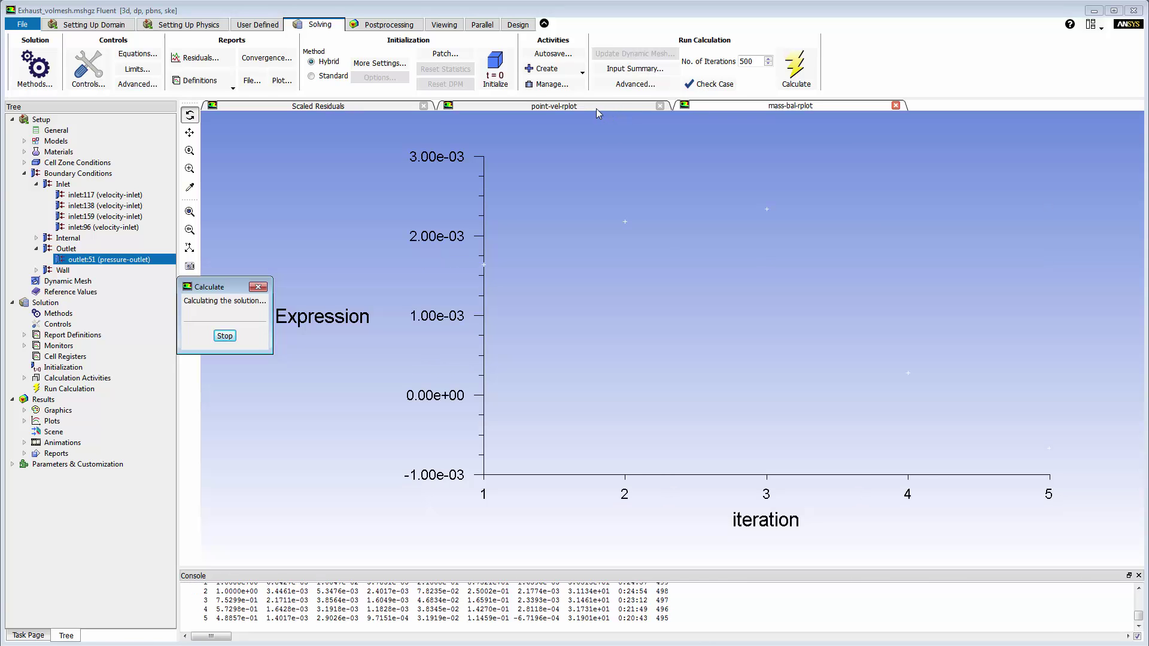
- Show the residuals, point-vel and mass-bal plots as subwindows, spread out and enlarge them, and acknowledge the finished calculation
right_click(364, 105)
left_click(398, 124)
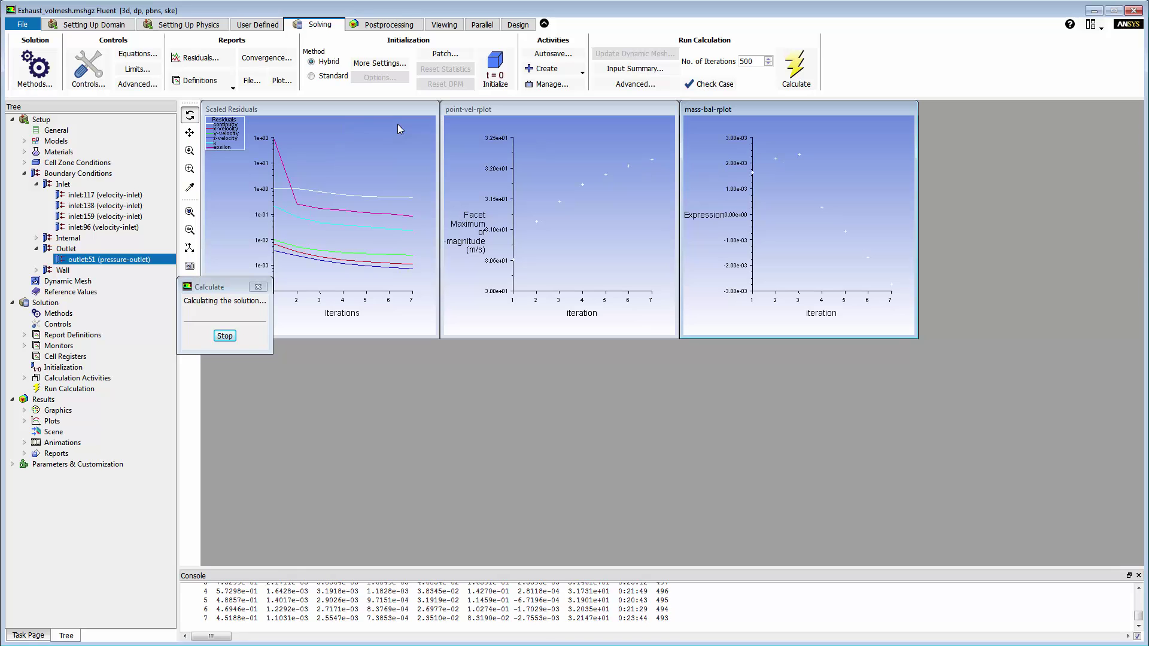
left_click_drag(741, 109, 951, 109)
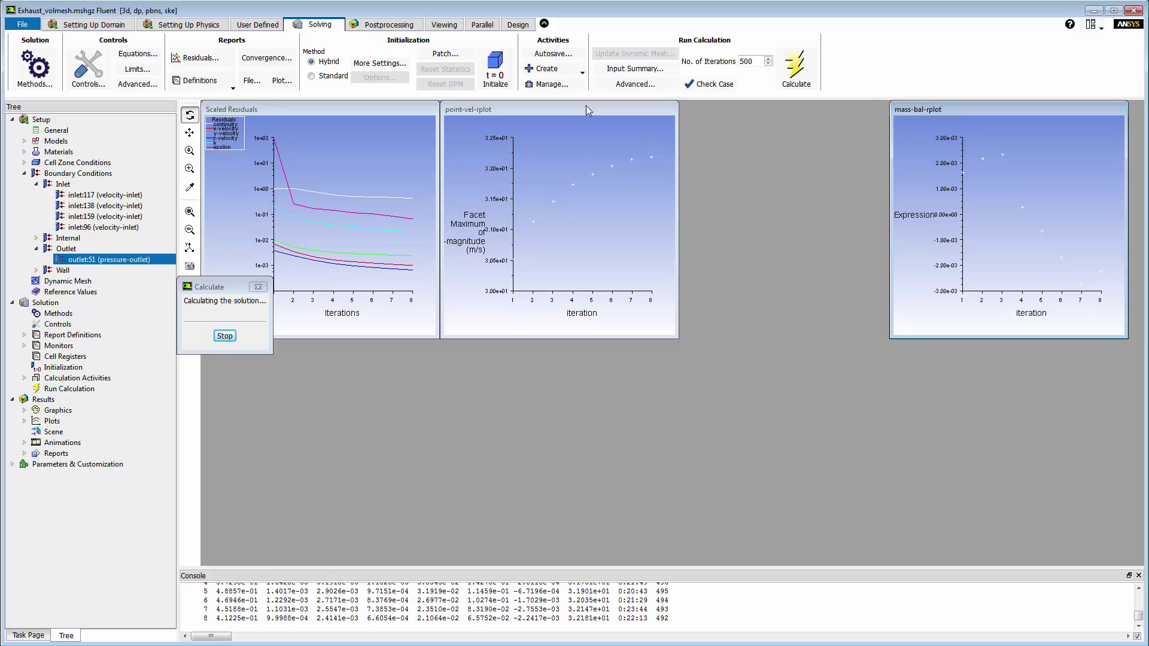
left_click_drag(587, 105, 730, 105)
left_click_drag(437, 337, 569, 494)
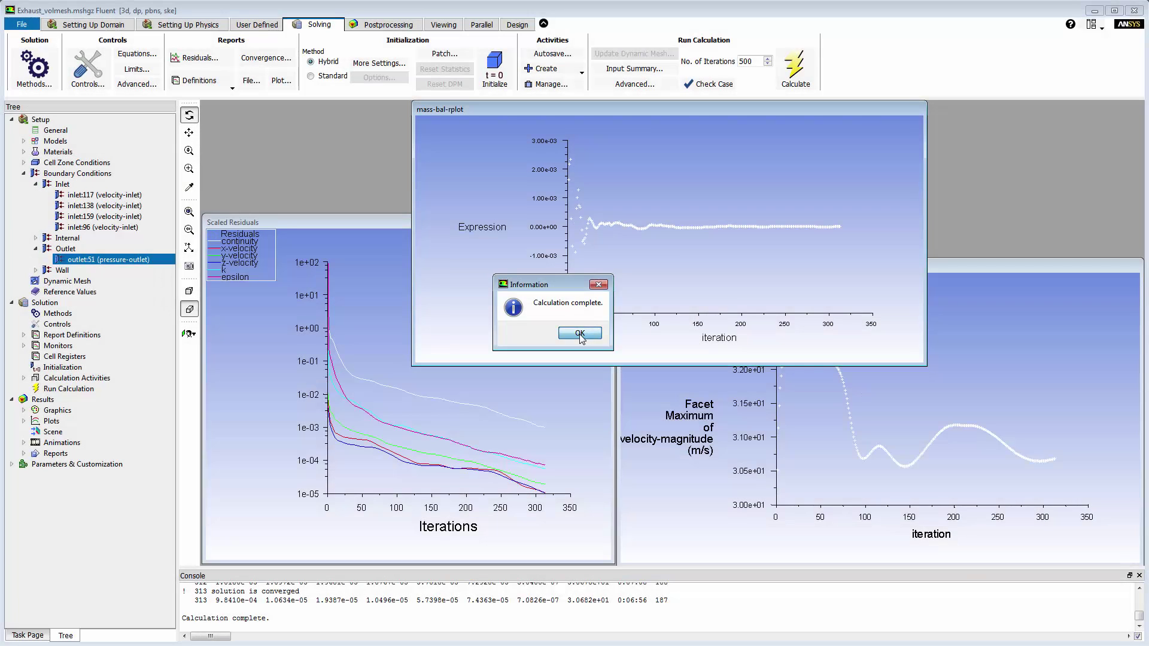
left_click(579, 333)
- Start a new pathlines definition with Accuracy Control on, Path Skip 5, and release from inlet:117, inlet:138, inlet:159 and inlet:96
left_click(24, 410)
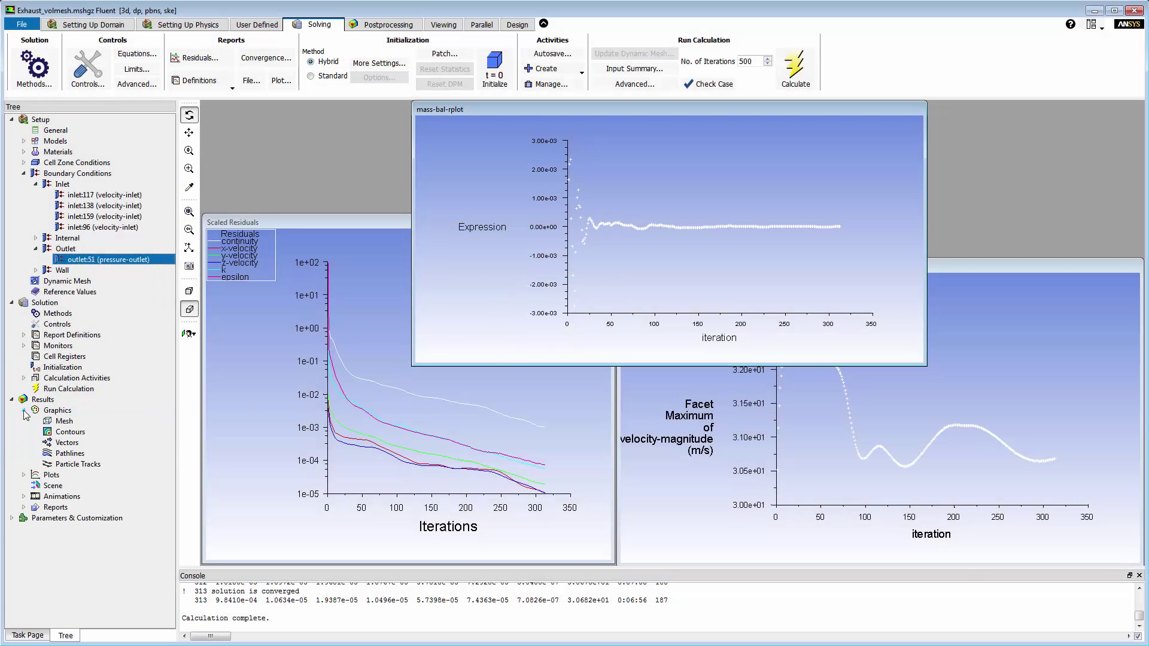
right_click(67, 455)
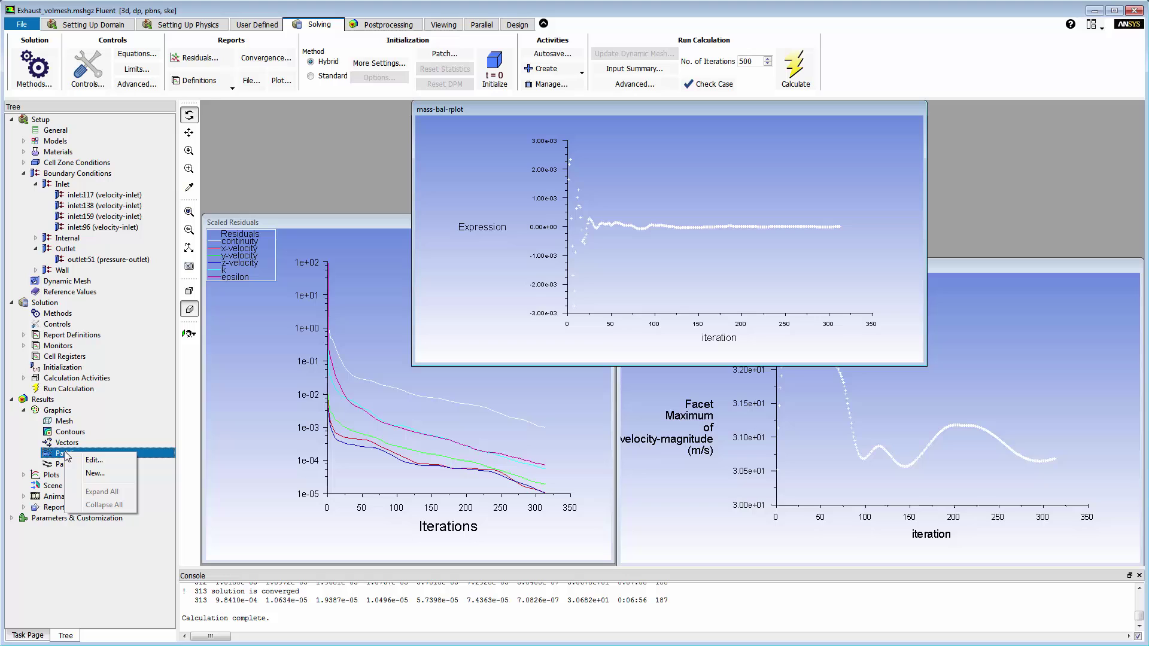
left_click(96, 472)
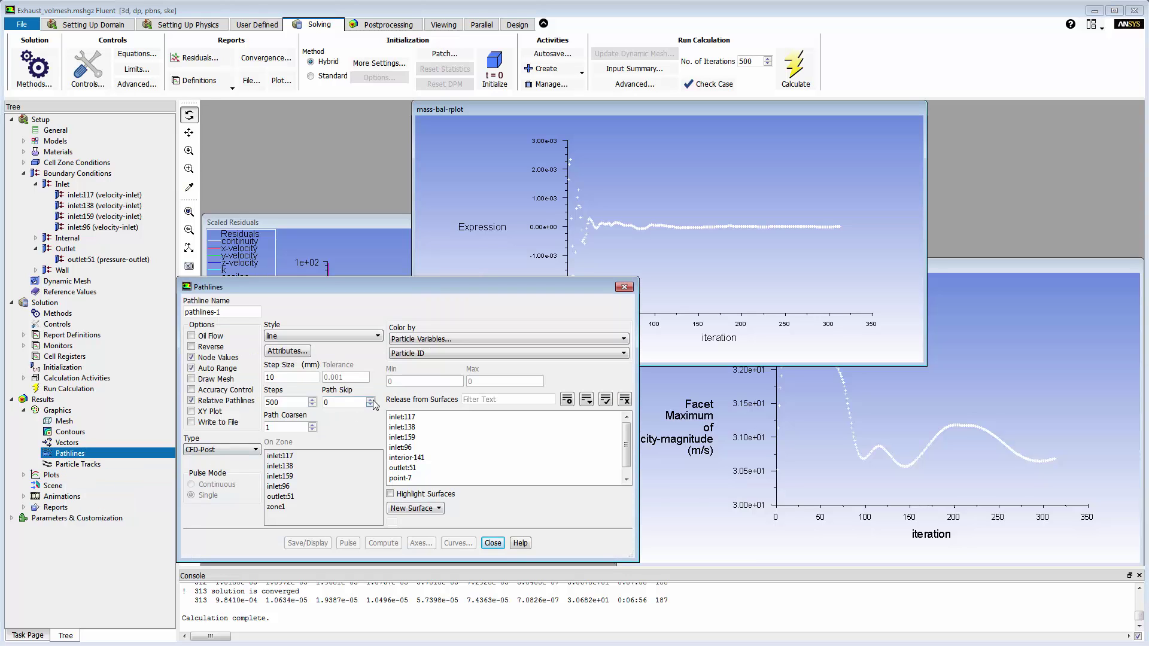
left_click(213, 390)
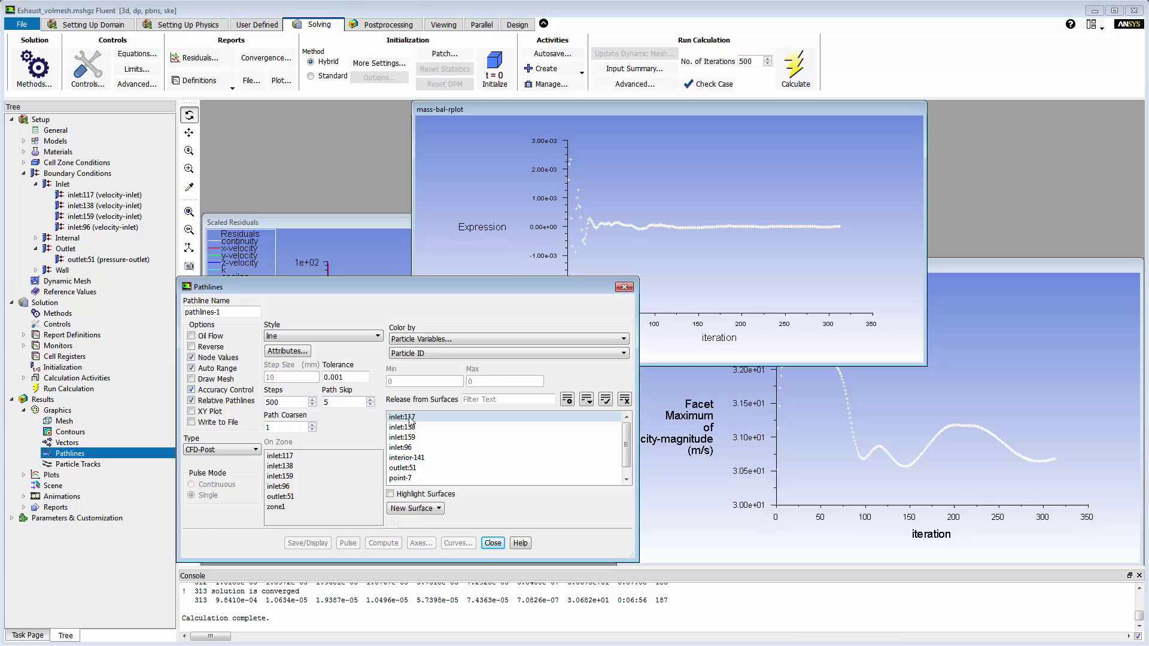
left_click_drag(411, 419, 413, 448)
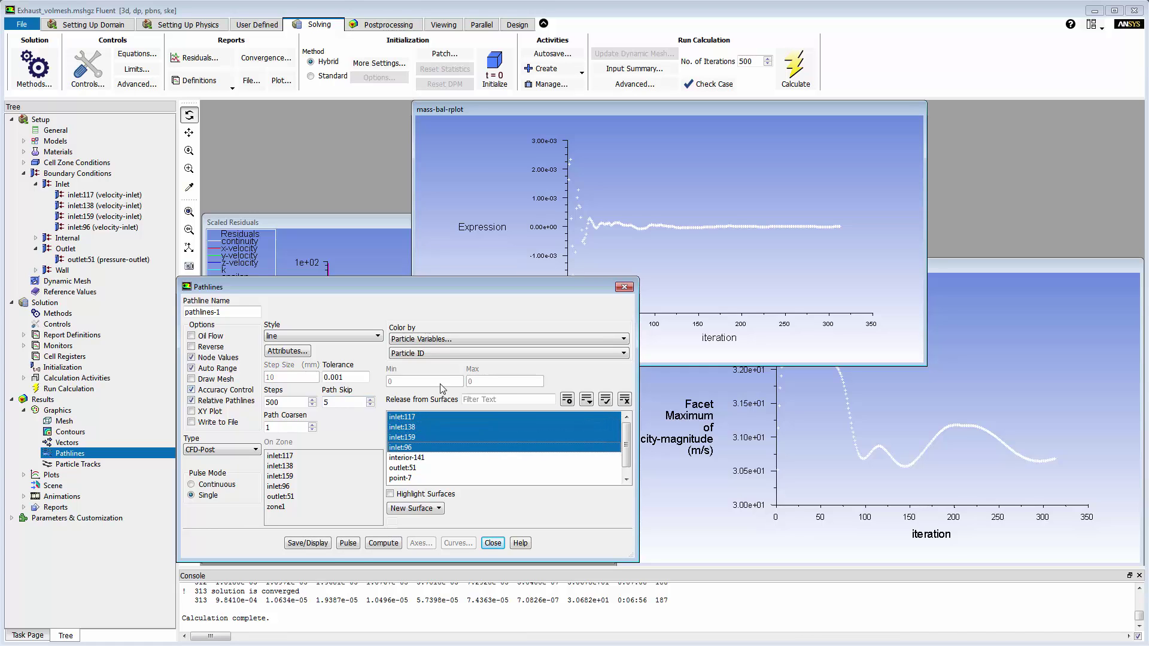
- Color the pathlines by the particle variable Time, then save and display them
left_click(452, 353)
left_click(451, 371)
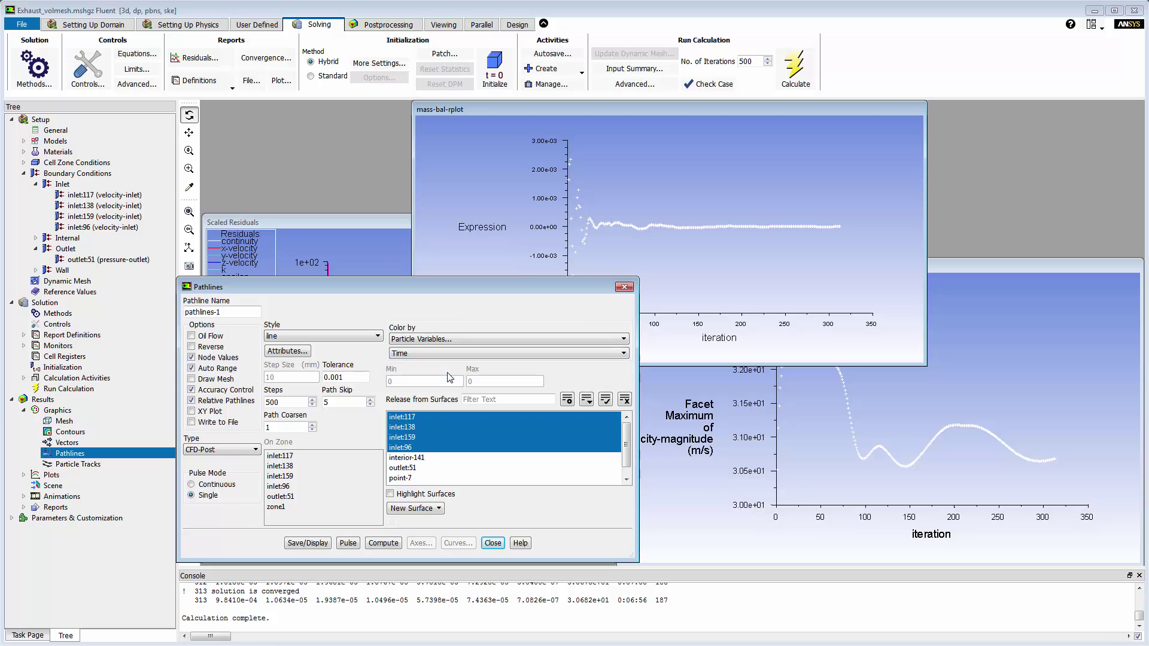
left_click(307, 542)
left_click(492, 543)
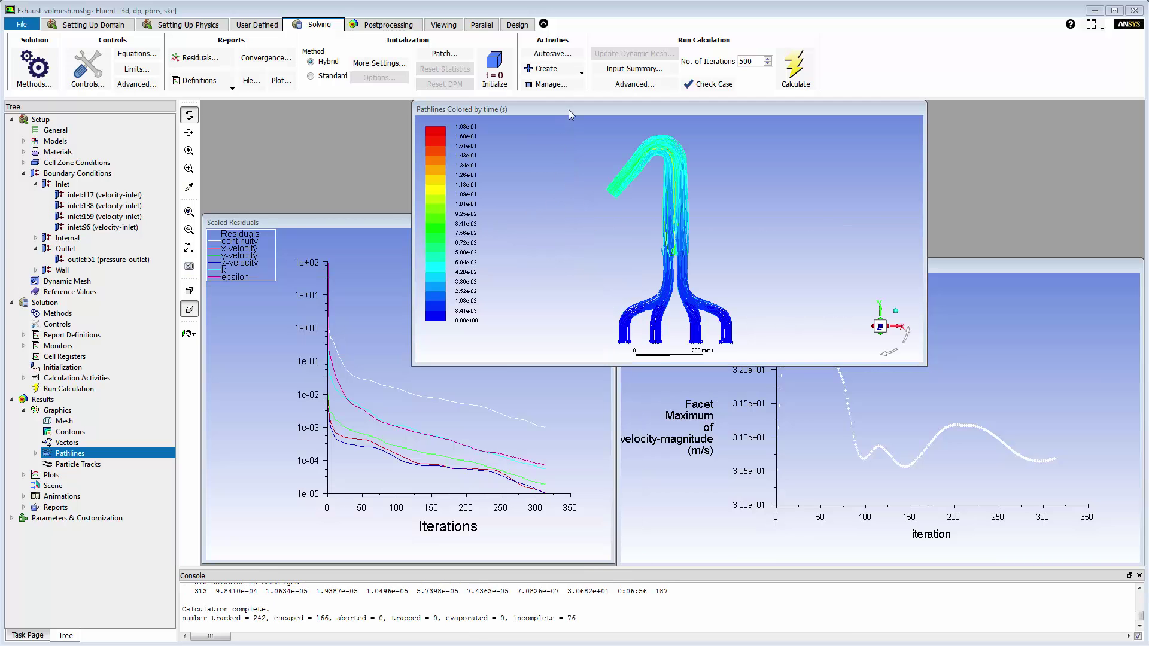
- Return the graphics subwindows to the tabbed layout and inspect the pathlines up close from another angle
right_click(570, 112)
left_click(610, 162)
left_click_drag(603, 379, 704, 370)
scroll(533, 259, "up", 3)
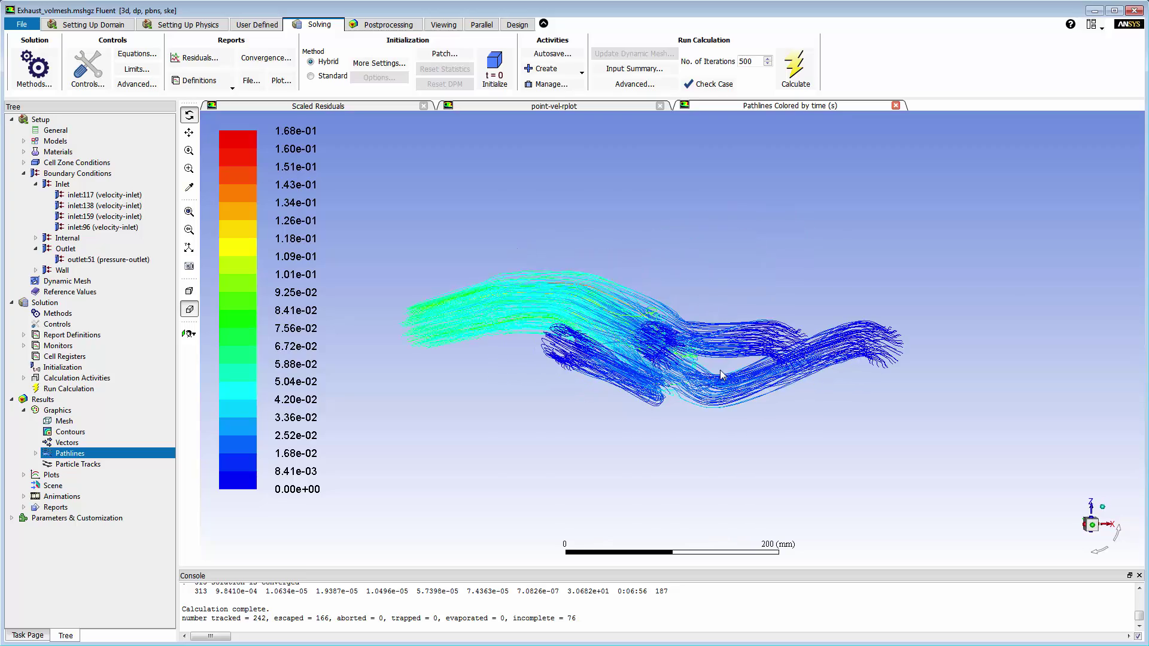
scroll(586, 360, "up", 2)
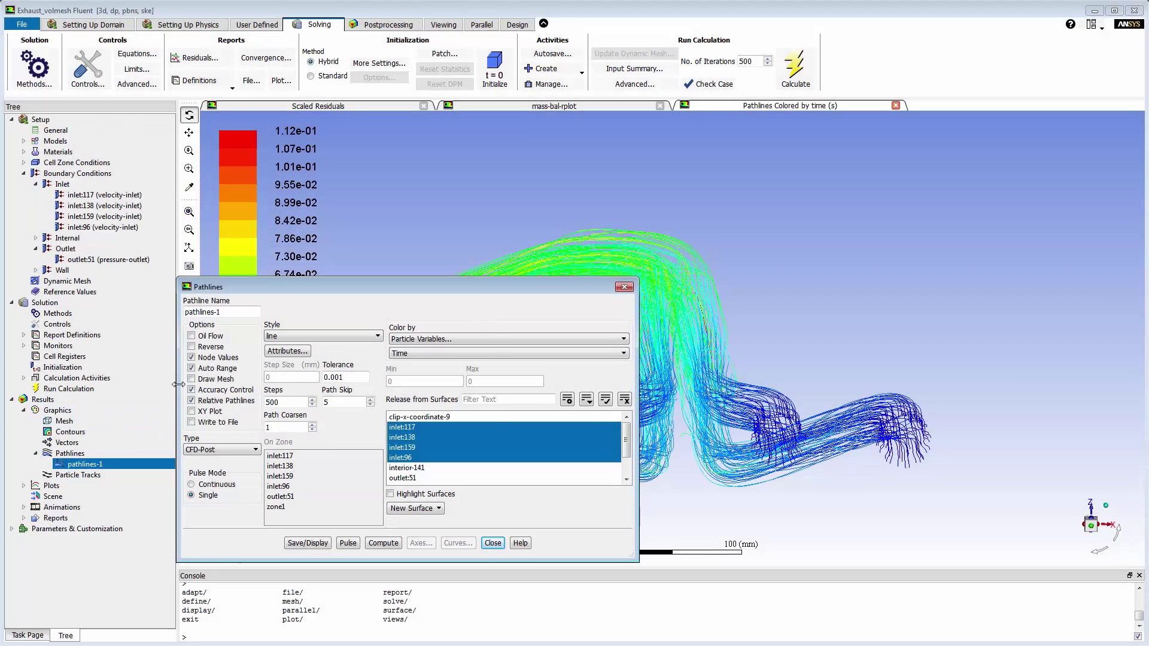
- Add the mesh of only the x-clip surface to pathlines-1, redisplay the pathlines and view them from the outlet side
left_click(193, 383)
left_click(481, 306)
left_click(298, 385)
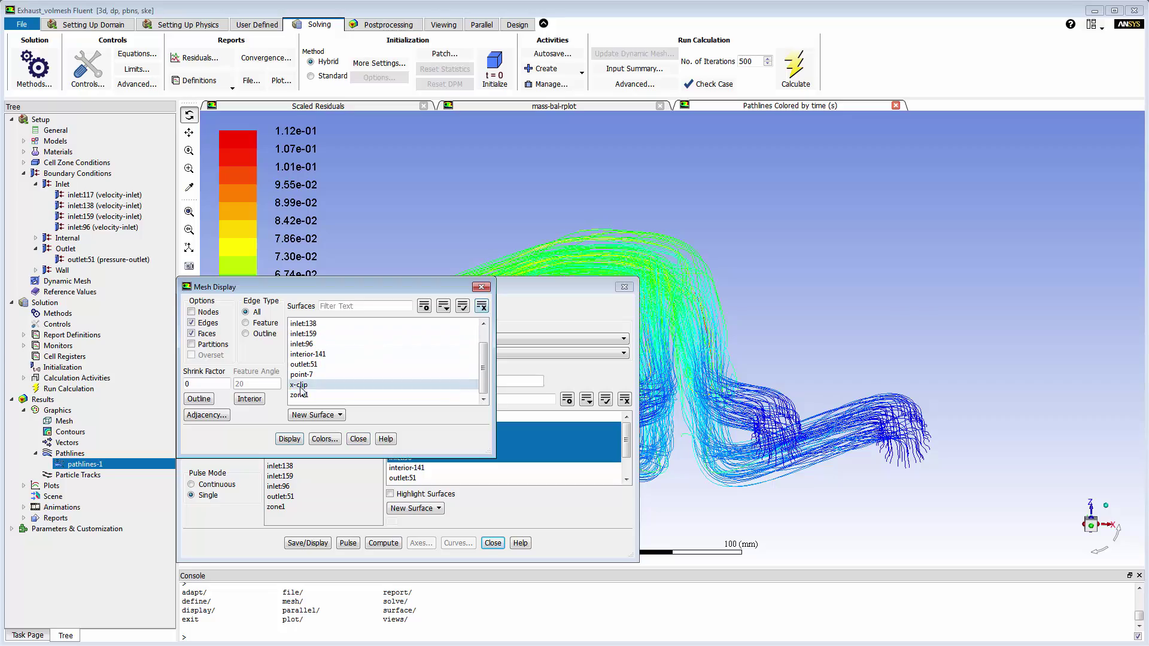
left_click(289, 439)
left_click(358, 439)
left_click(317, 544)
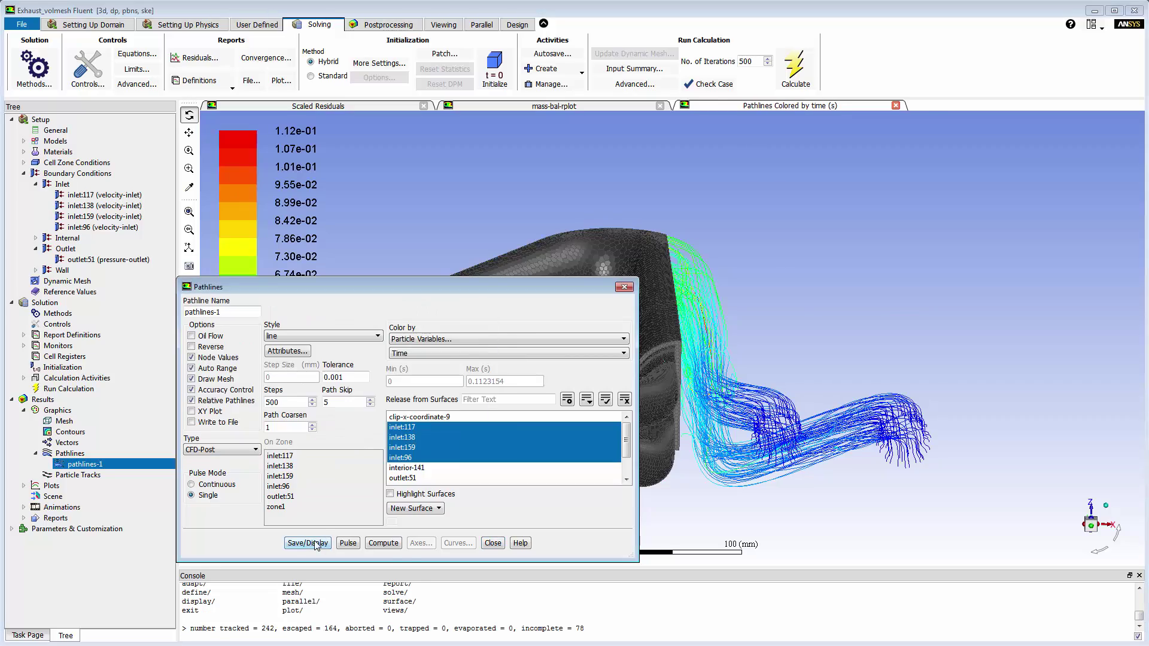
left_click(493, 542)
left_click_drag(694, 461, 892, 433)
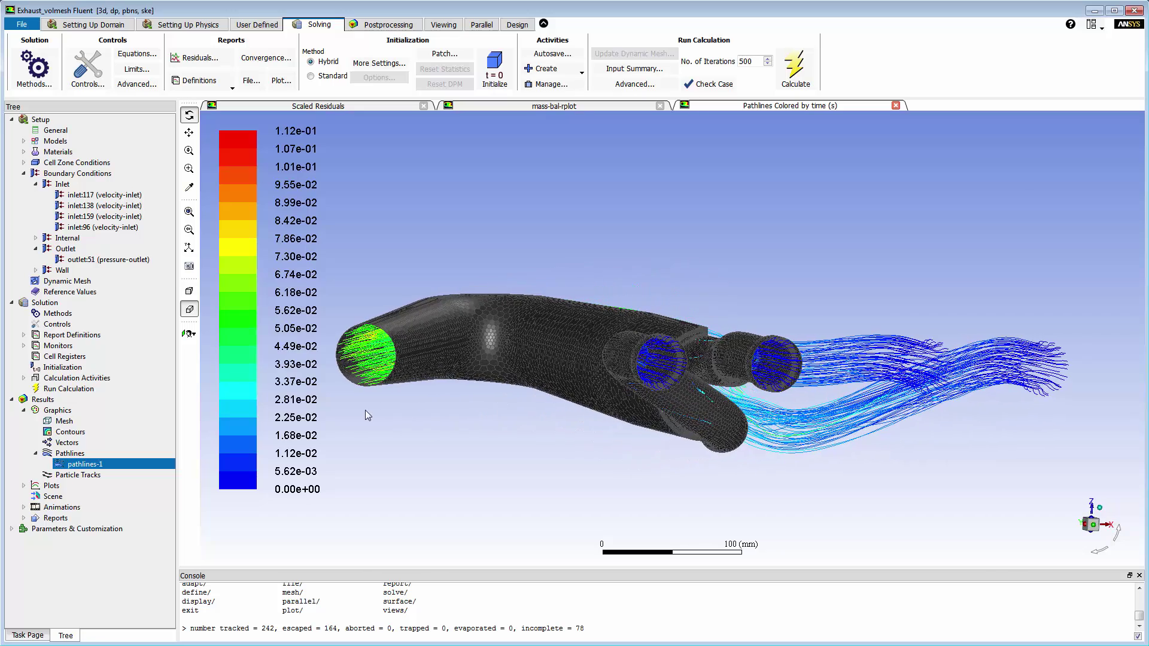
scroll(347, 390, "up", 1)
- Start a new contour definition of Velocity Magnitude on the outlet:51 surface only
right_click(70, 432)
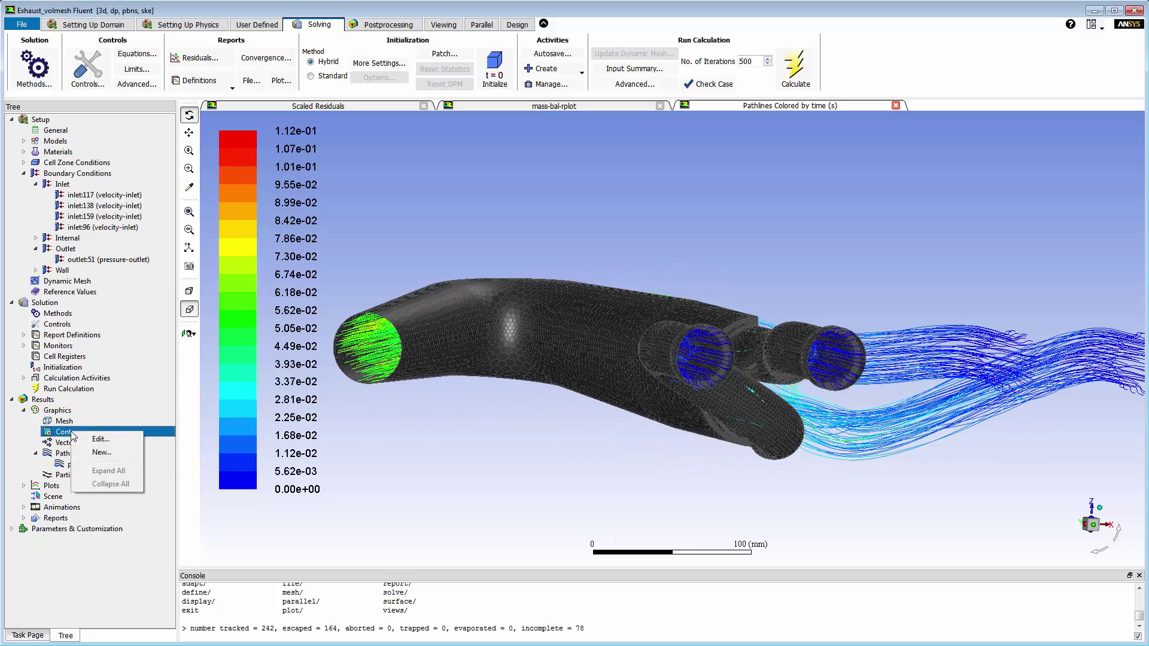
left_click(102, 456)
left_click(338, 333)
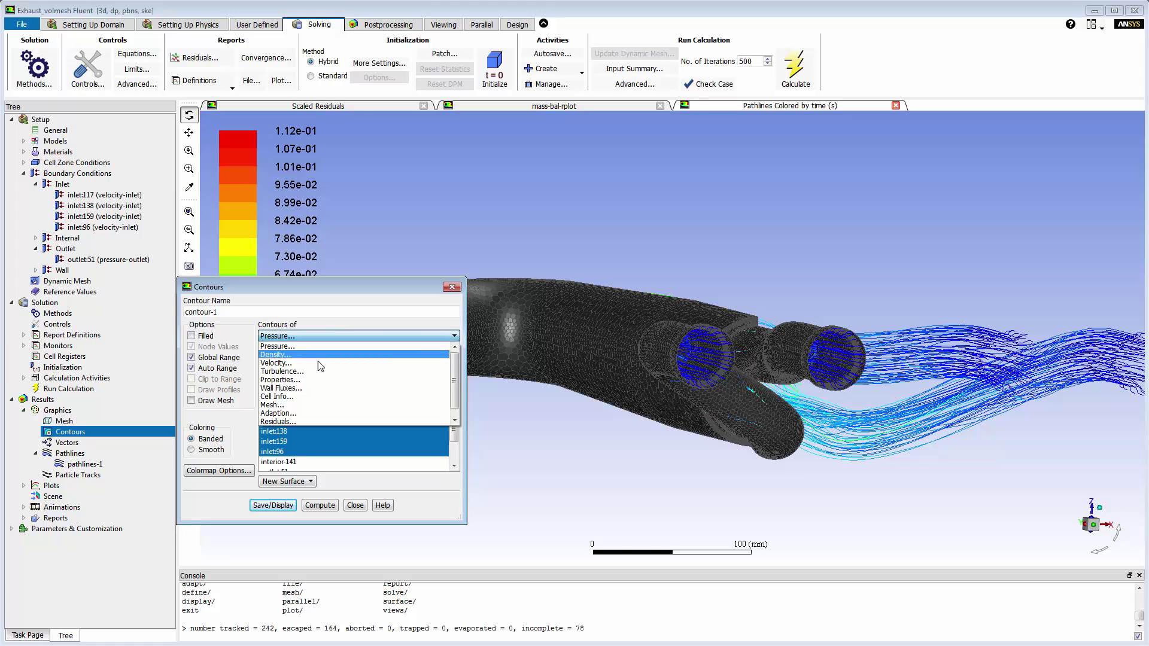
left_click(299, 354)
left_click(453, 395)
scroll(385, 448, "down", 1)
left_click(295, 441)
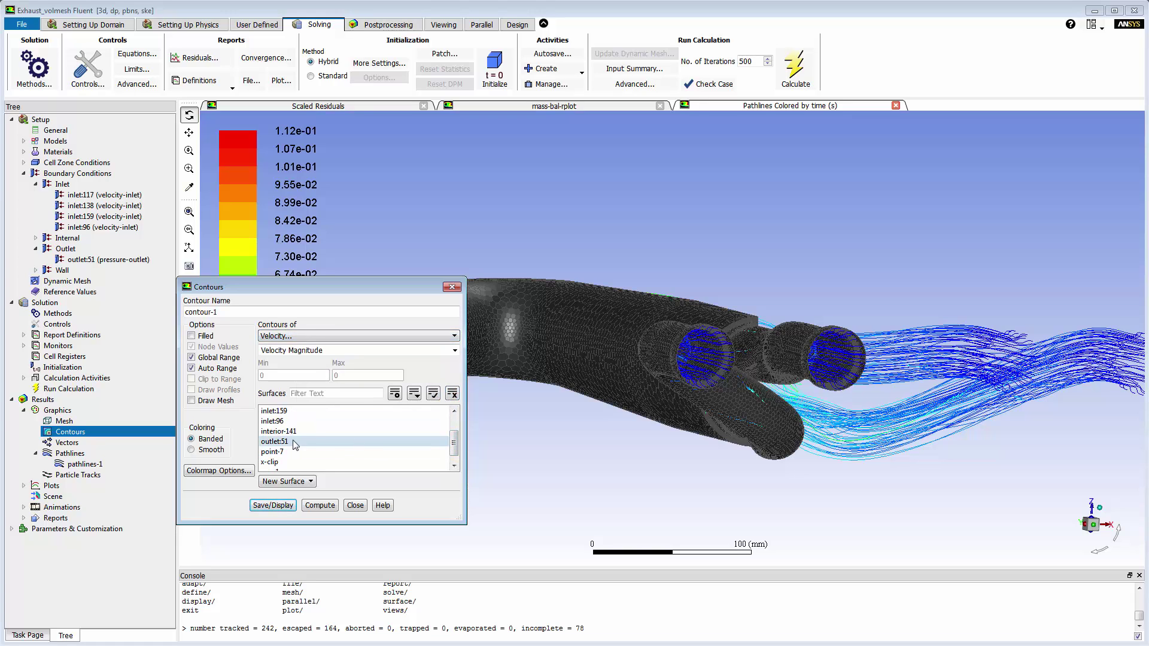
- Make the outlet velocity contour filled, then save and display it
left_click(191, 336)
left_click(273, 505)
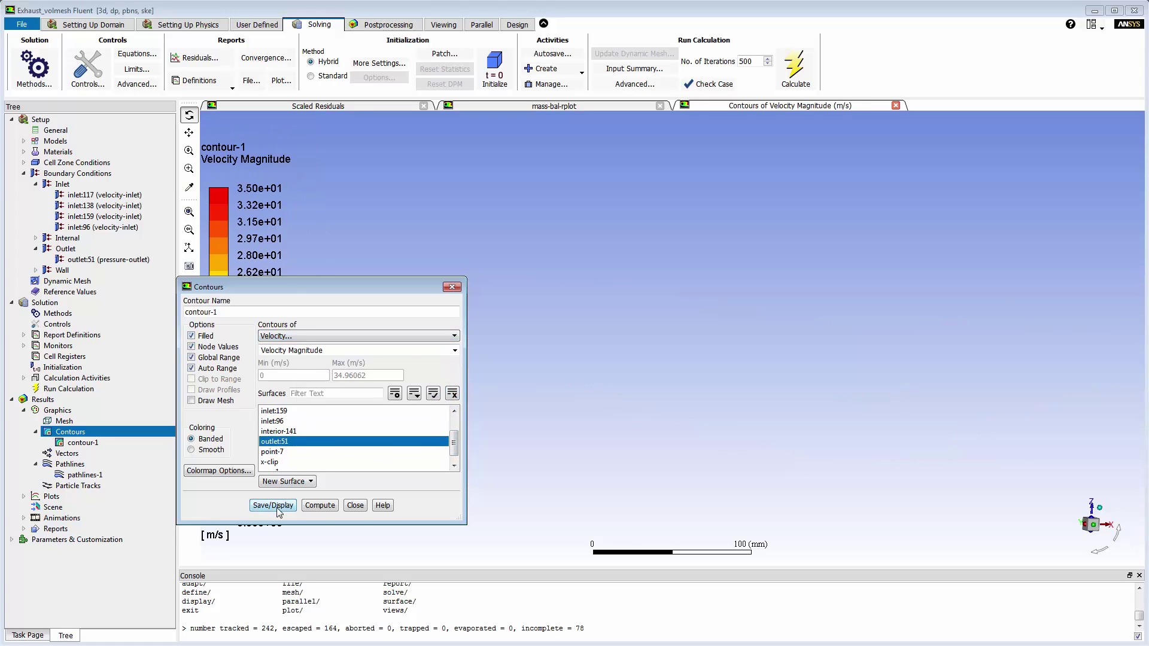
left_click(354, 505)
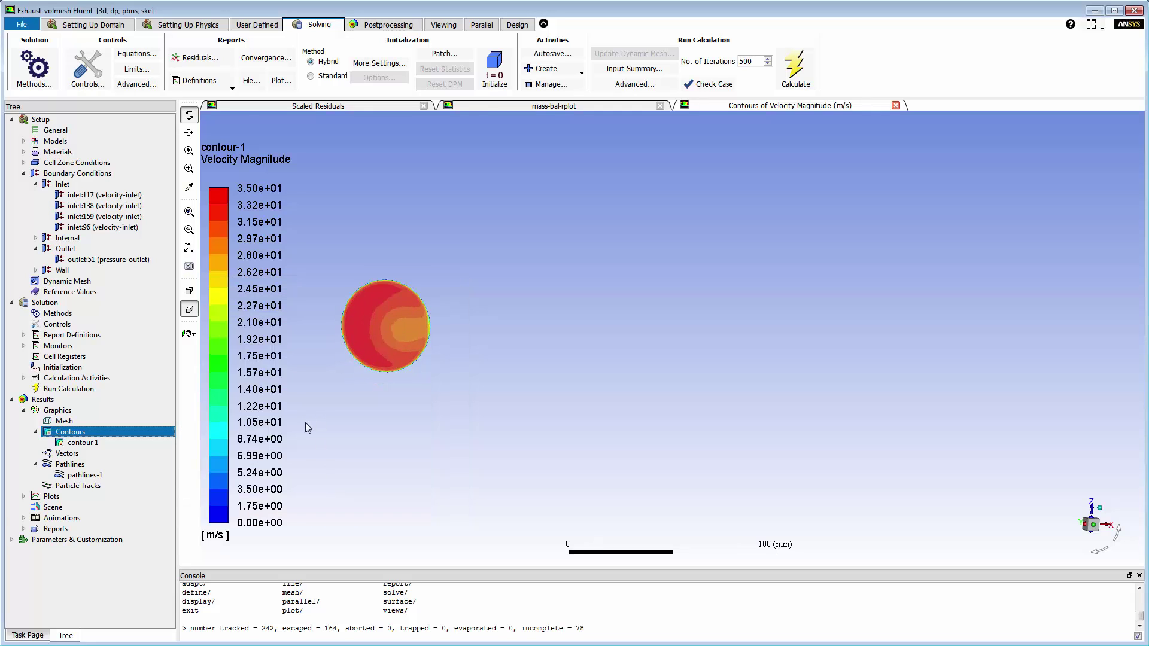
- Edit contour-1 to draw the mesh with it and display the x-clip surface mesh
double_click(84, 442)
left_click(191, 401)
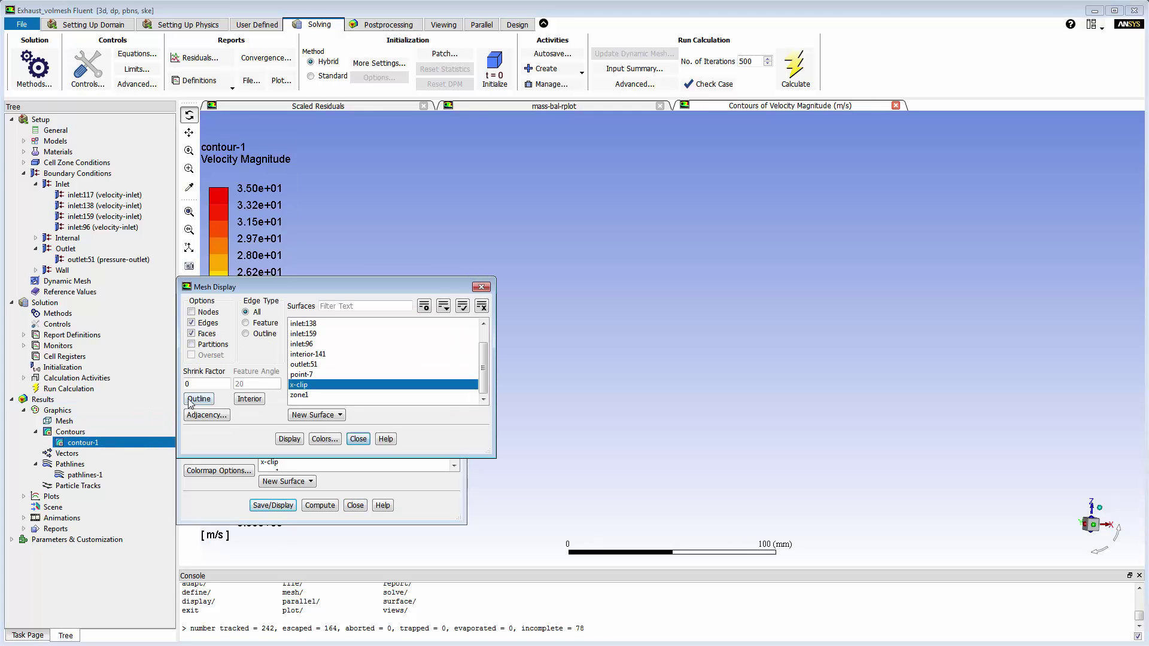
left_click(289, 439)
left_click(358, 439)
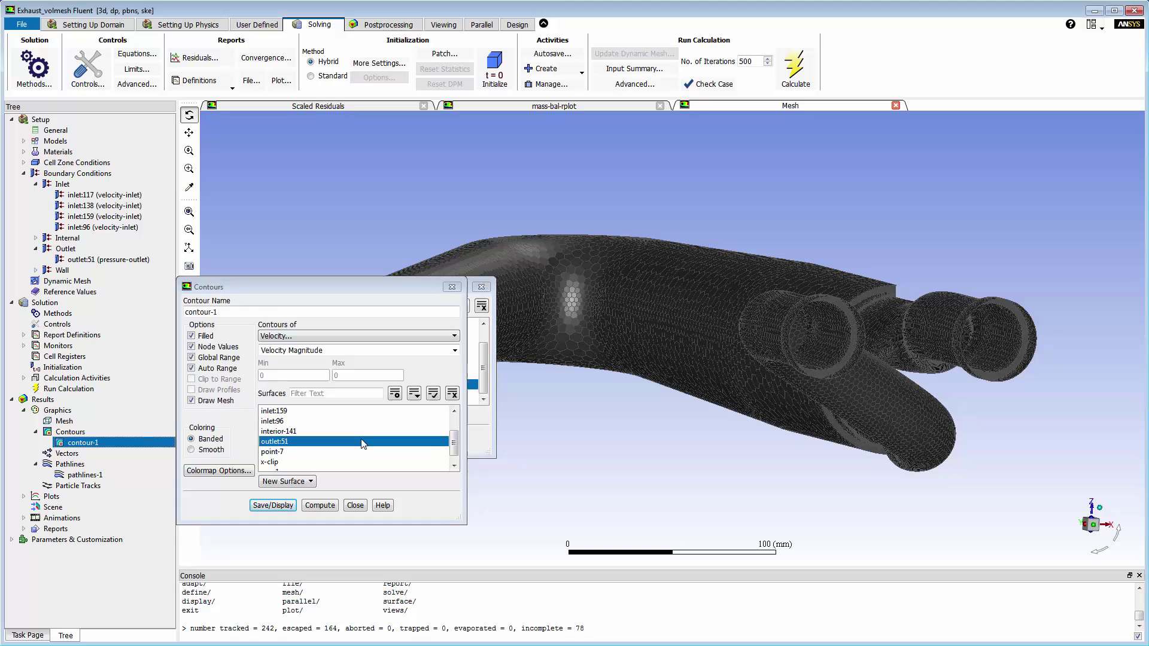
- Turn off Node Values and Global Range for contour-1, redisplay it with the mesh and inspect the outlet
left_click(192, 347)
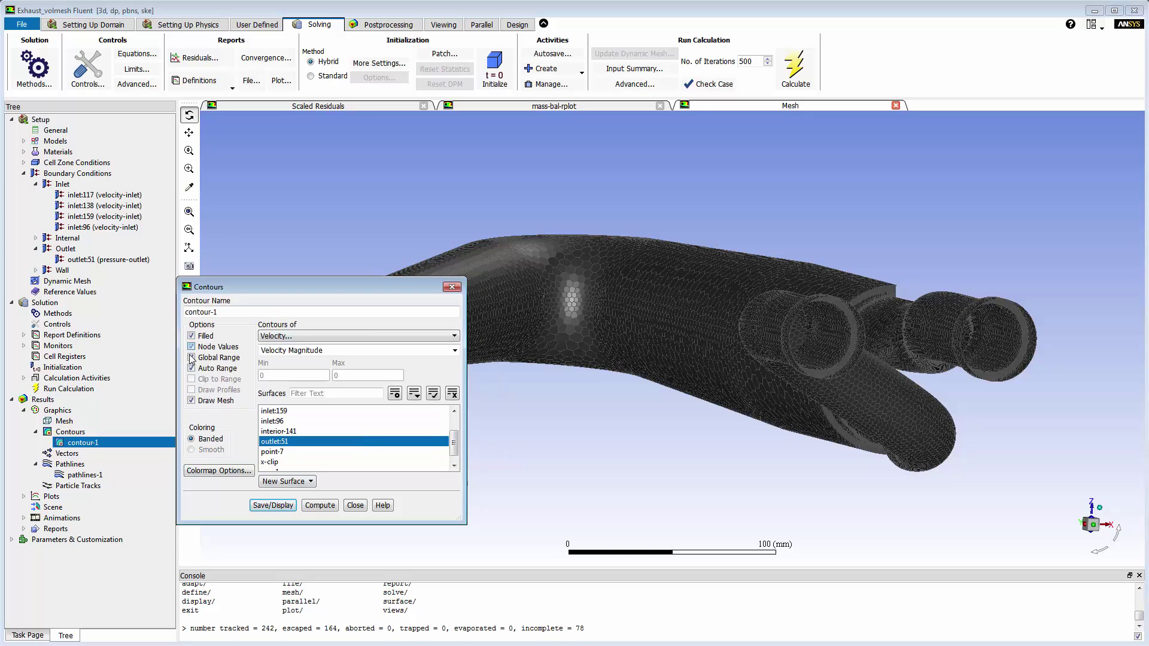
left_click(273, 506)
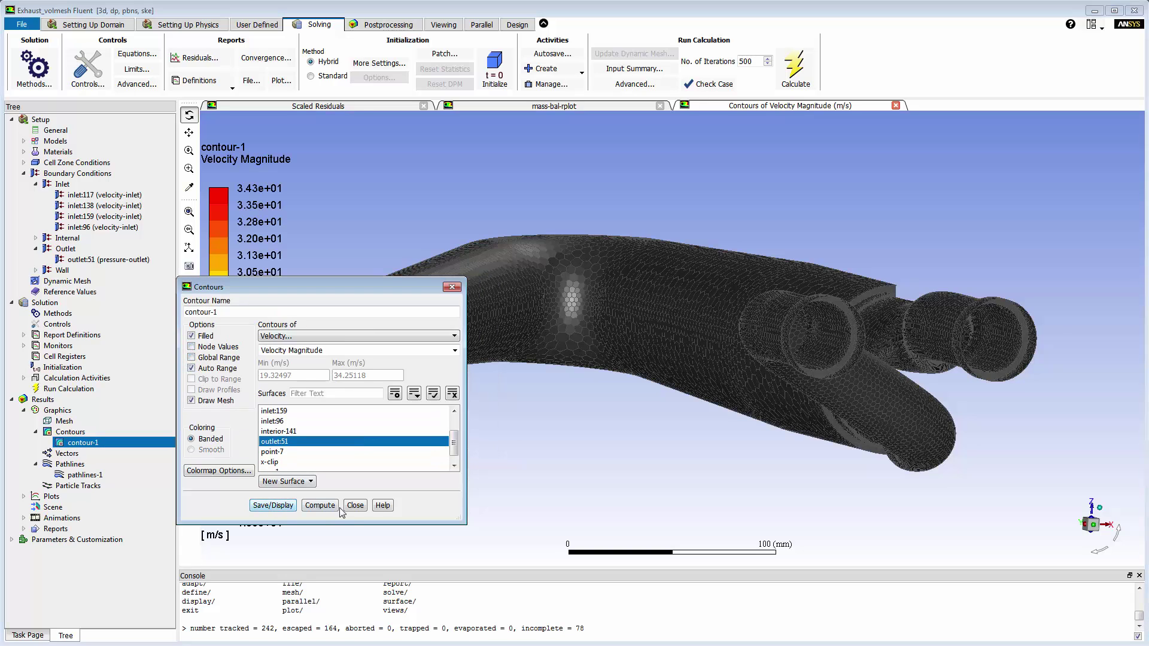
left_click(353, 508)
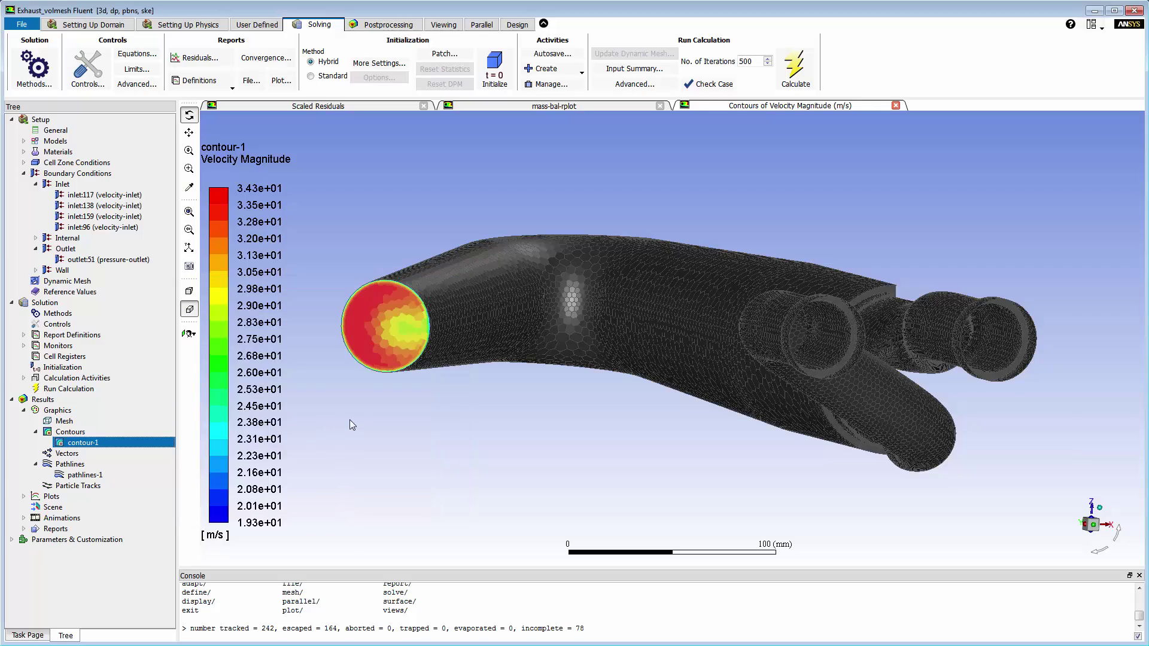
left_click_drag(314, 377, 336, 368)
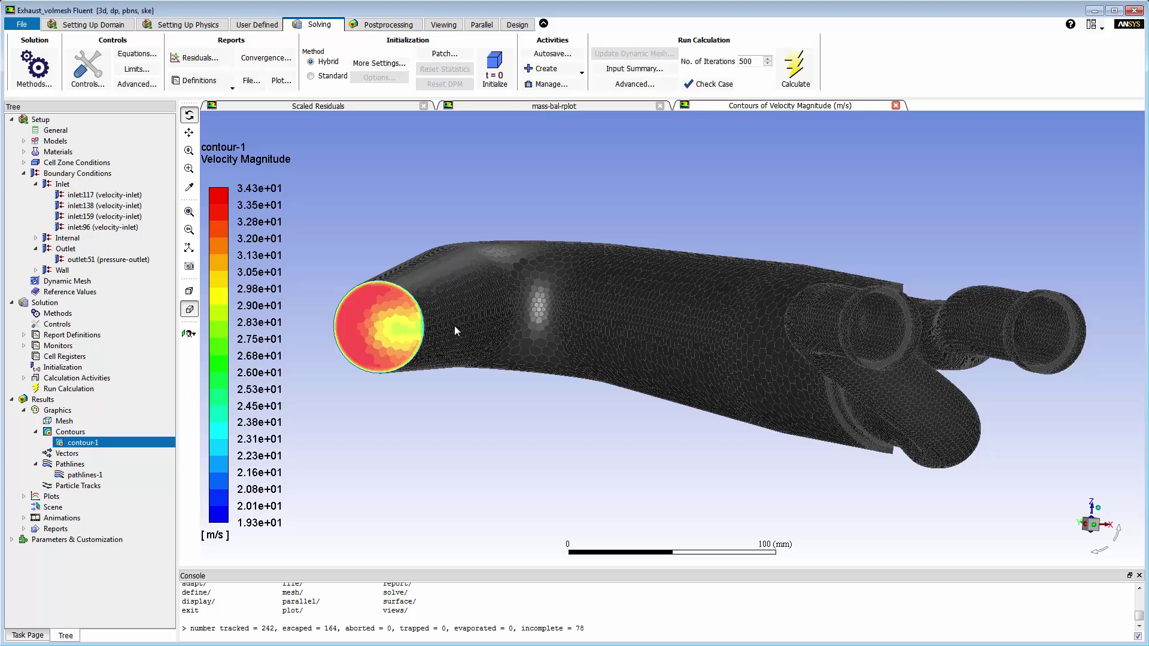